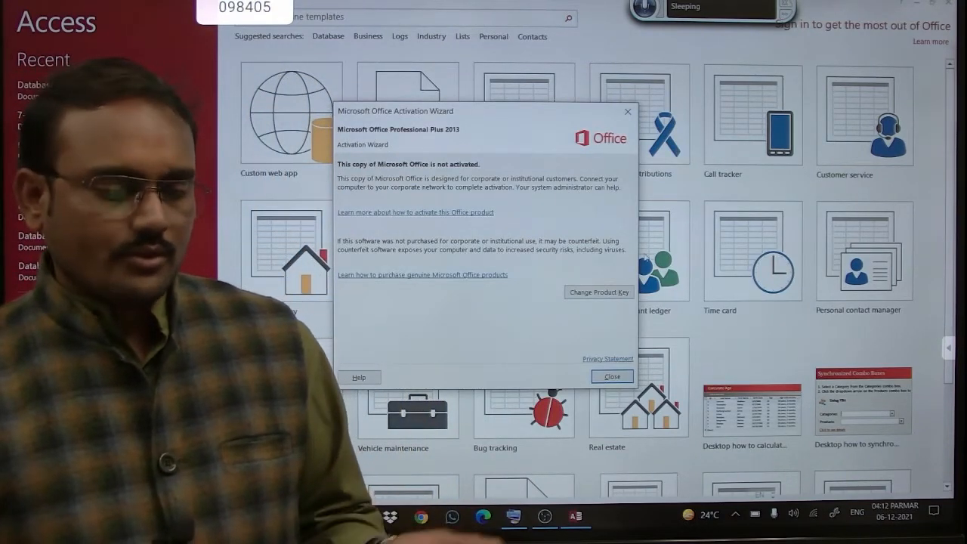
Dismiss the Office activation notice and create a blank desktop database named institute.
click(612, 377)
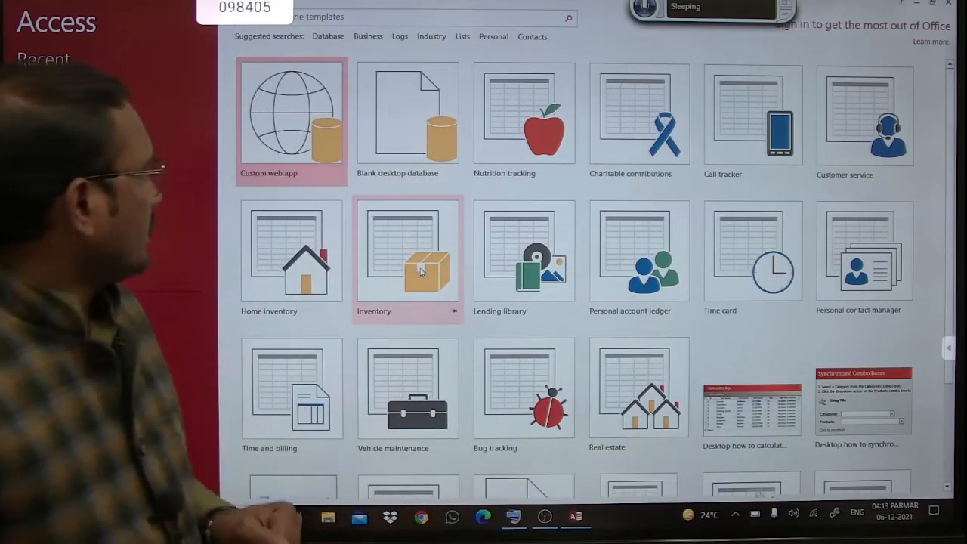
click(406, 143)
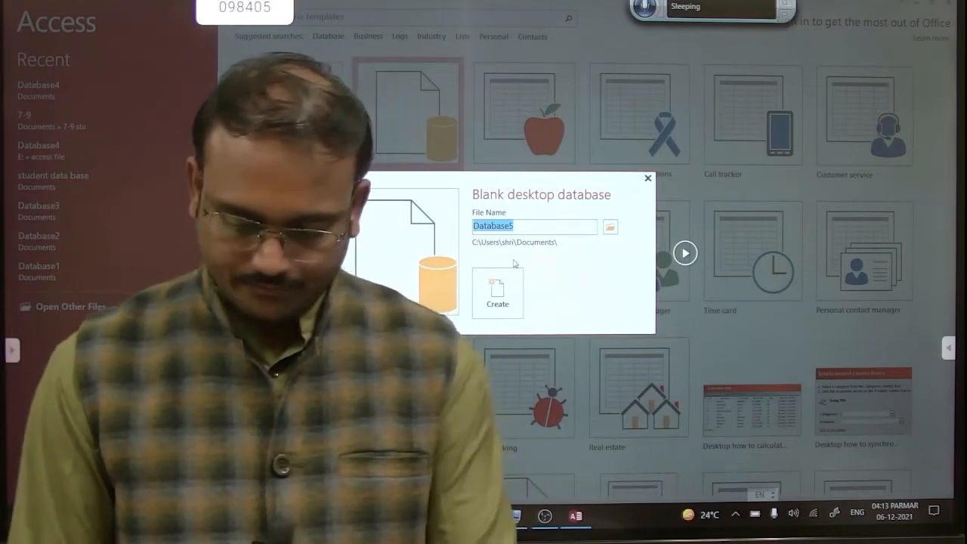
text(i)
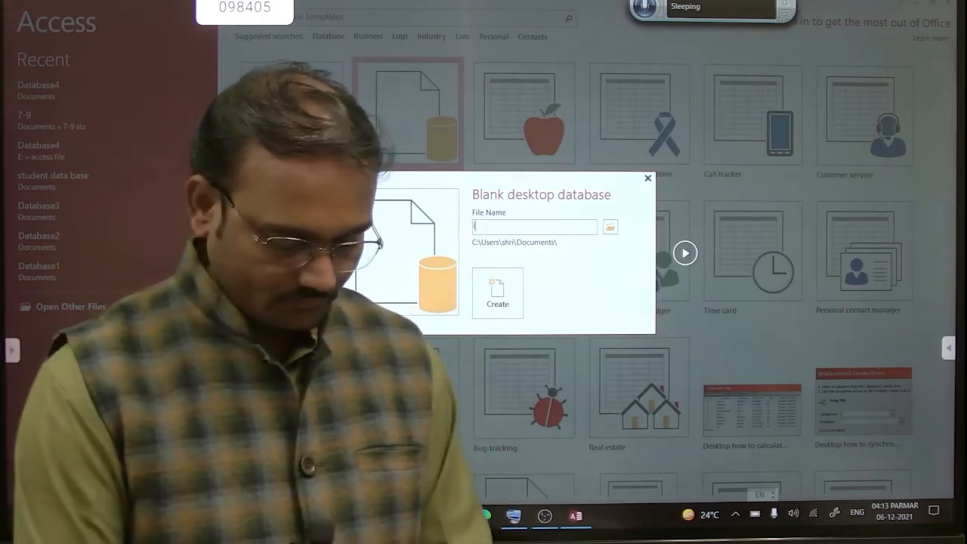
text(nstitute)
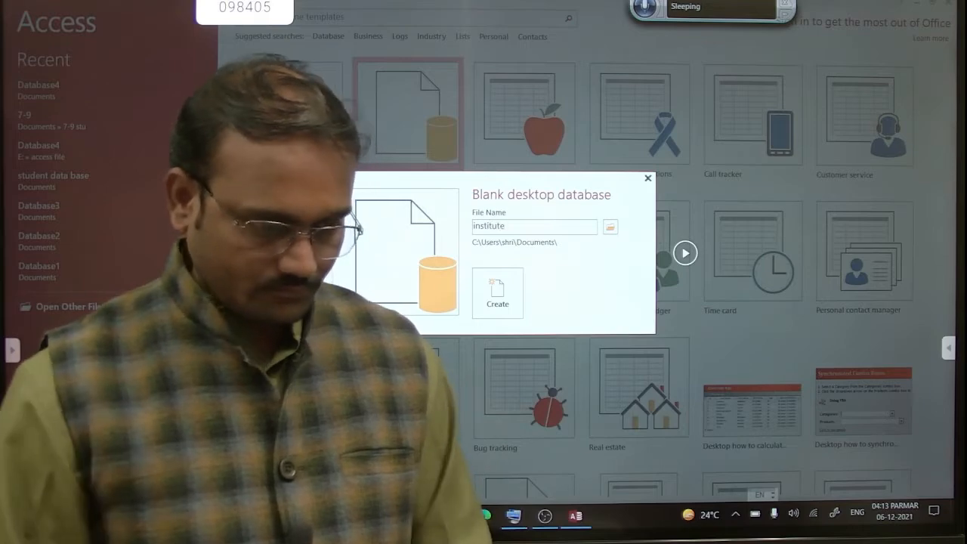
key(Return)
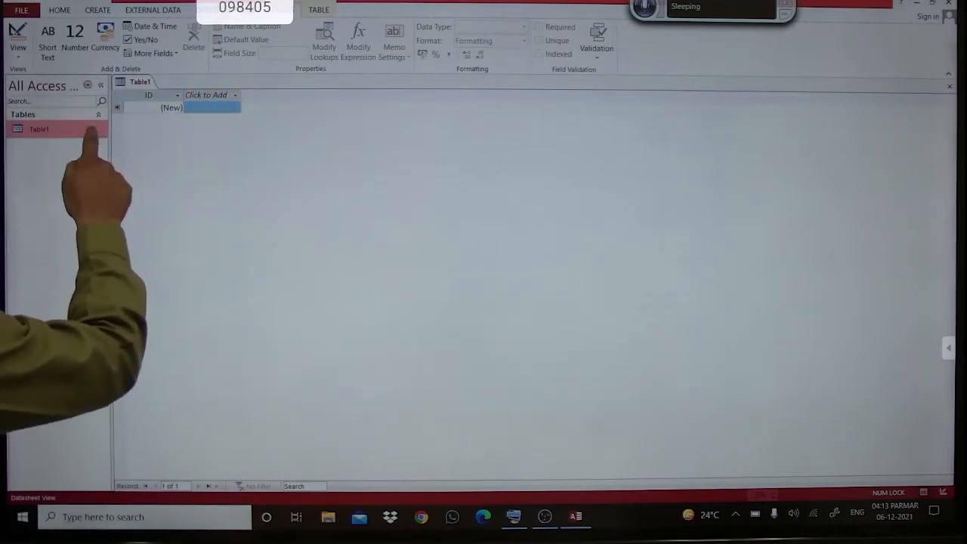
Open Table1 in Design View and go to the empty field row below ID.
right_click(101, 133)
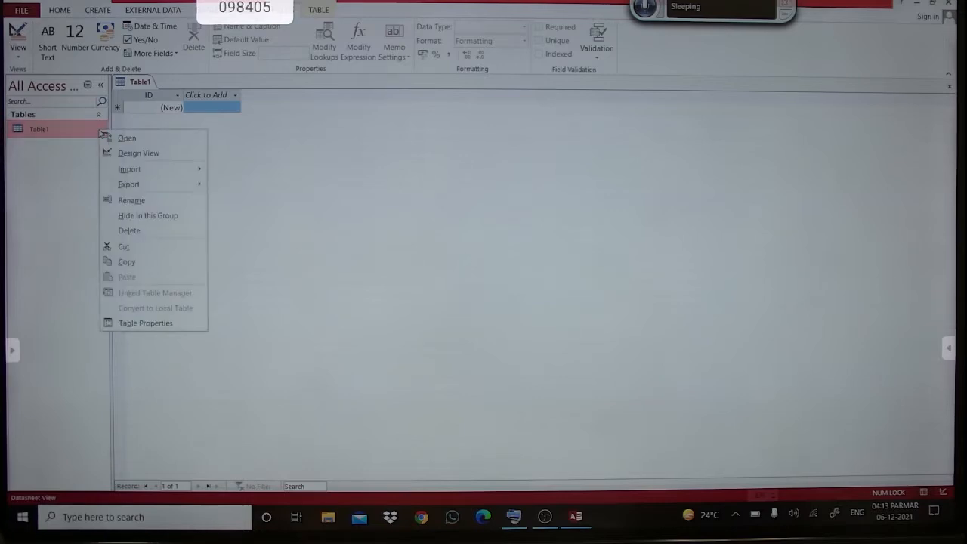
click(136, 152)
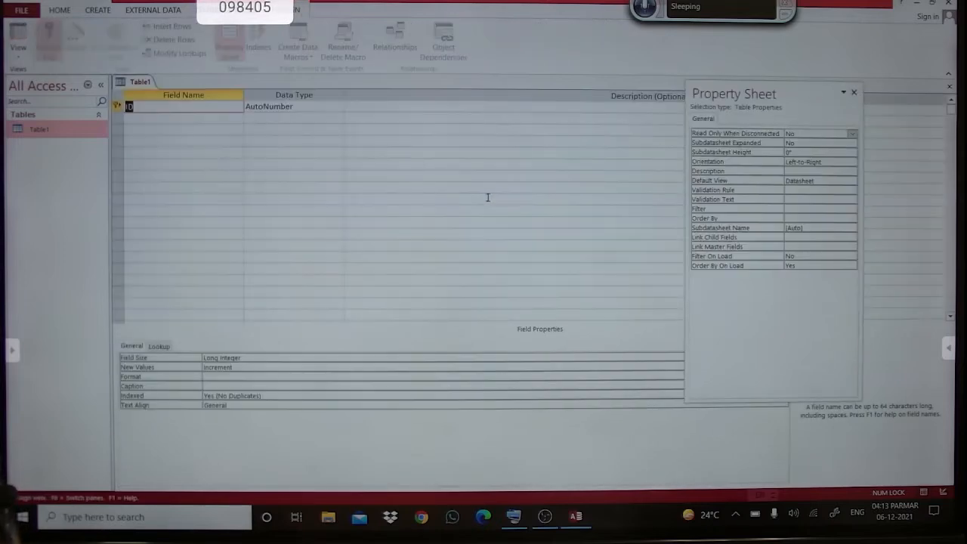
click(154, 117)
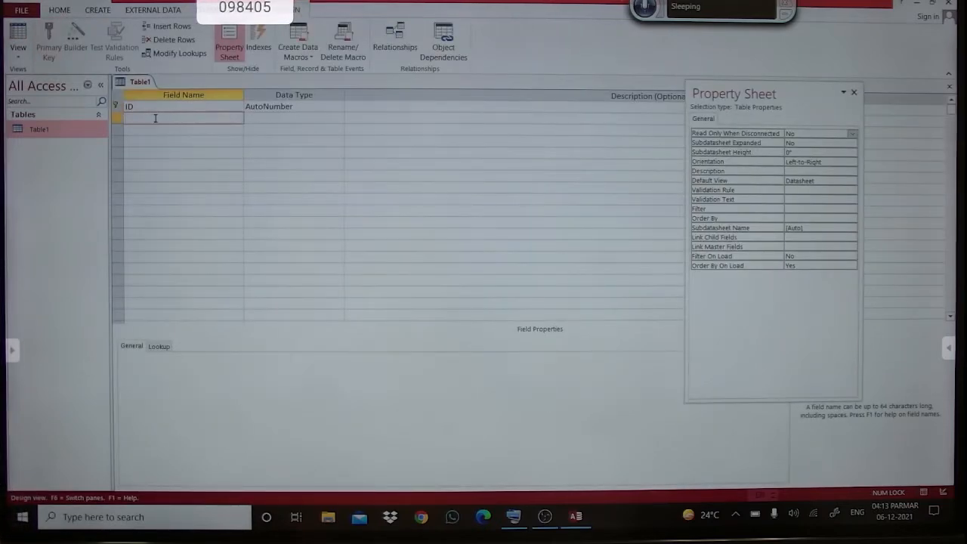
click(161, 106)
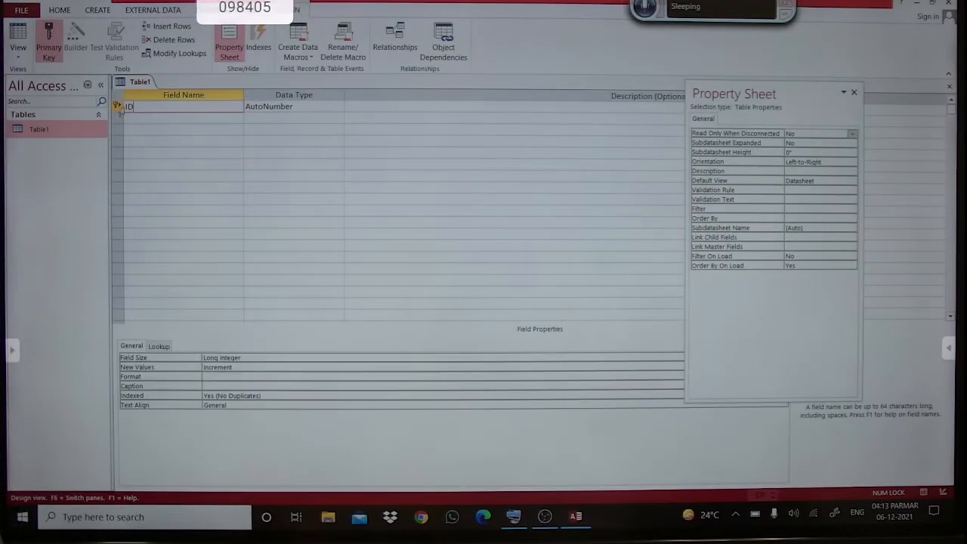
click(129, 117)
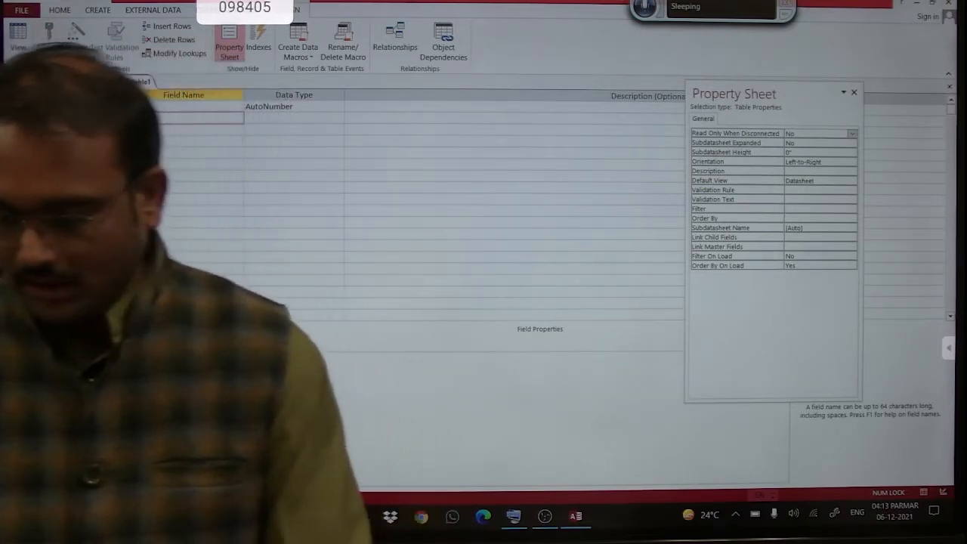
key(super+d)
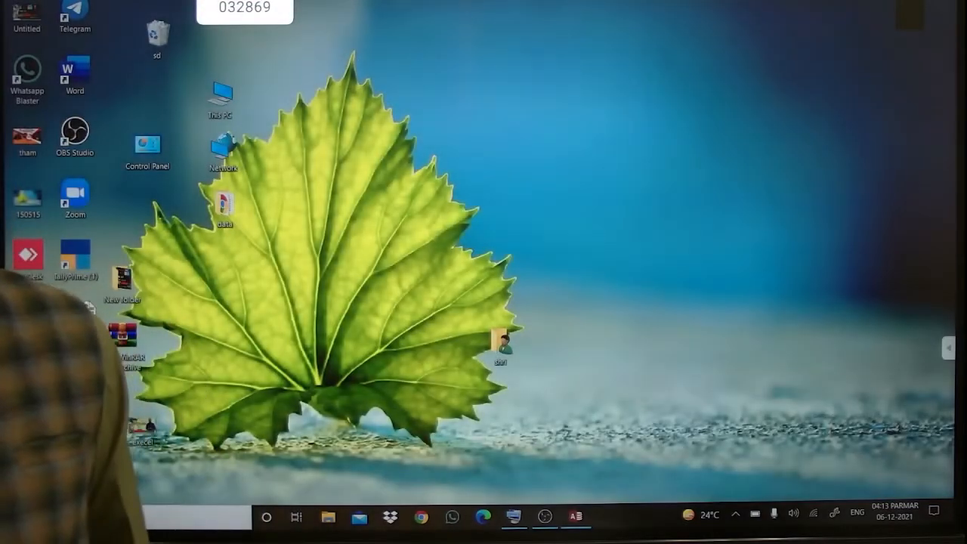
key(super+d)
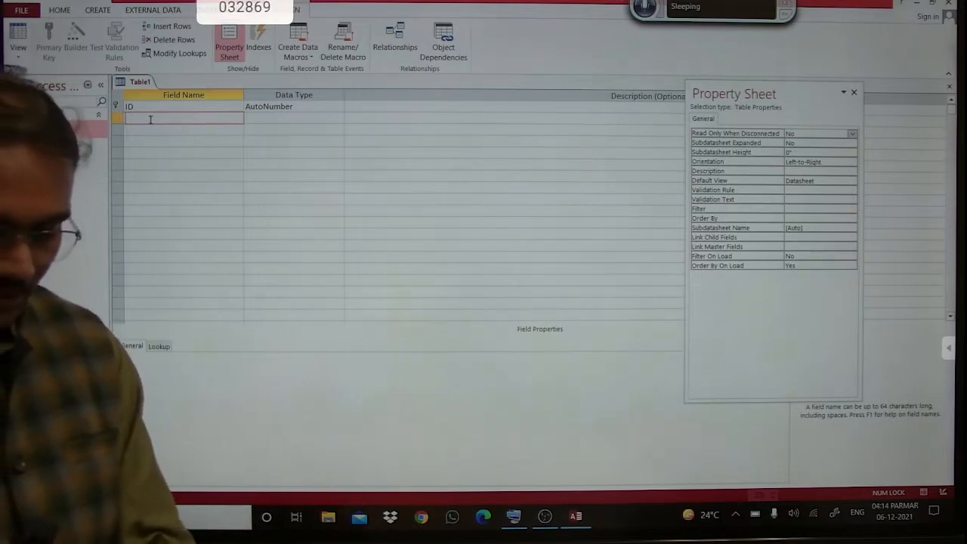
Add a field named Batch_time below ID with the Date/Time data type.
text(atch)
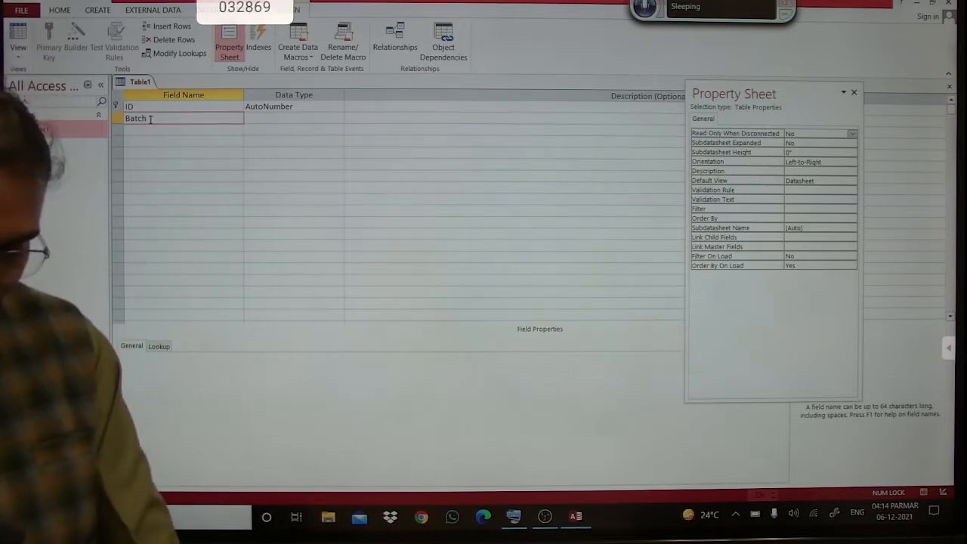
text(Time)
key(Tab)
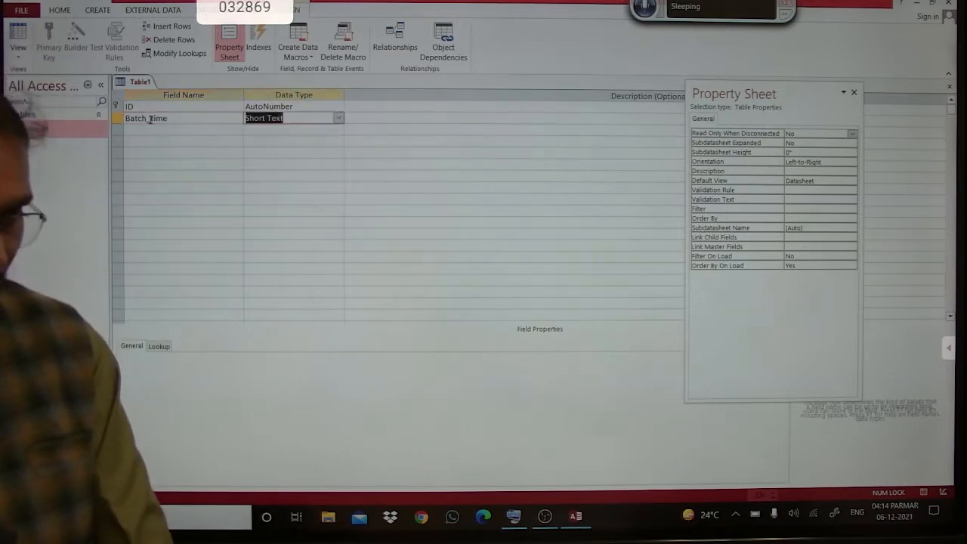
click(338, 119)
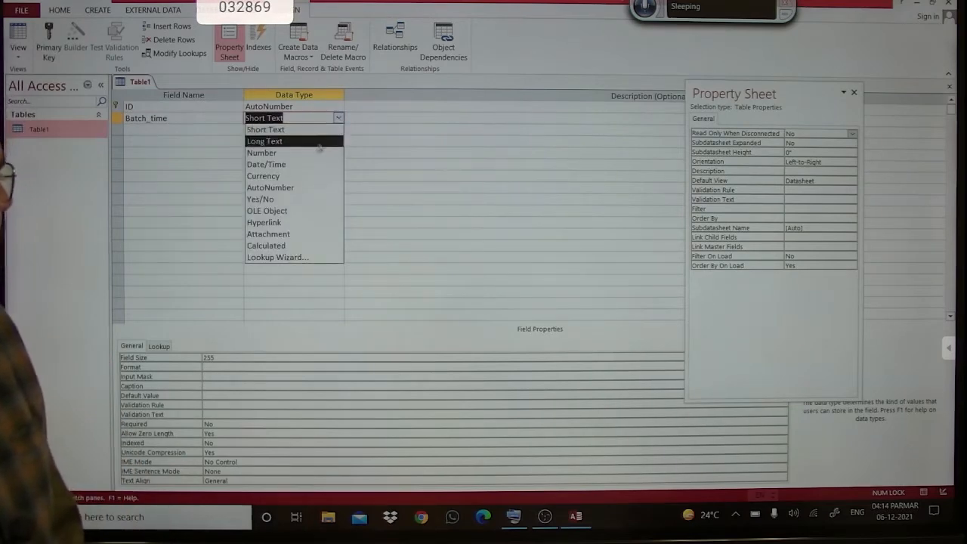
click(302, 164)
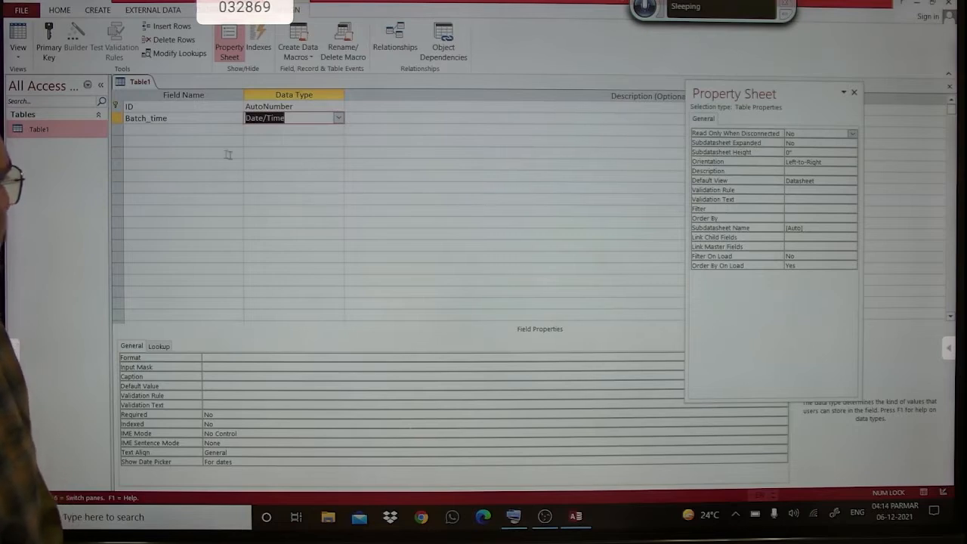
Add a Course field and start the Lookup Wizard for it with the option to type in the values.
click(198, 131)
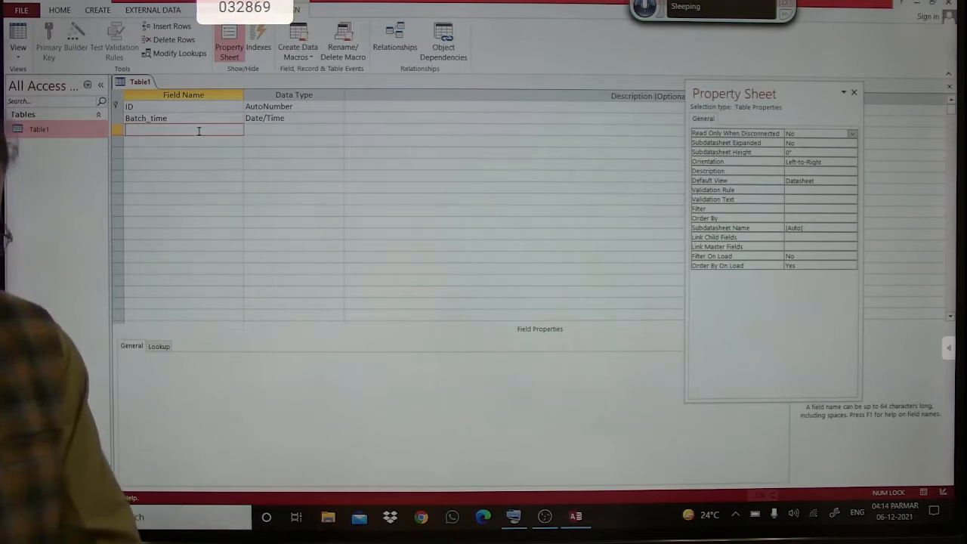
text(Cou)
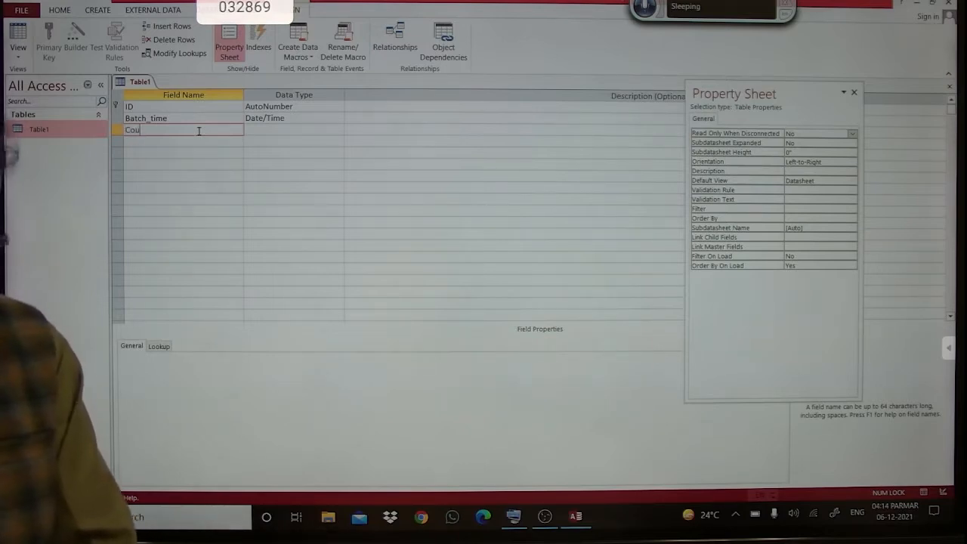
text(rse)
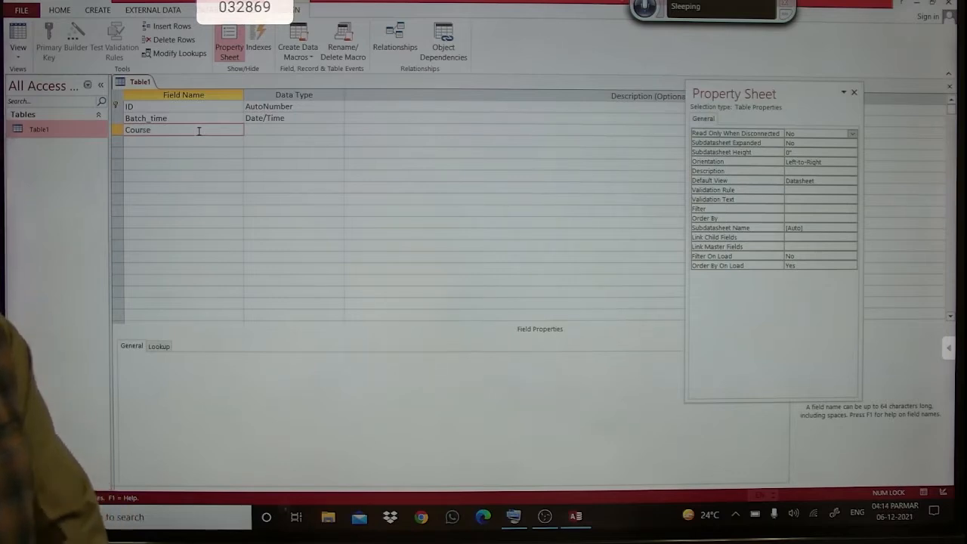
key(Tab)
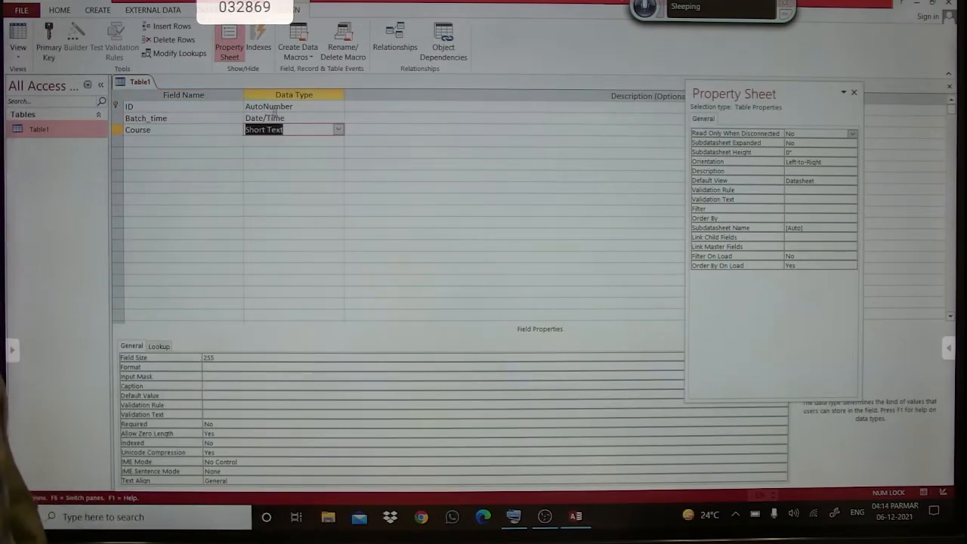
click(338, 130)
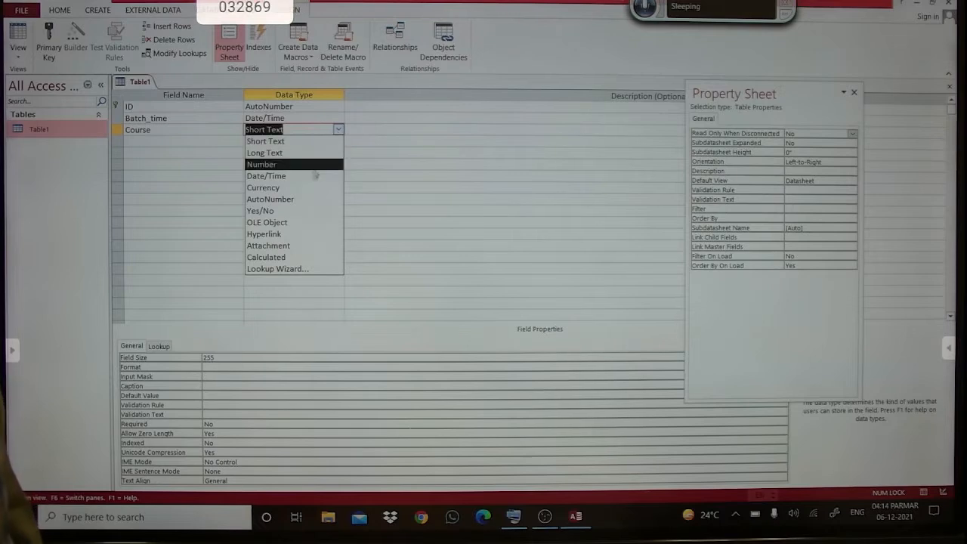
click(280, 269)
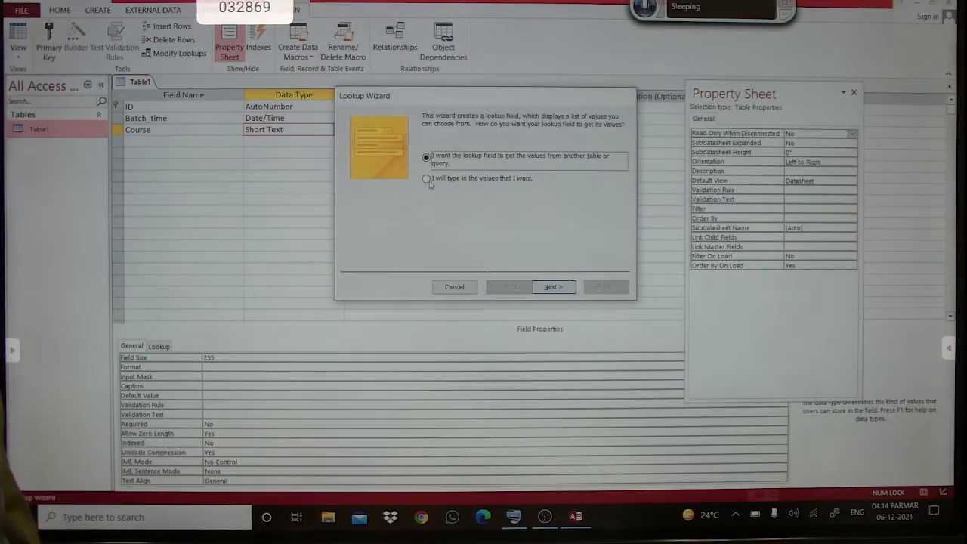
click(551, 287)
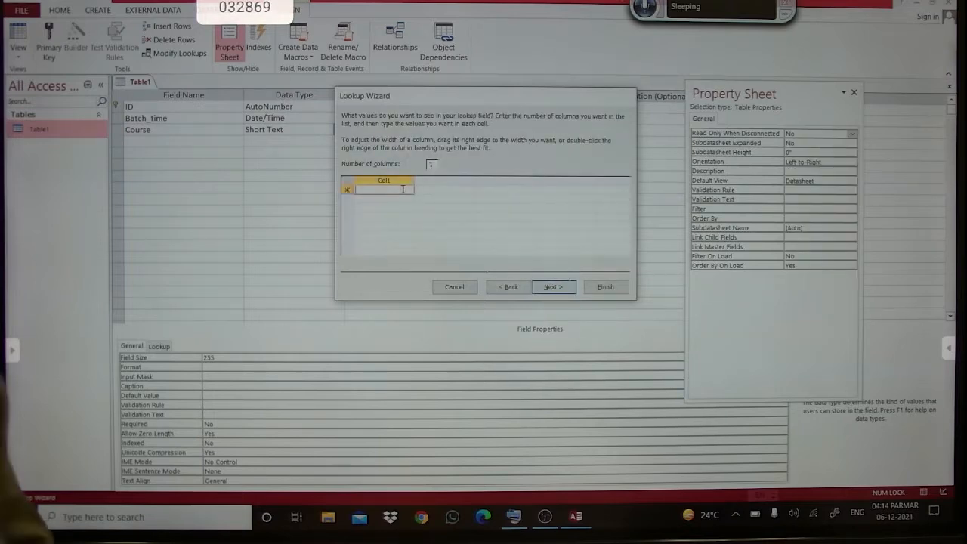
Enter DCA, PGDCA, Tally and CPCT as the Course lookup values and finish the wizard with the label Course.
text(DCA)
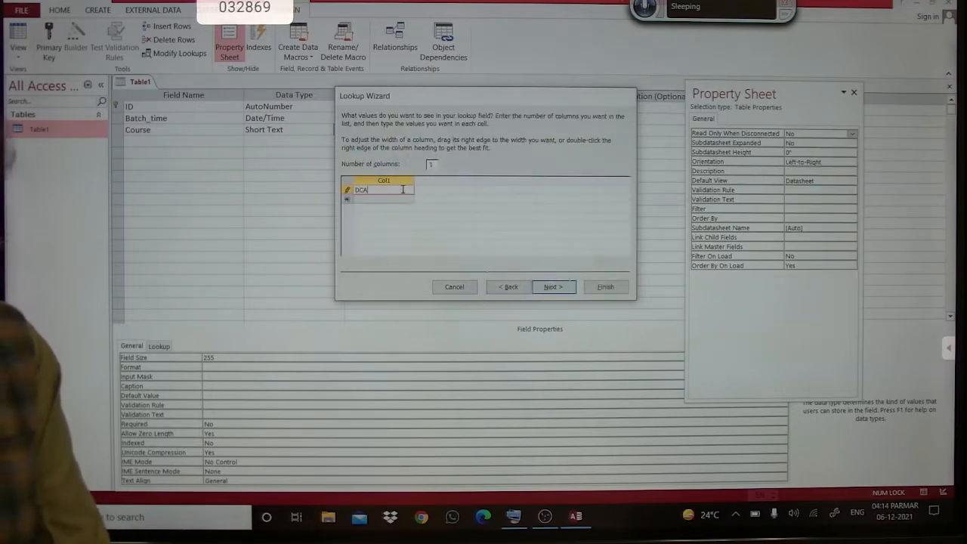
key(Return)
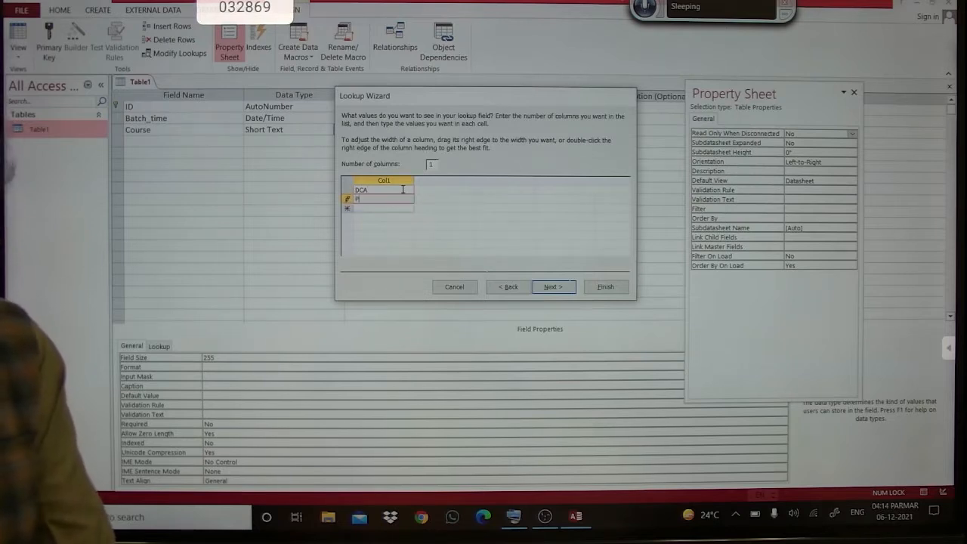
text(PGDCA)
key(Return)
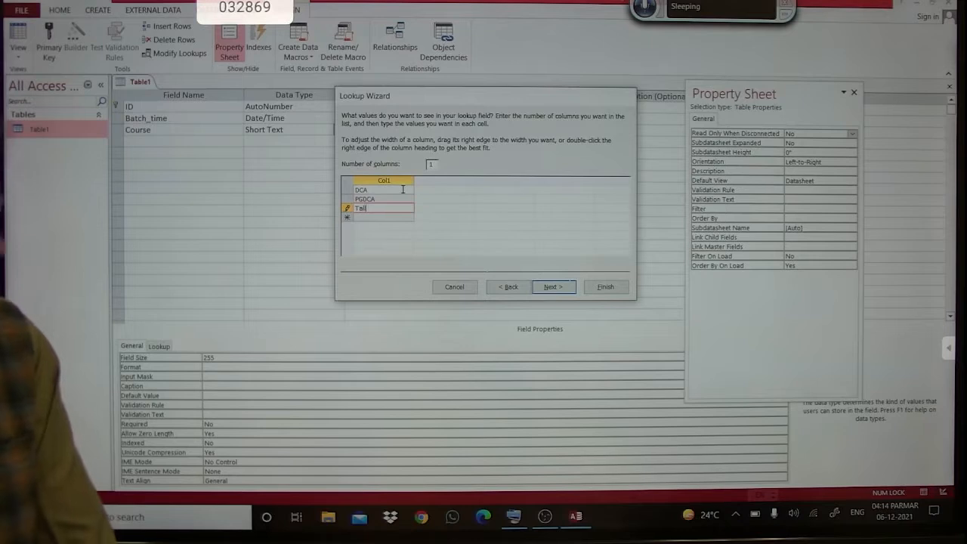
text(Tally)
key(Return)
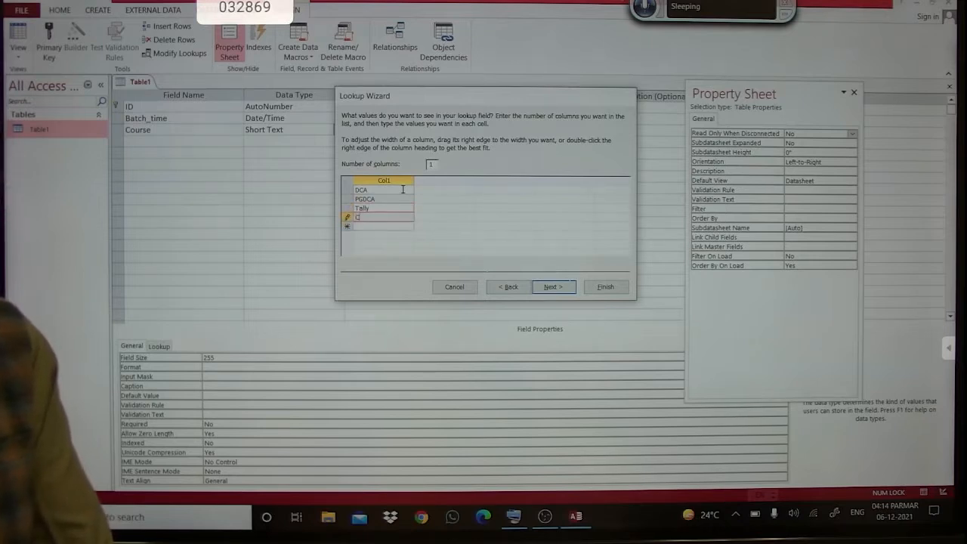
text(CPCT)
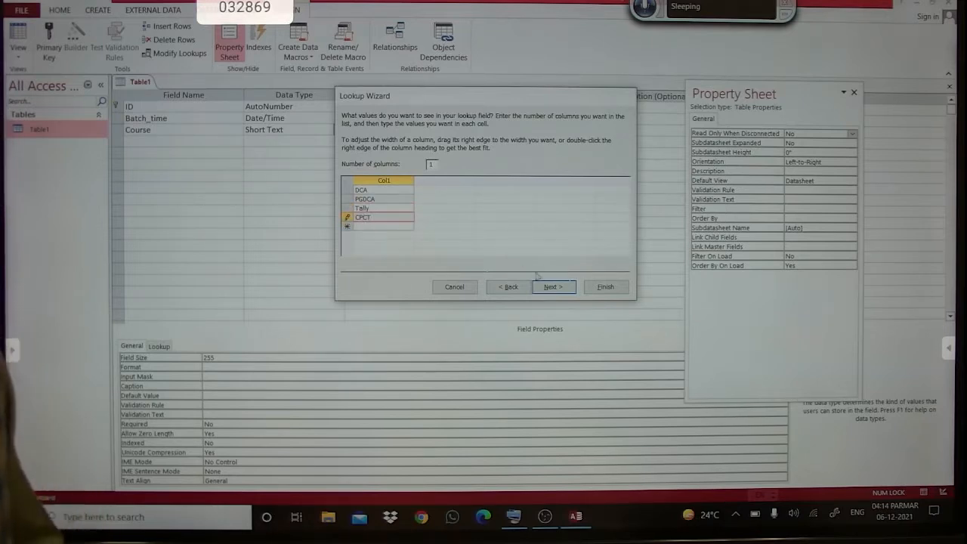
click(550, 288)
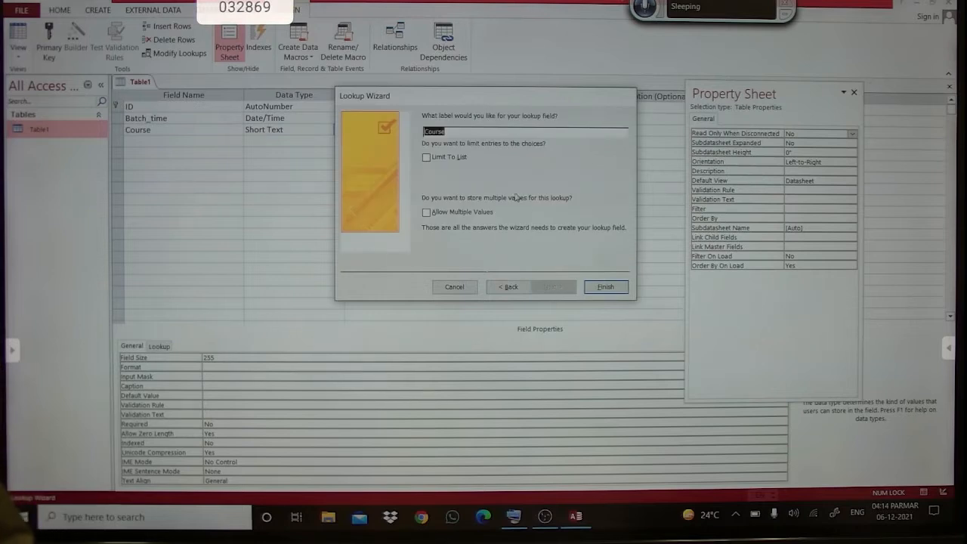
click(604, 287)
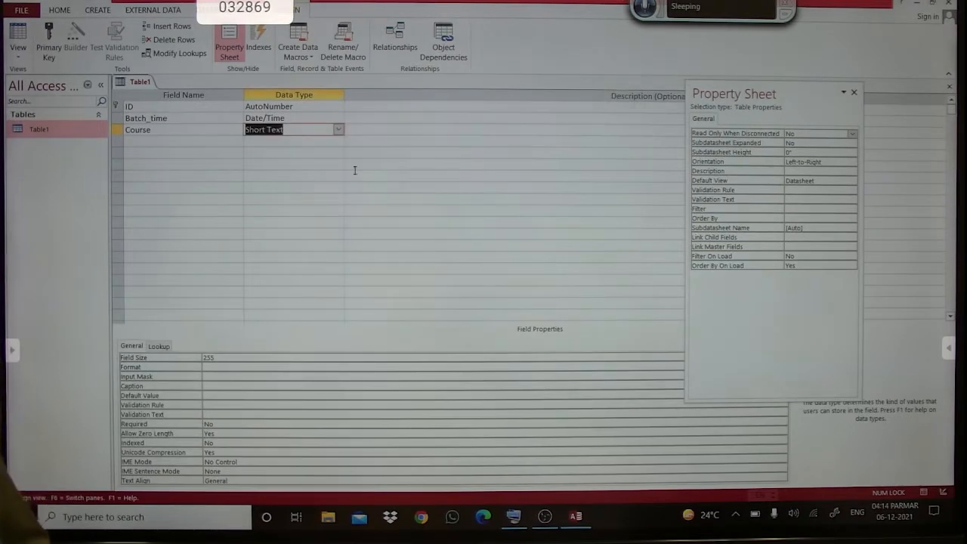
Add a field named Course fee below Course with the Number data type.
click(173, 141)
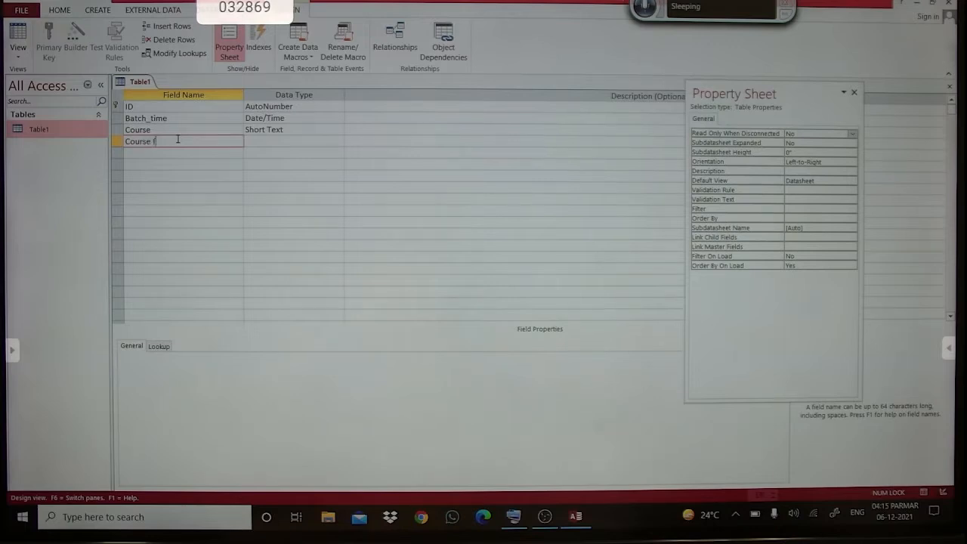
text(e)
key(Tab)
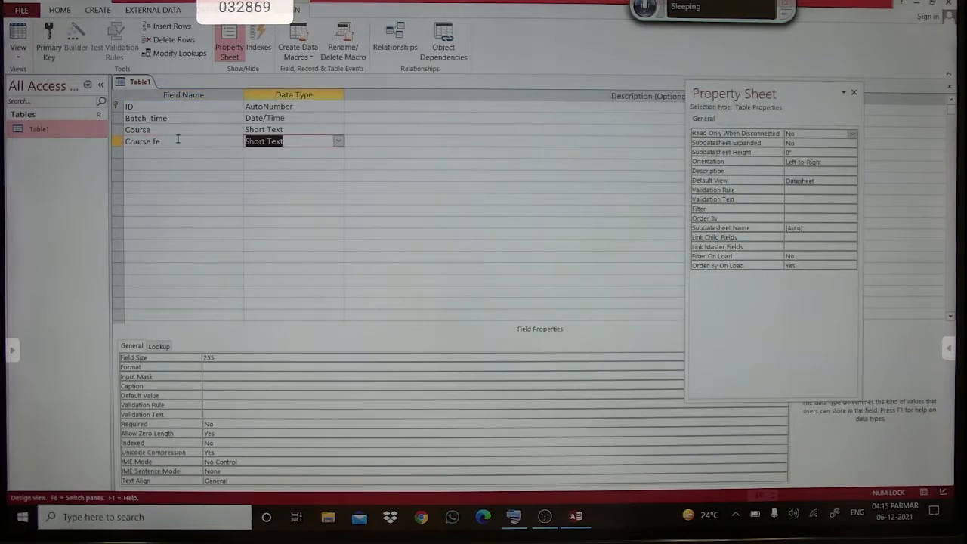
click(177, 140)
key(Tab)
key(Tab)
key(Tab)
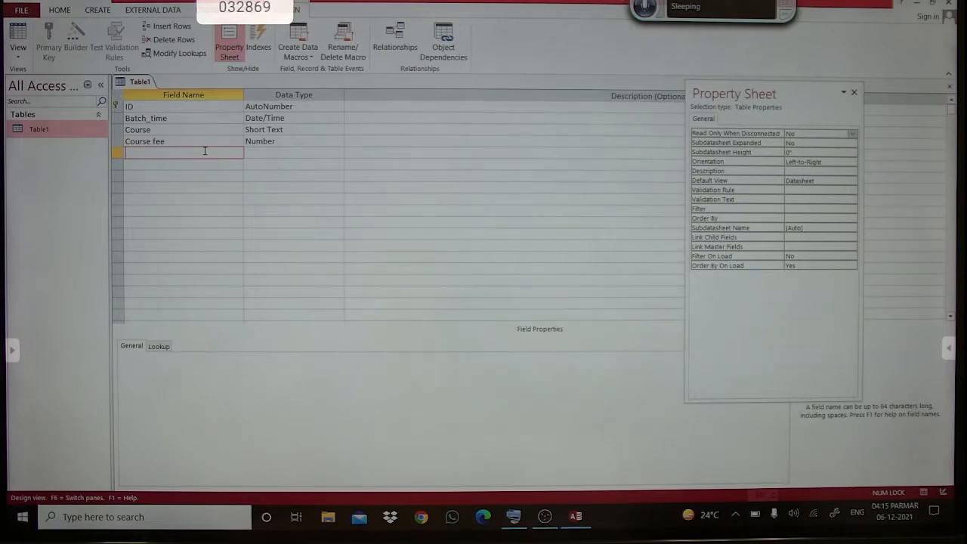
Add a Board/University field with the Short Text data type and select its whole row.
text(Board/University)
key(Tab)
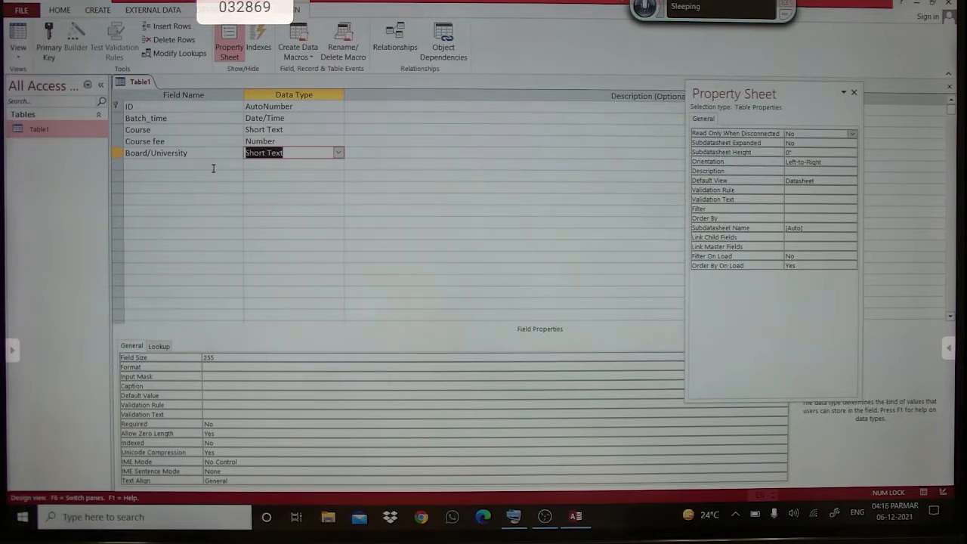
click(213, 165)
click(118, 154)
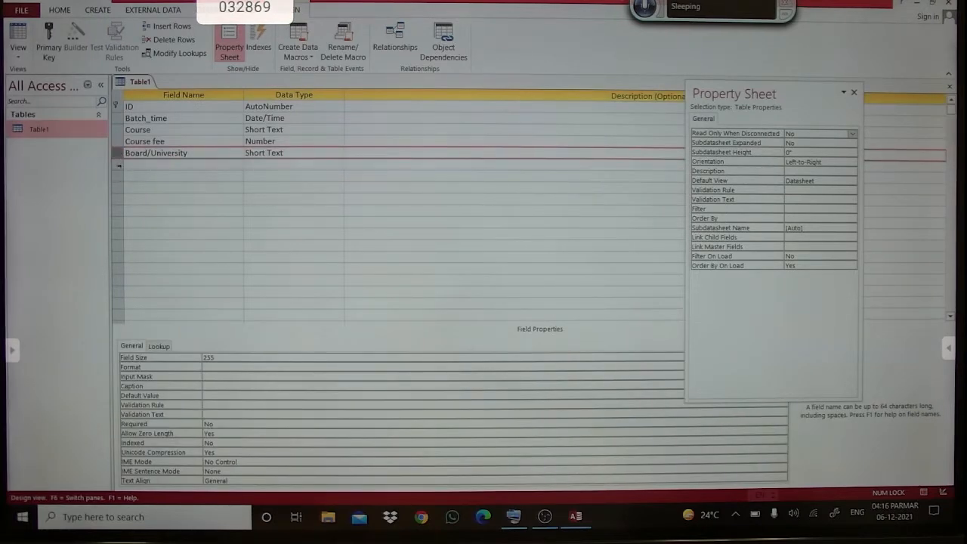
Add an Education field with the Short Text data type below Board/University.
click(128, 165)
text(Ed)
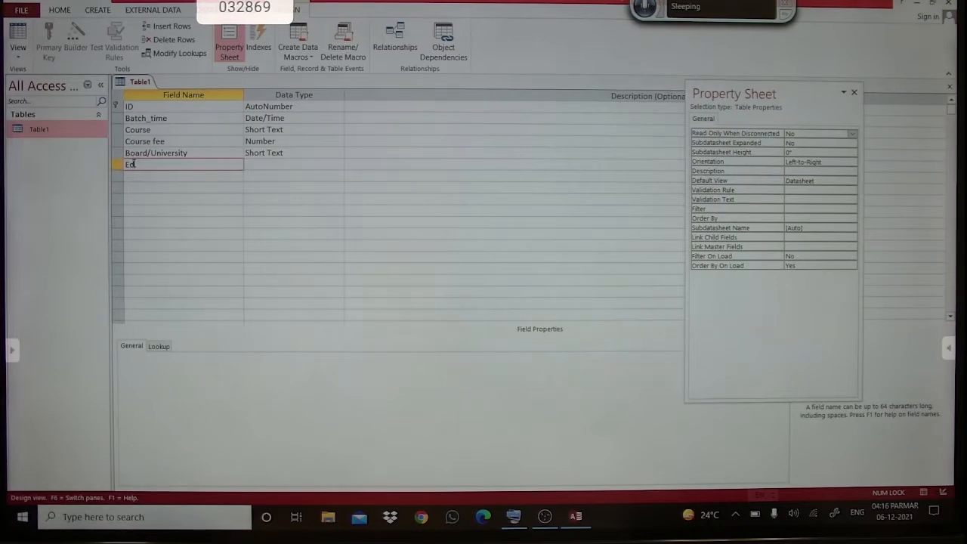
text(ucation)
key(Tab)
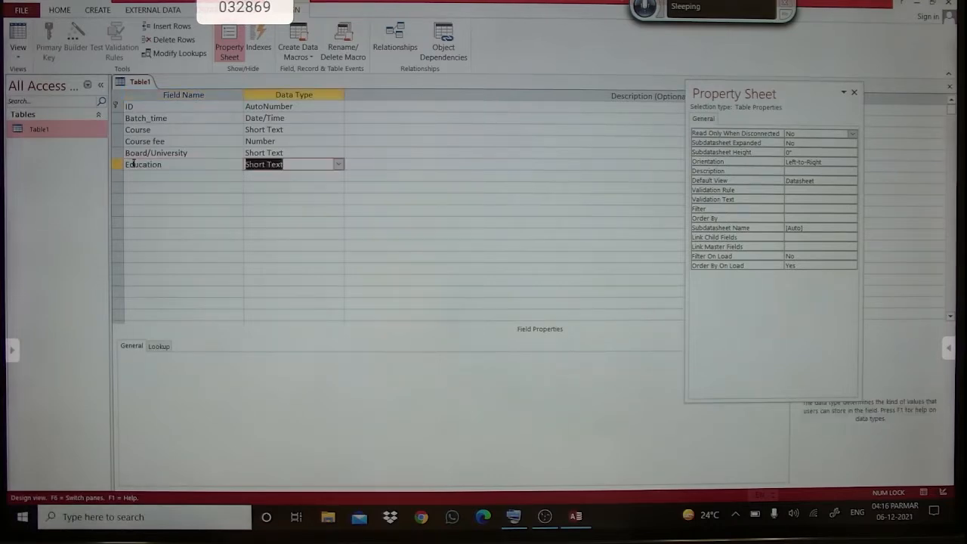
key(Tab)
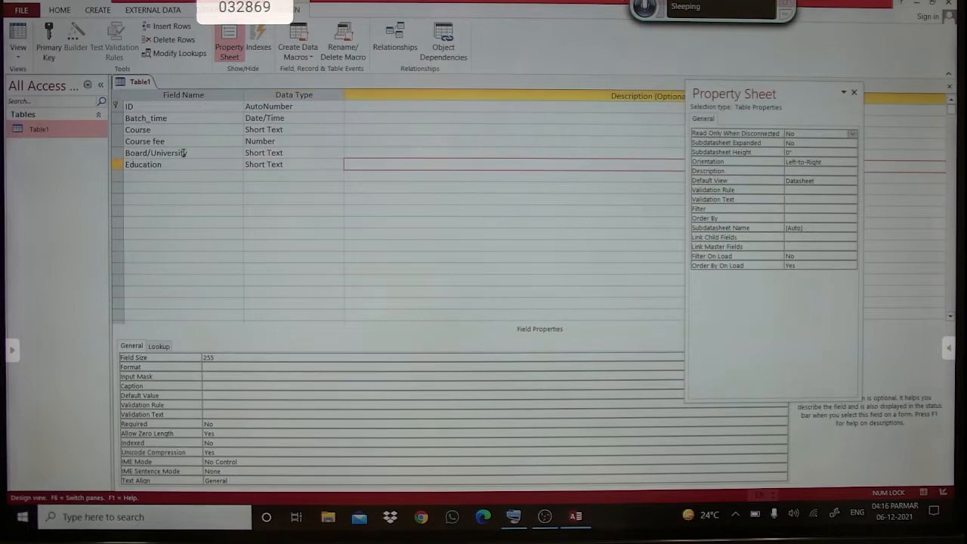
Move the Education field's row above Board/University so that it follows Course fee.
click(183, 153)
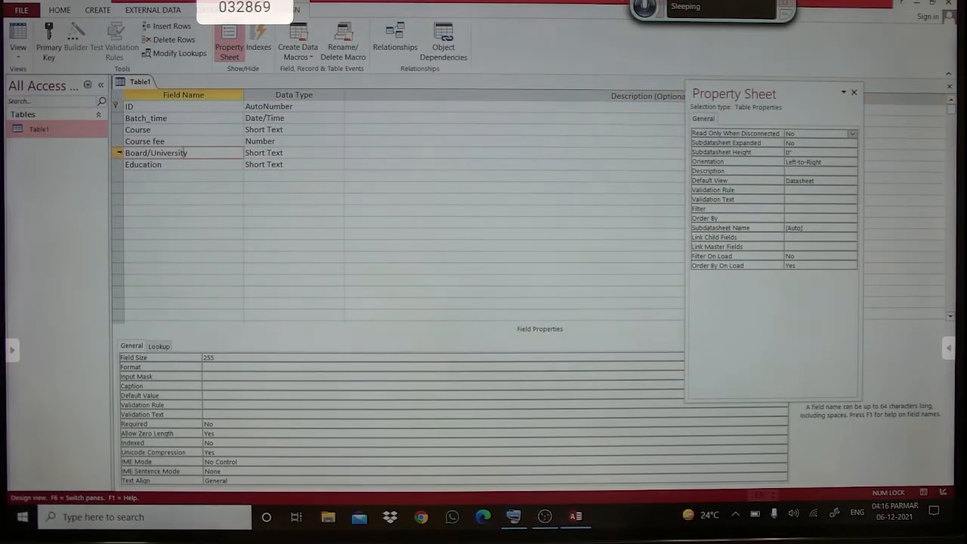
mouse_move(117, 153)
mouse_down()
mouse_move(118, 175)
mouse_move(120, 153)
mouse_up()
click(127, 165)
click(120, 188)
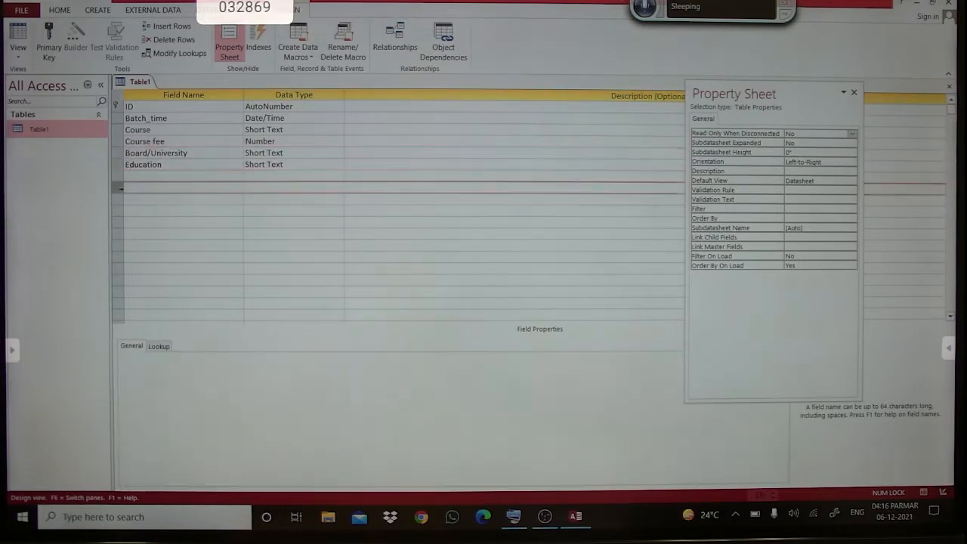
click(304, 164)
click(117, 164)
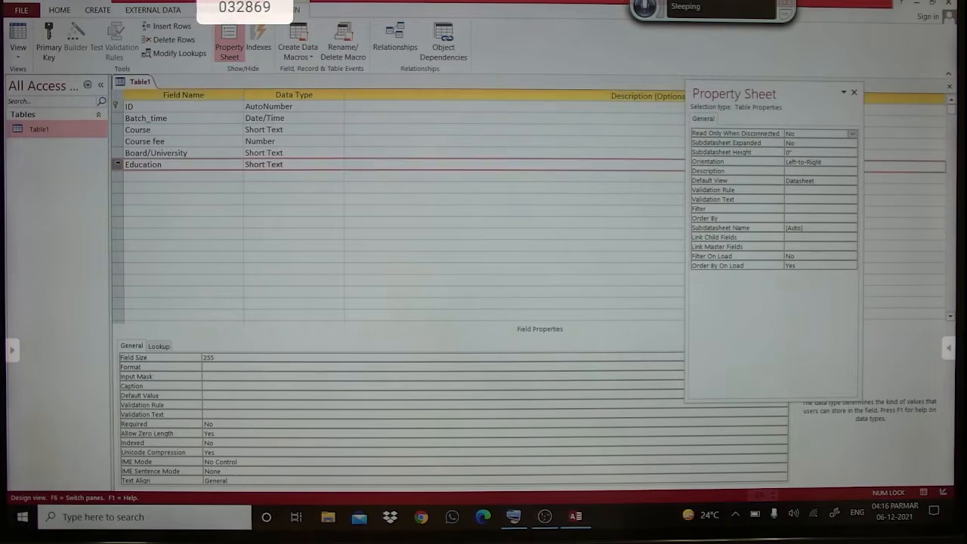
drag(117, 164, 122, 154)
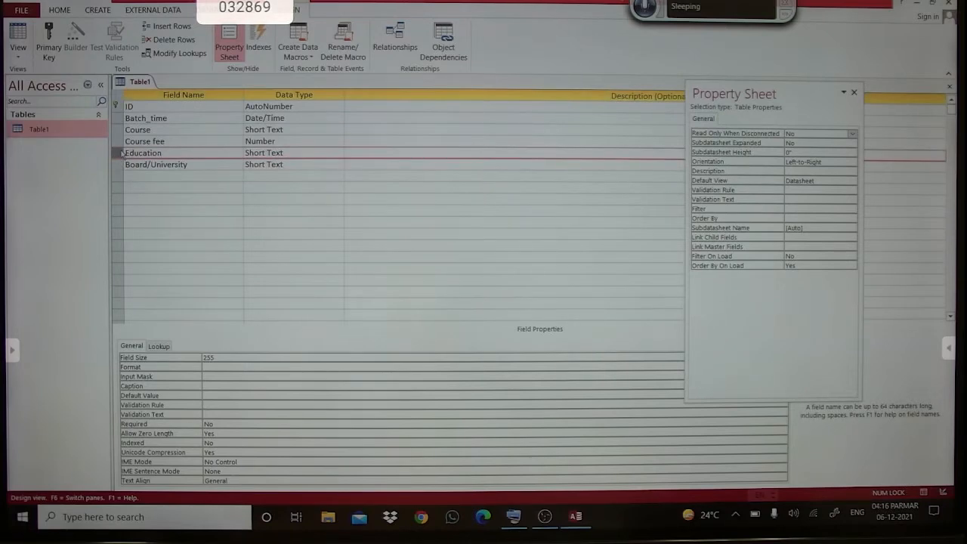
Add a Year field with the Number data type below Board/University, accepting the reserved-word name.
click(133, 176)
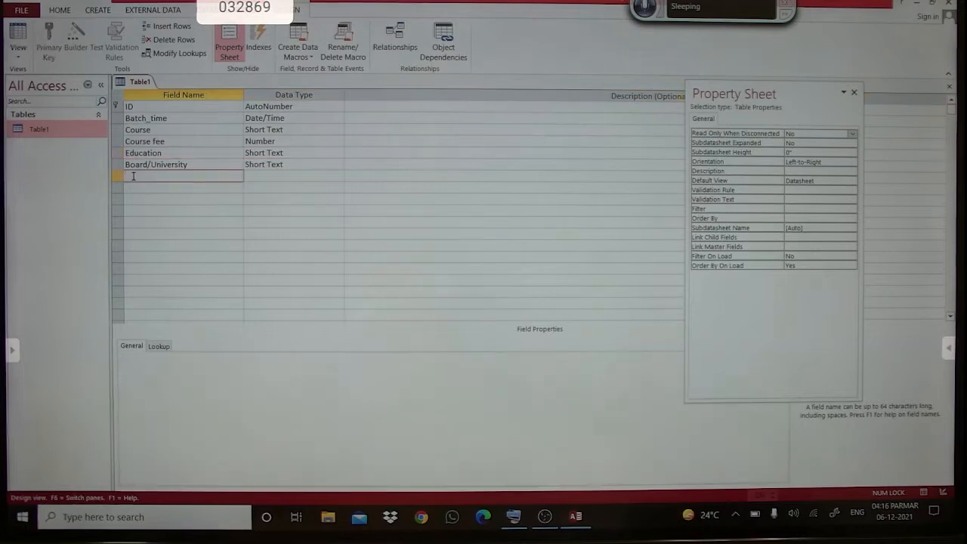
text(Year)
key(Tab)
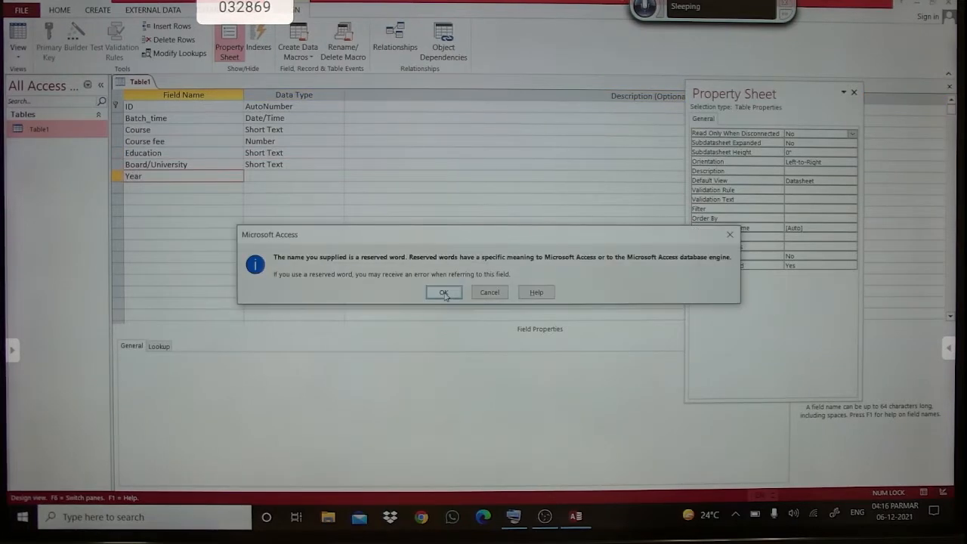
click(444, 292)
text(number)
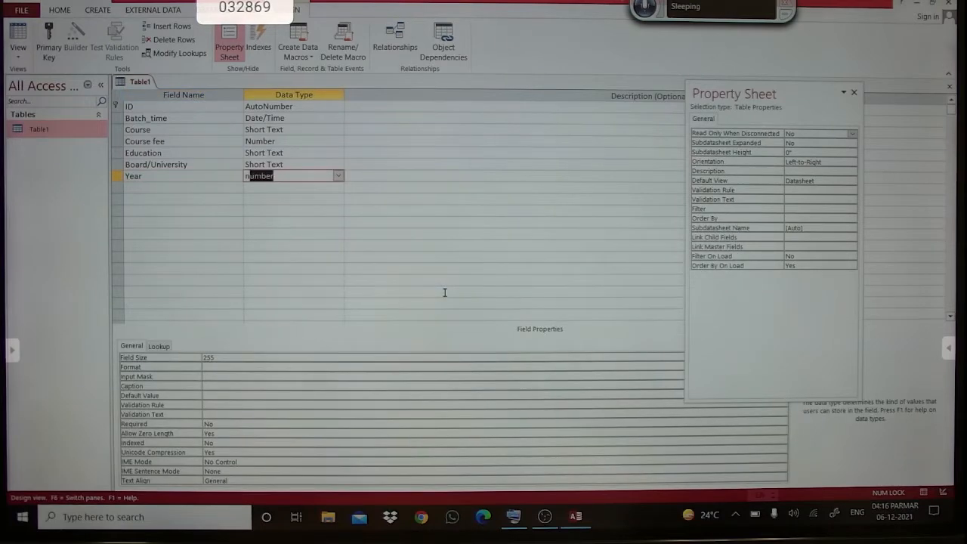
key(Tab)
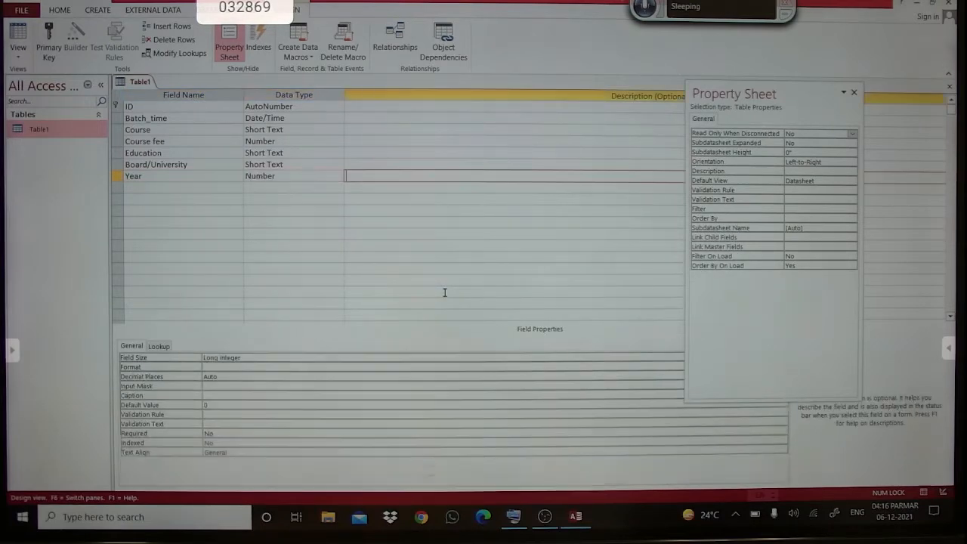
key(Tab)
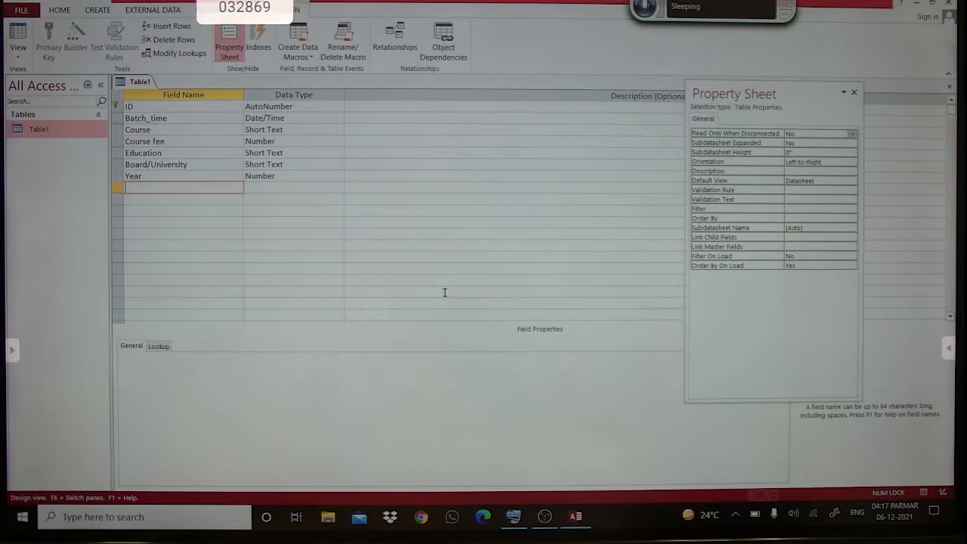
Add a Photo field below Year and set its data type to Attachment.
text(Photo)
key(Tab)
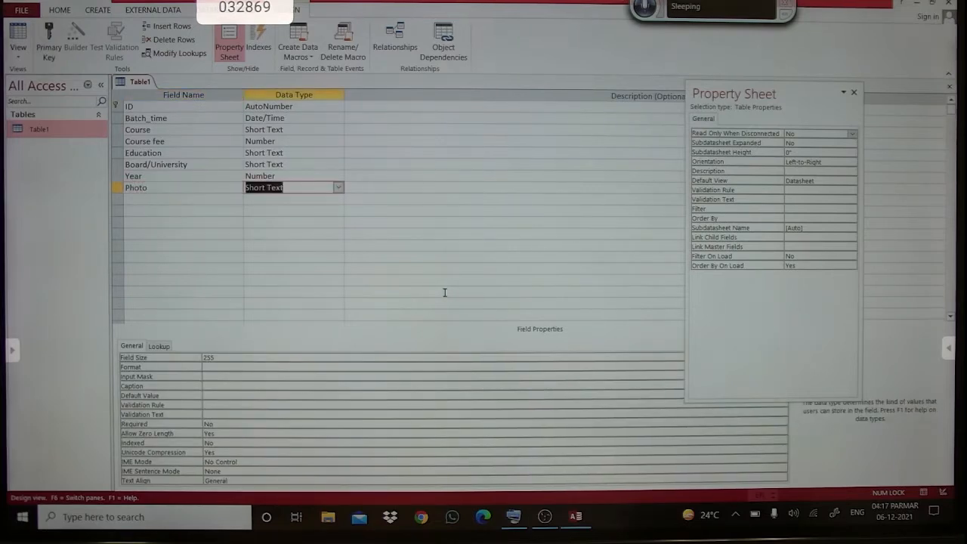
text(autoNumber)
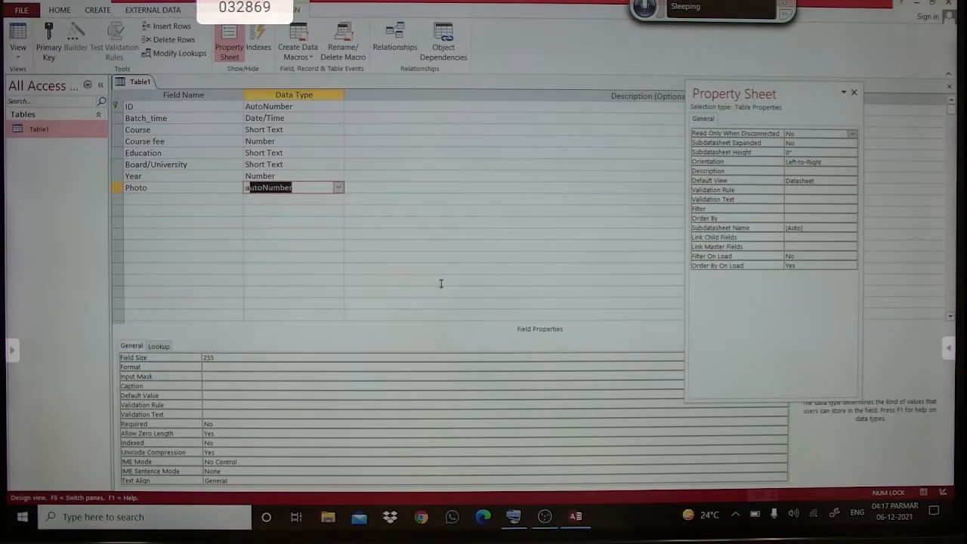
click(339, 188)
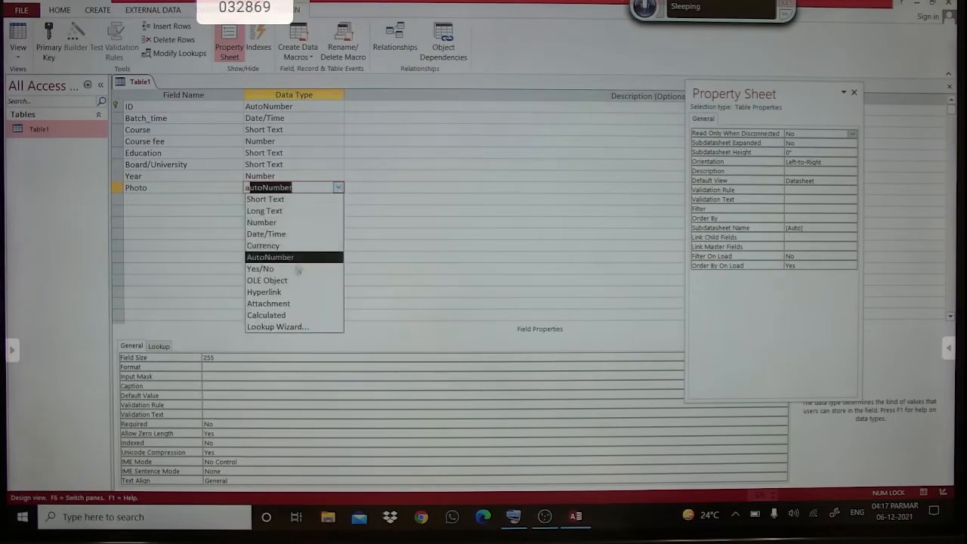
click(285, 303)
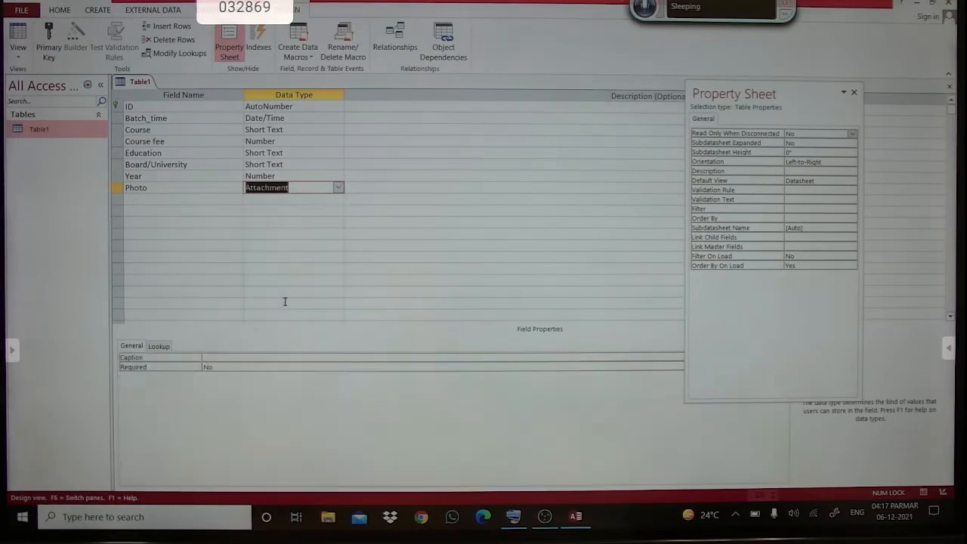
Add a field named Dis with the Number data type below Photo.
click(192, 199)
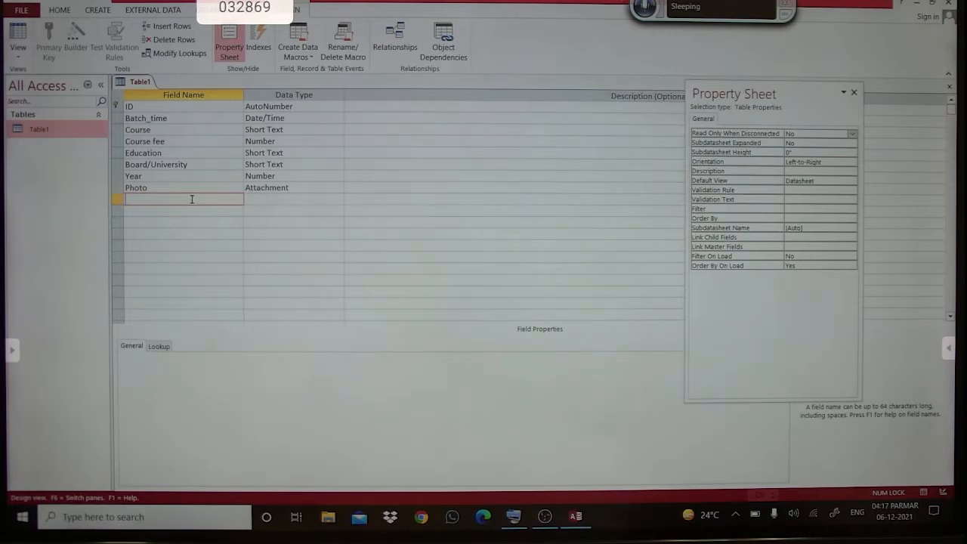
text(Admissi)
key(BackSpace)
key(BackSpace)
key(BackSpace)
key(BackSpace)
key(BackSpace)
key(BackSpace)
key(BackSpace)
text(Dis)
key(Tab)
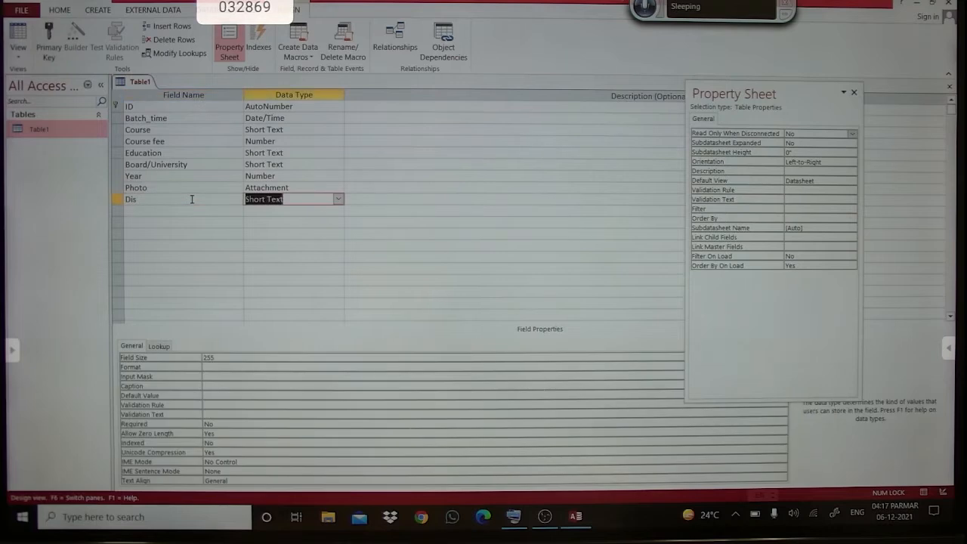
text(n)
key(Tab)
key(Tab)
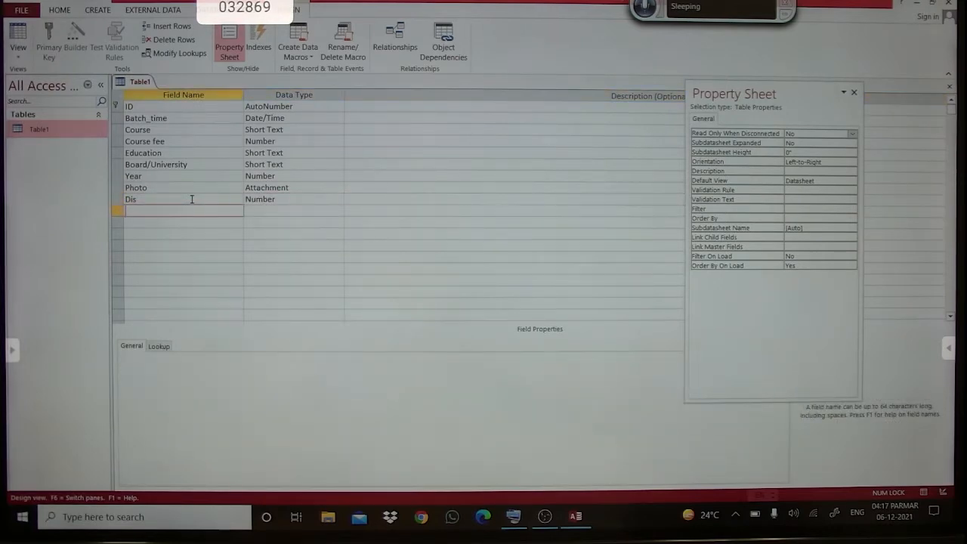
Add an Admission Fee field with the Number data type below Dis.
text(Admission Fee)
key(Tab)
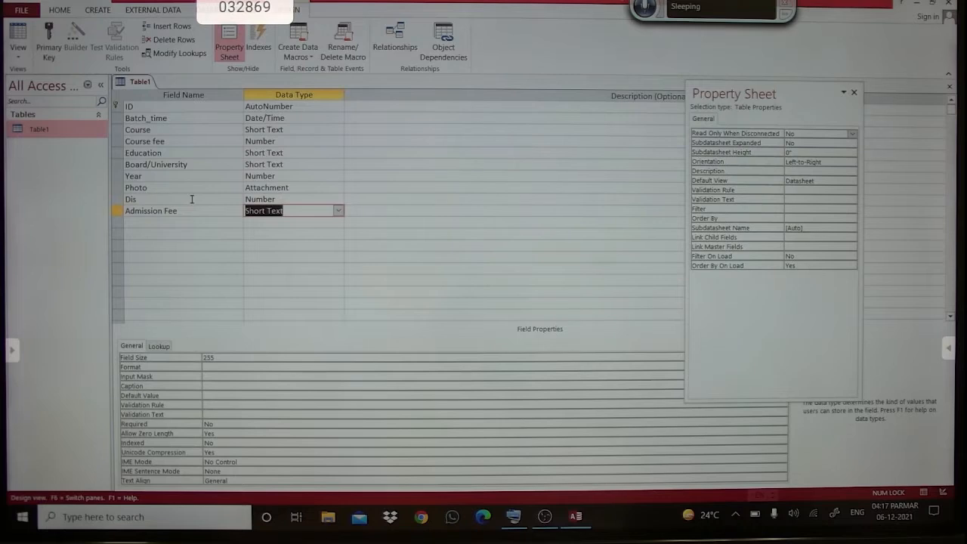
text(n)
key(Tab)
key(Tab)
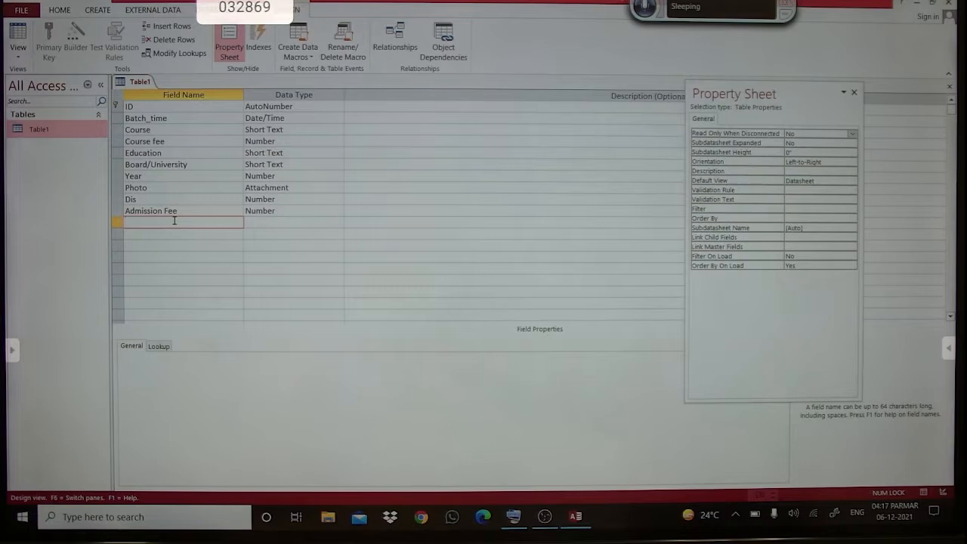
Add an Exam-I field with the Number data type below Admission Fee.
text(Exam-I/)
key(BackSpace)
key(Tab)
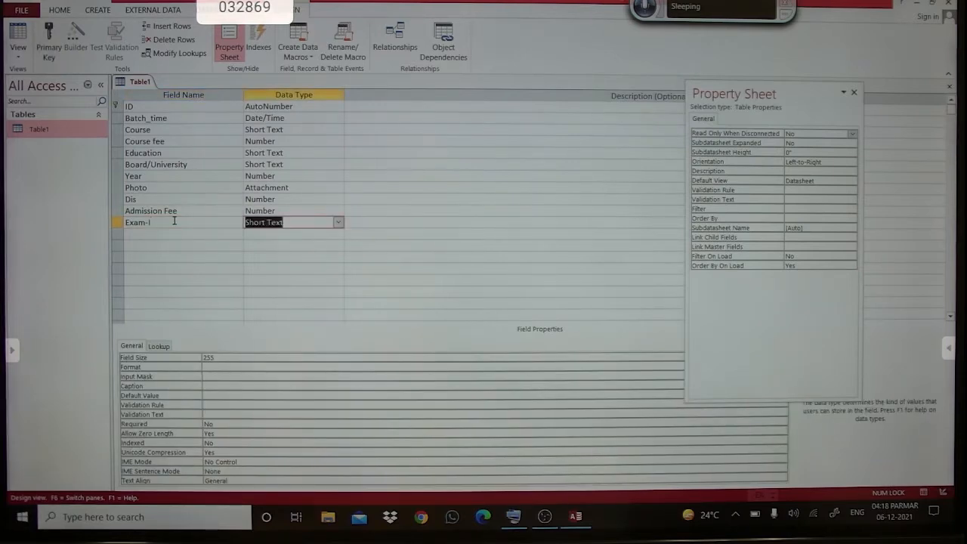
text(n)
key(Tab)
key(Tab)
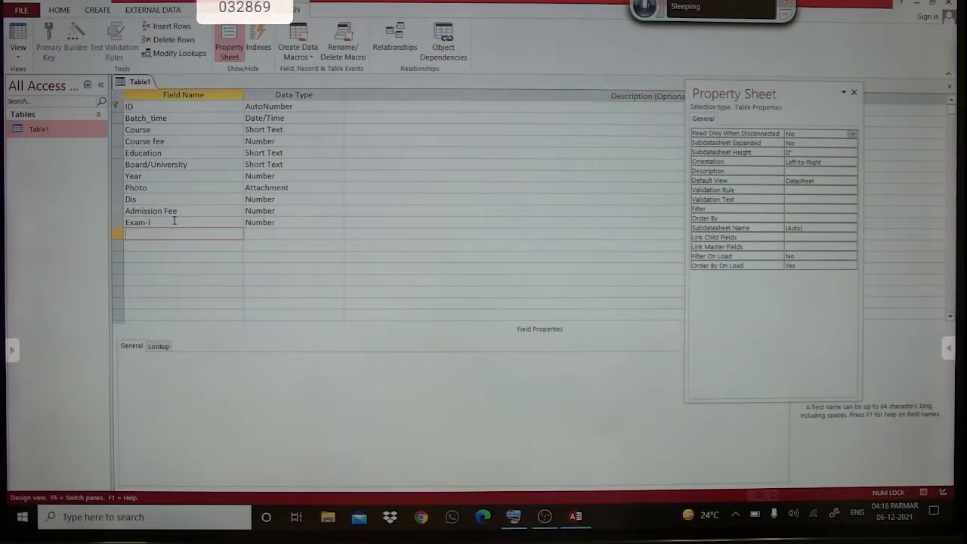
Add an Exam-ii field with the Number data type and rename the first exam field as Exam-i.
text(Exam-II)
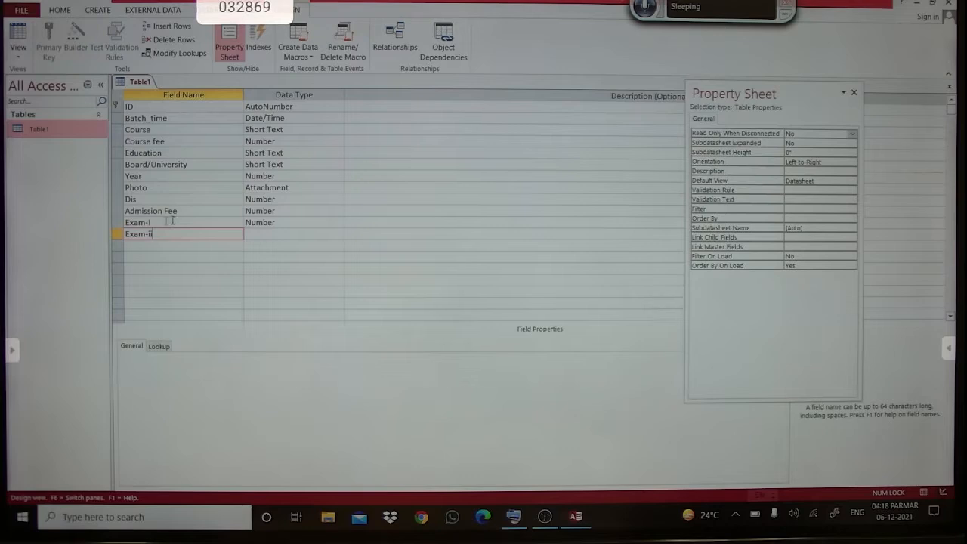
click(154, 223)
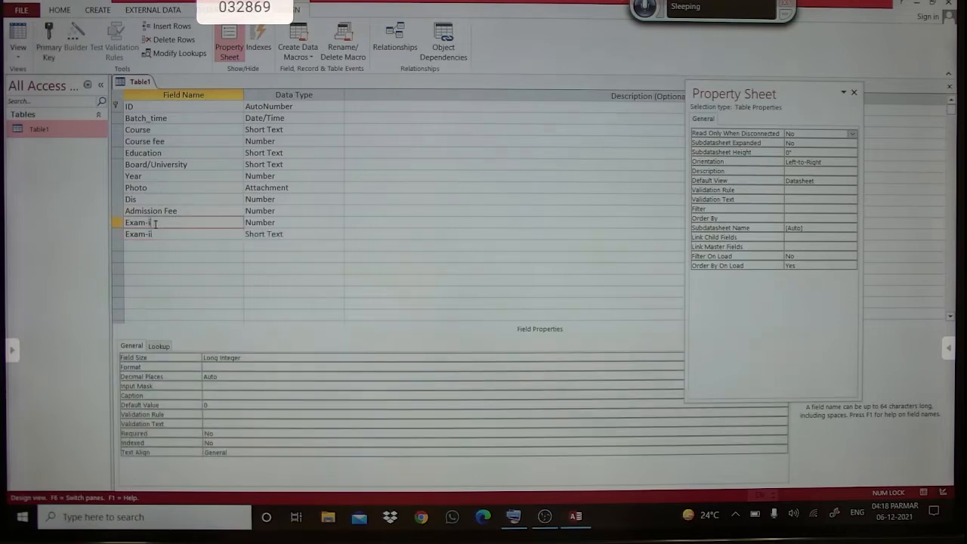
click(165, 235)
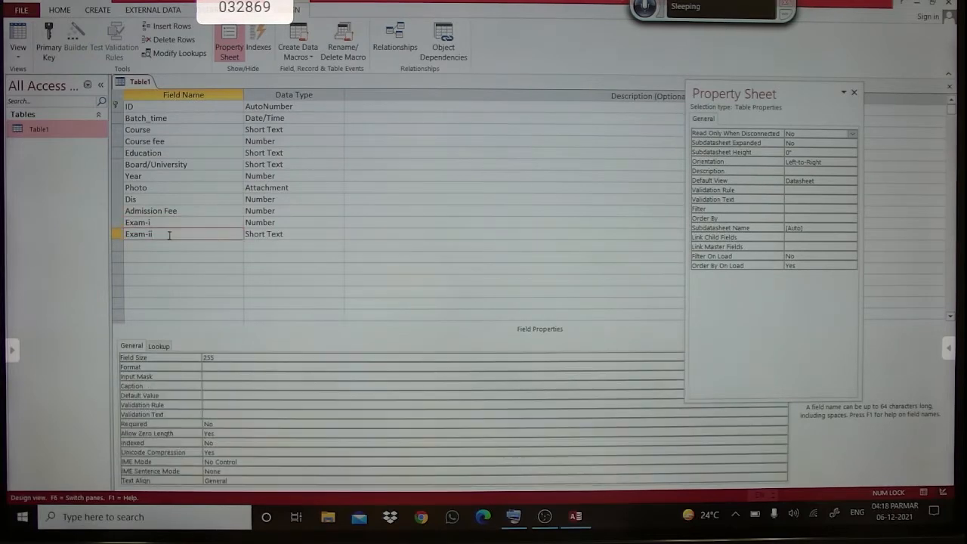
key(Tab)
text(n)
key(Return)
key(Return)
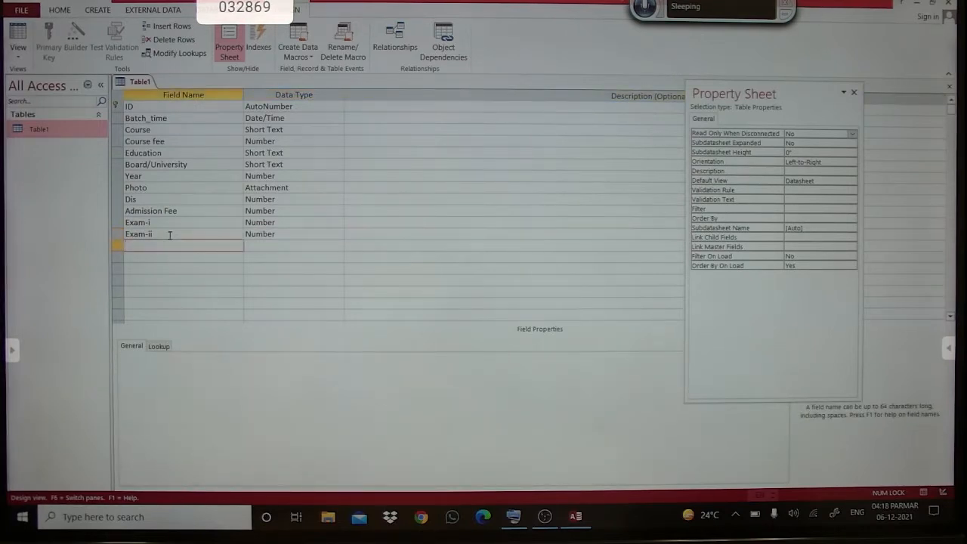
Add an Other-1 field with the Number data type below Exam-ii.
text(Other-1)
key(Tab)
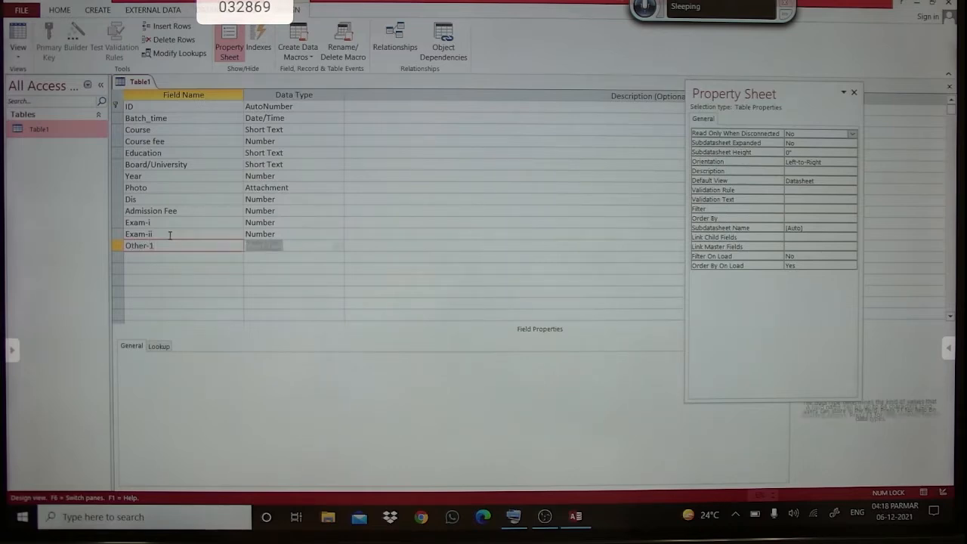
text(number)
key(Tab)
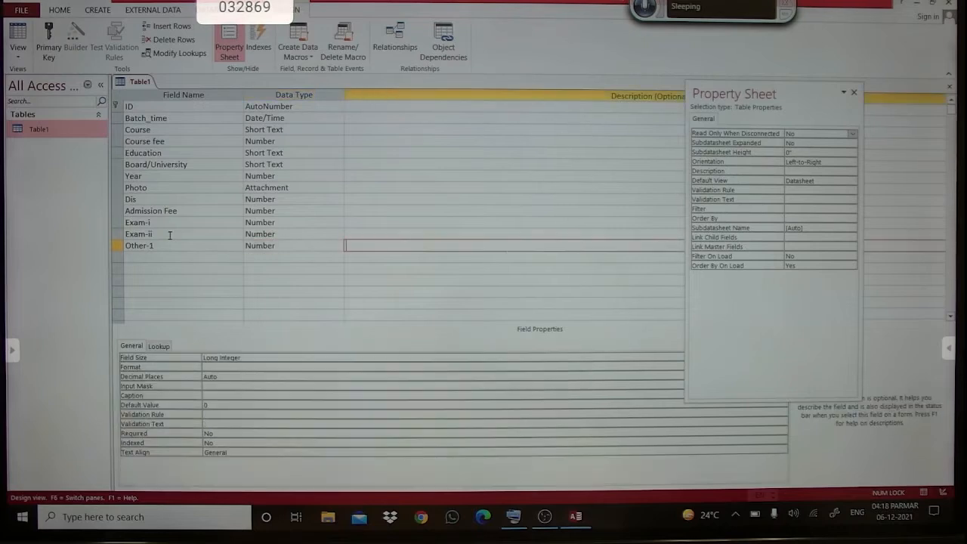
key(Tab)
Add an other-2 field with the Number data type below Other-1.
text(ot)
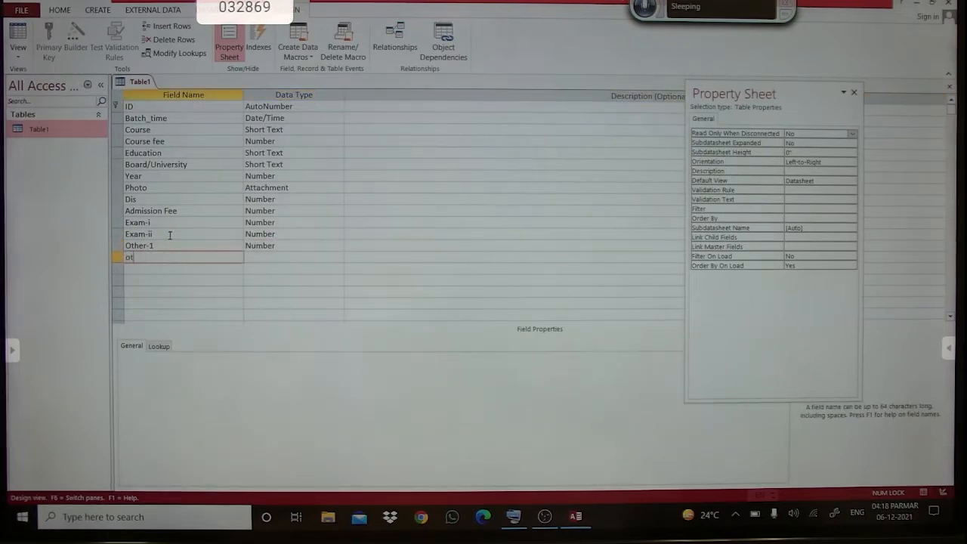
text(her-2)
key(Tab)
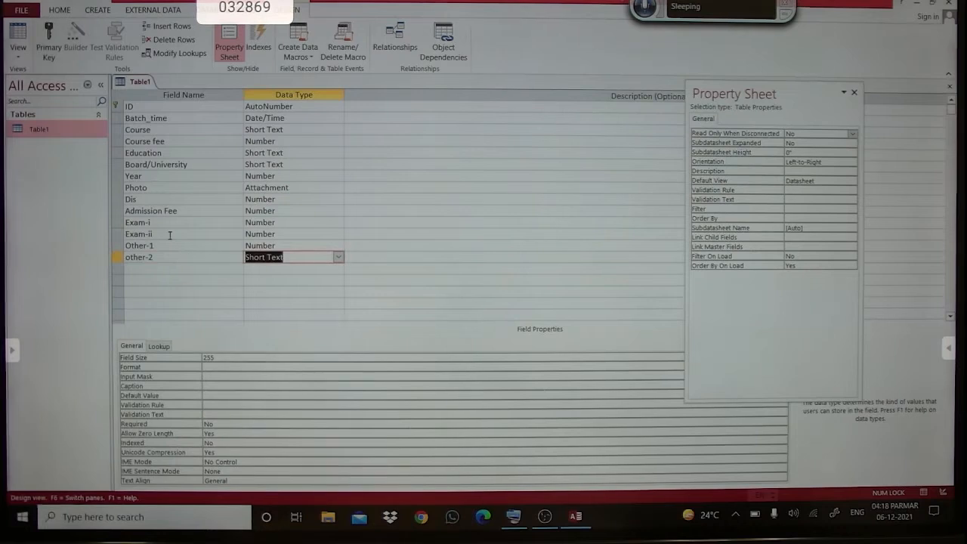
text(number)
key(Tab)
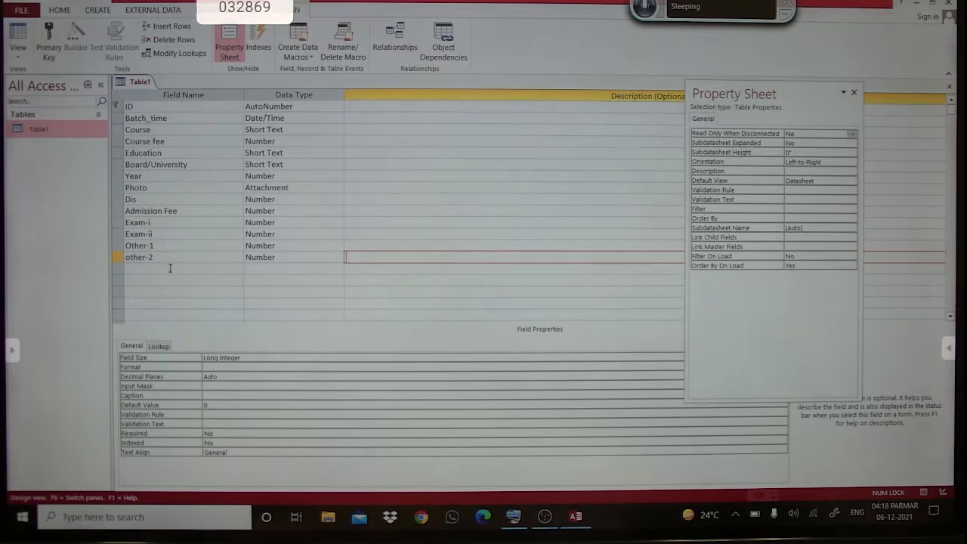
Add a field named total with the Number data type below other-2.
click(170, 268)
text(total)
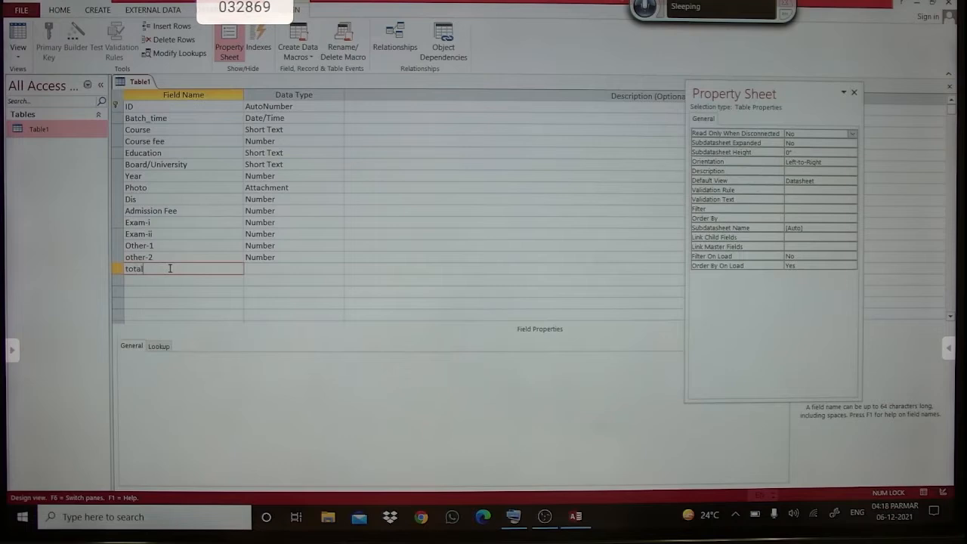
key(Tab)
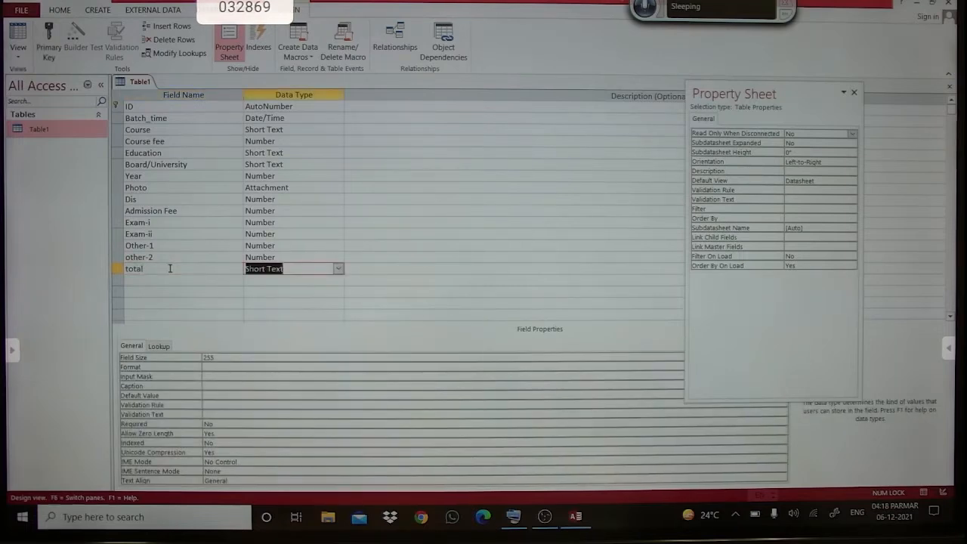
text(n)
key(Tab)
key(Tab)
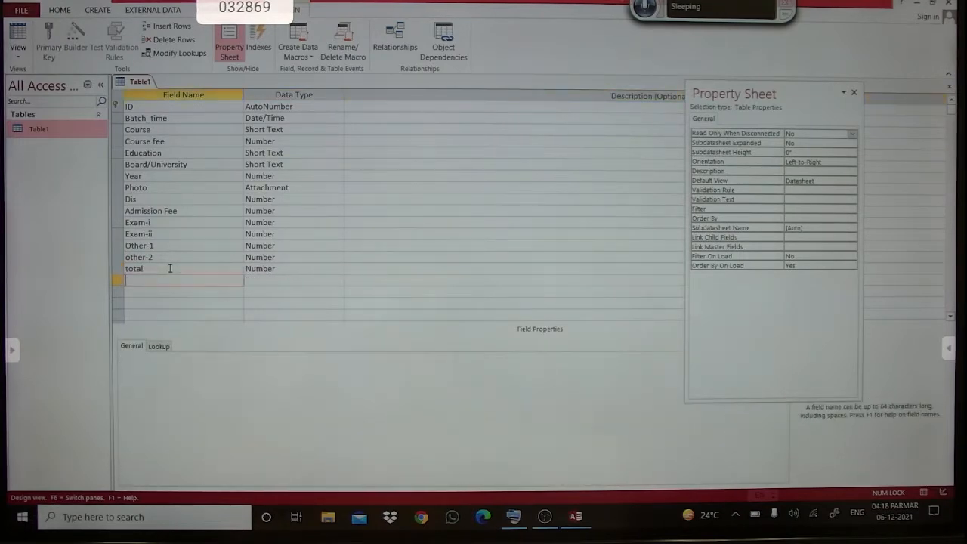
Add a field named Rem with the Number data type below total.
text(Rem)
key(Tab)
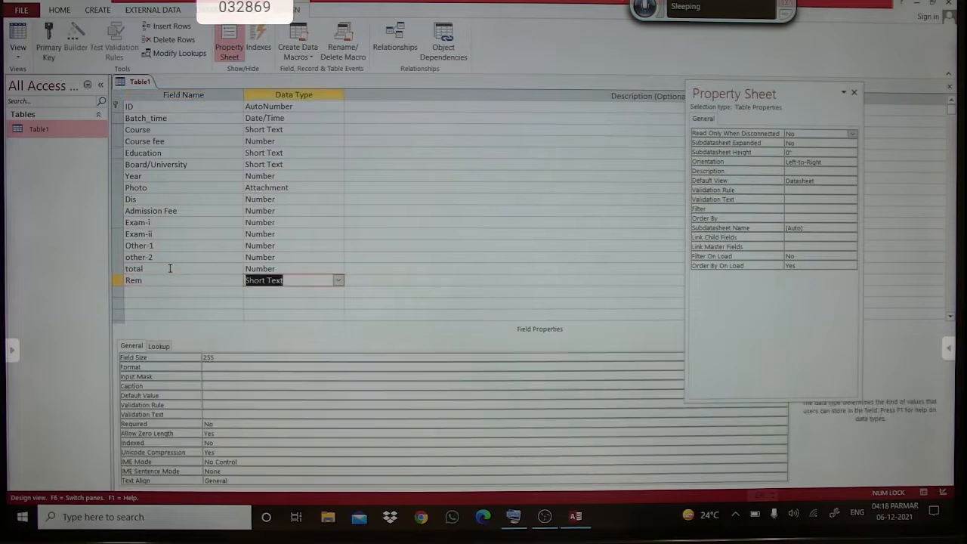
text(number)
key(Tab)
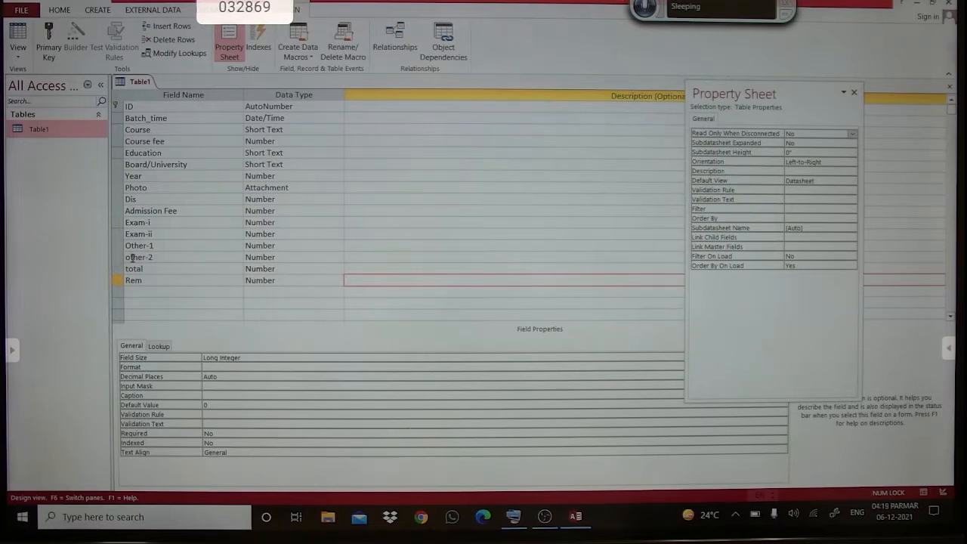
Add a field named Rollno with the Number data type below Rem.
click(211, 294)
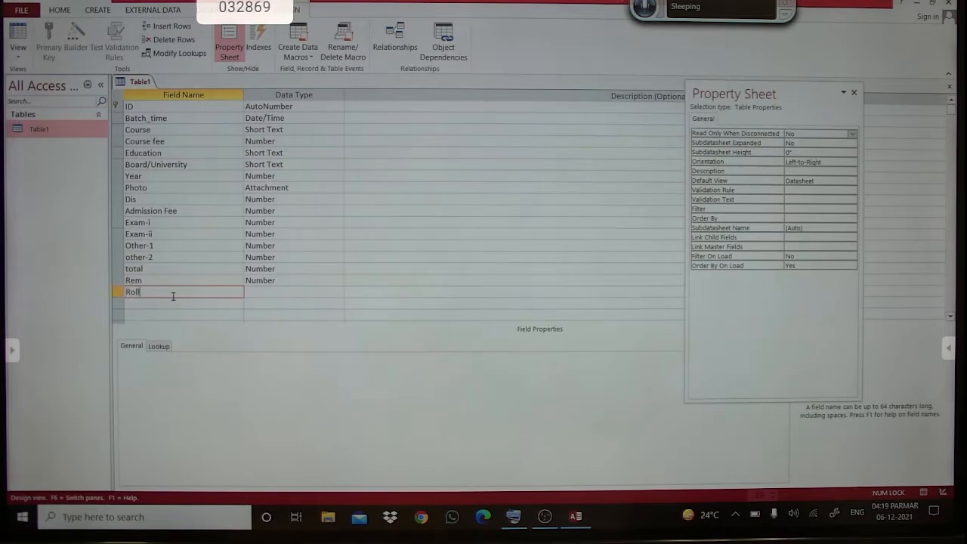
text(no)
key(Tab)
key(Tab)
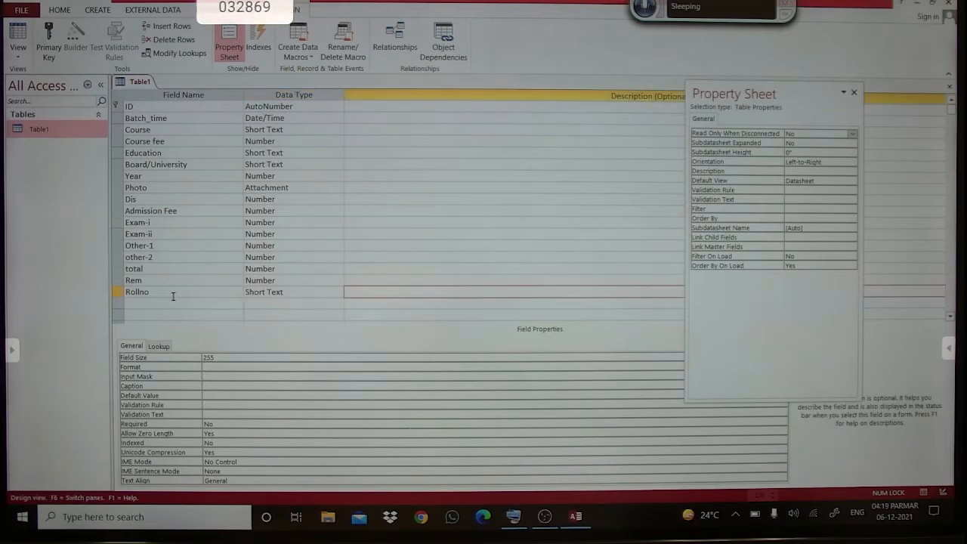
key(shift+Tab)
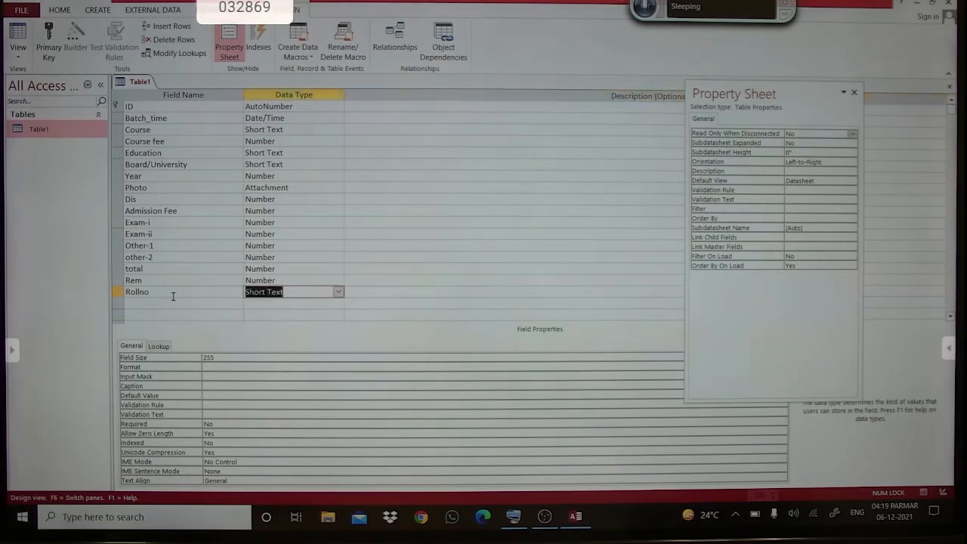
text(N)
key(Tab)
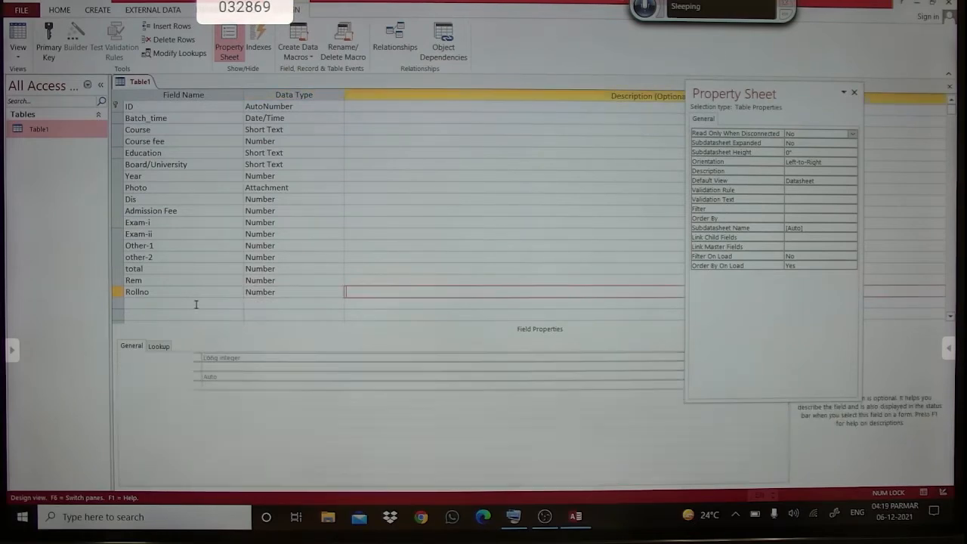
key(Tab)
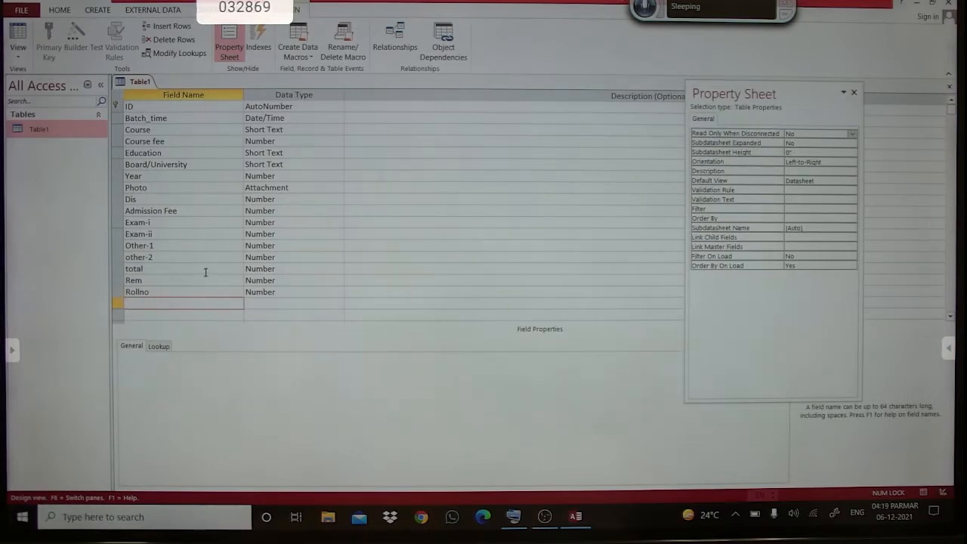
Rename the Rollno field to Name_student and set its data type to Short Text.
click(154, 130)
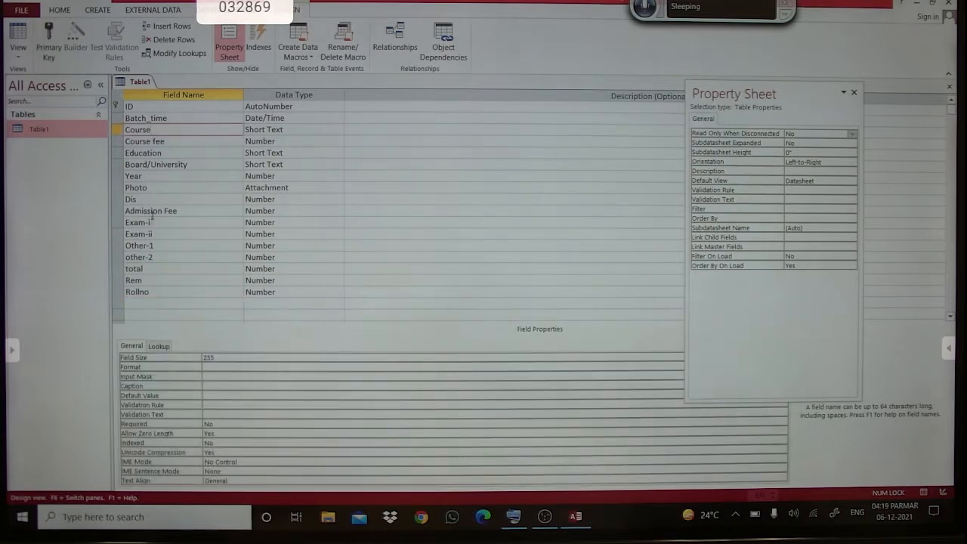
click(170, 293)
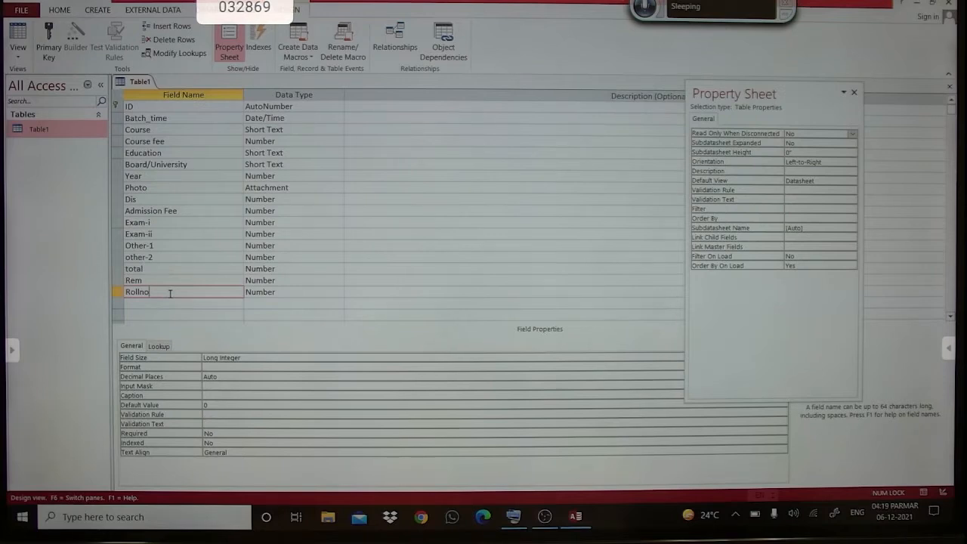
key(BackSpace)
key(BackSpace)
key(BackSpace)
key(BackSpace)
key(BackSpace)
text(Name_student)
key(Tab)
text(so)
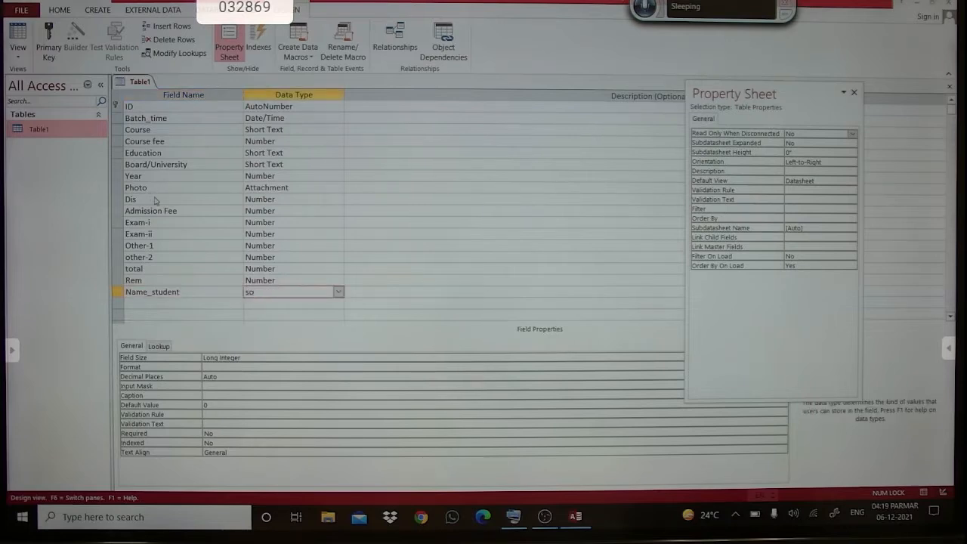
key(Tab)
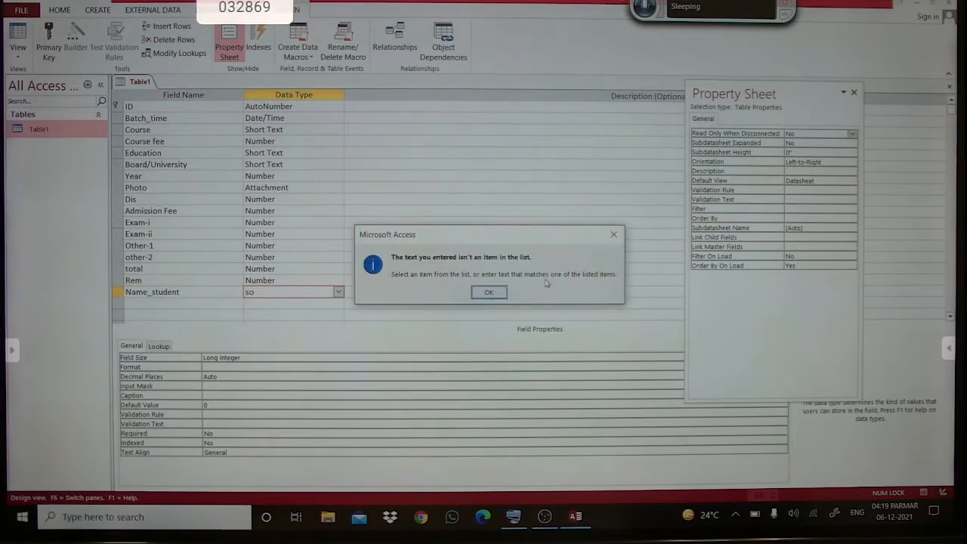
click(489, 293)
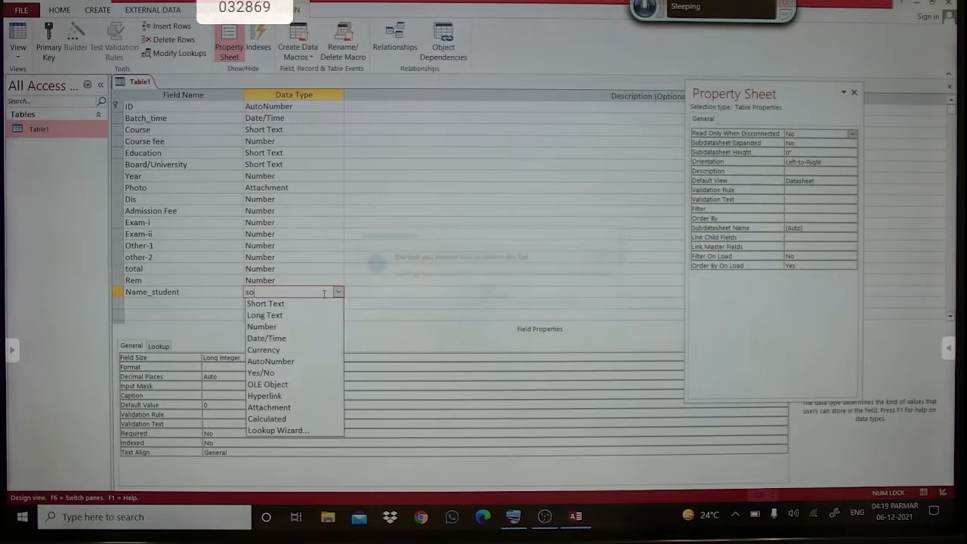
click(280, 304)
Add a father_name field with the Short Text data type below Name_student.
click(166, 303)
text(fat)
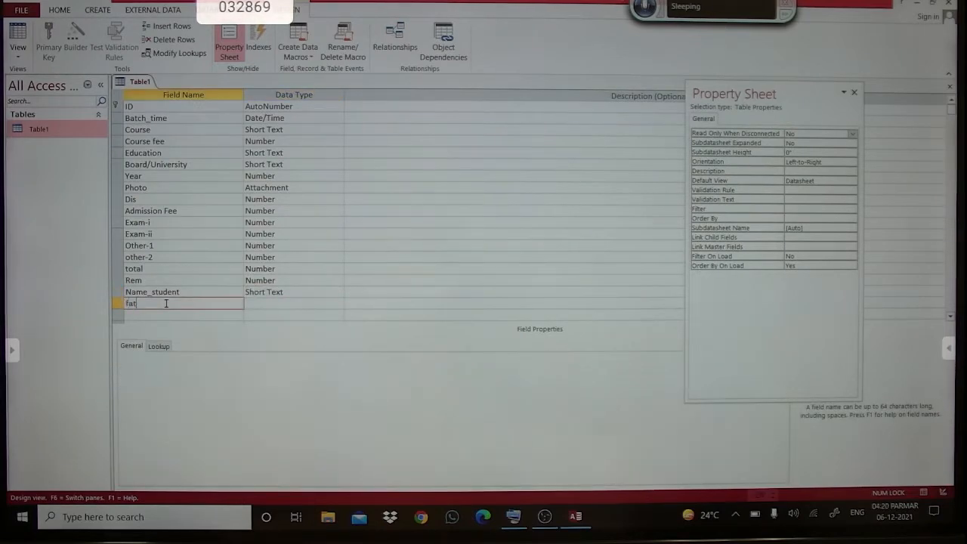
text(her_name)
key(Return)
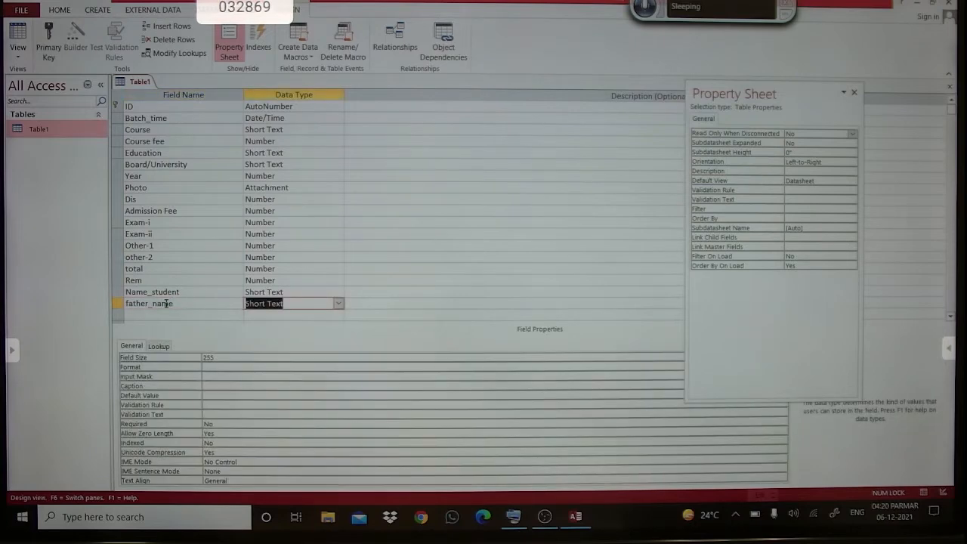
key(Return)
key(Return)
Add a field named MO with the Short Text data type below father_name.
text(M)
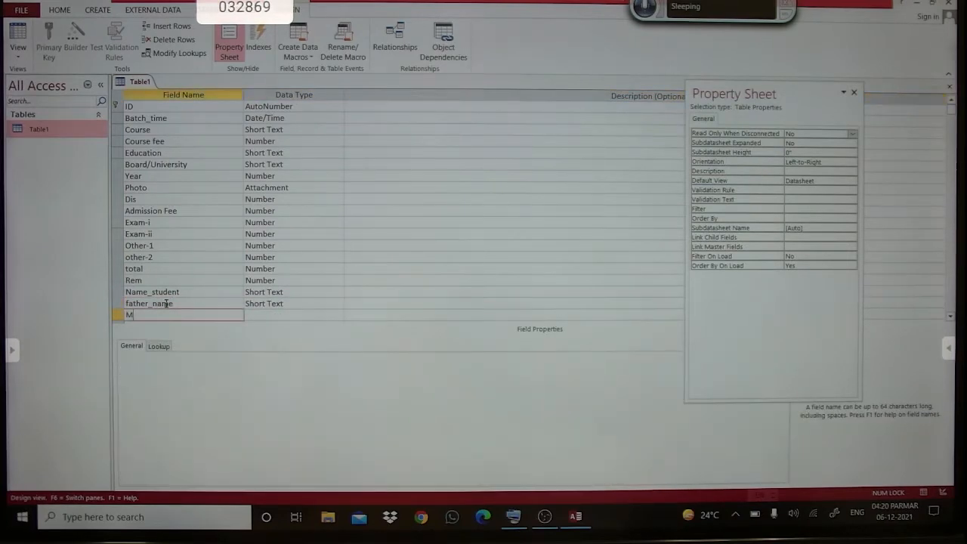
key(Return)
key(Return)
key(Return)
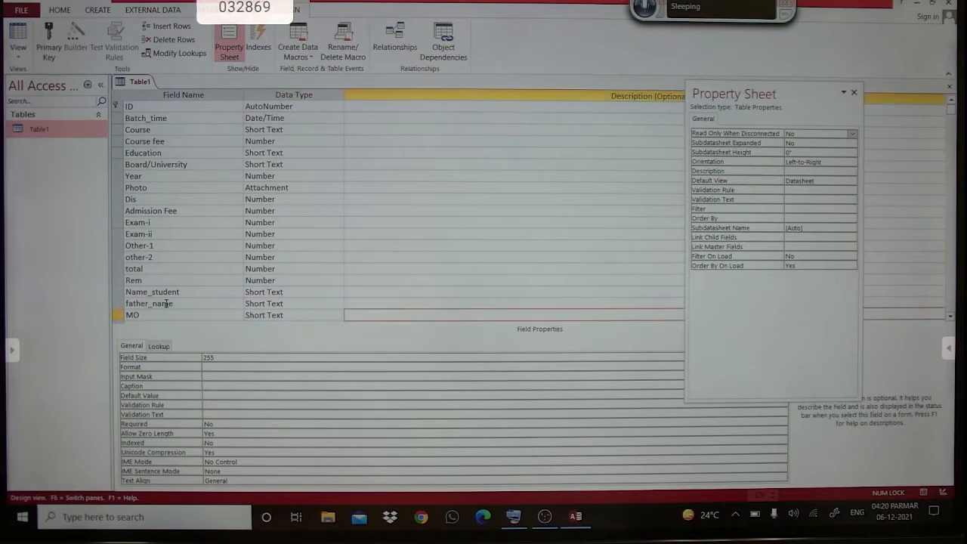
Add a DOB field with the Date/Time data type below MO.
text(DOB)
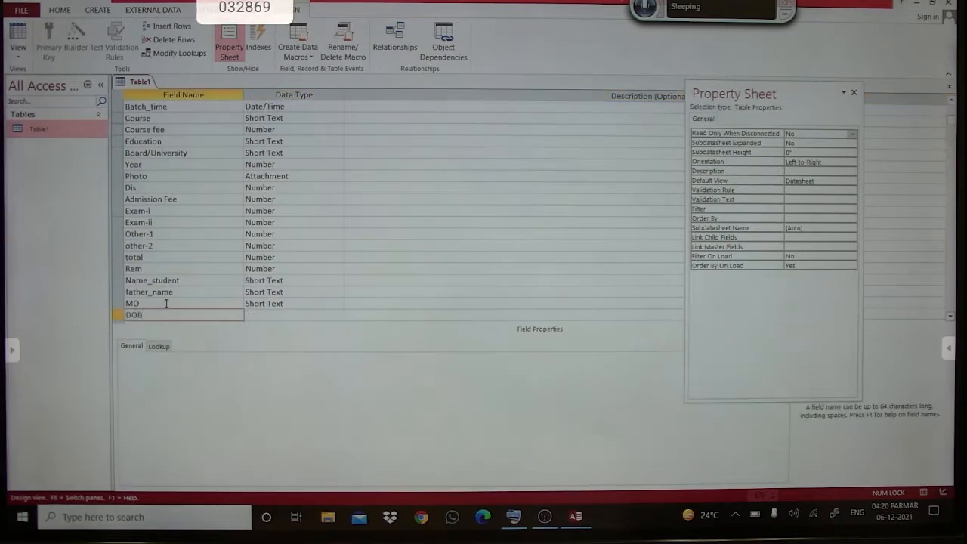
key(Return)
text(date/Time)
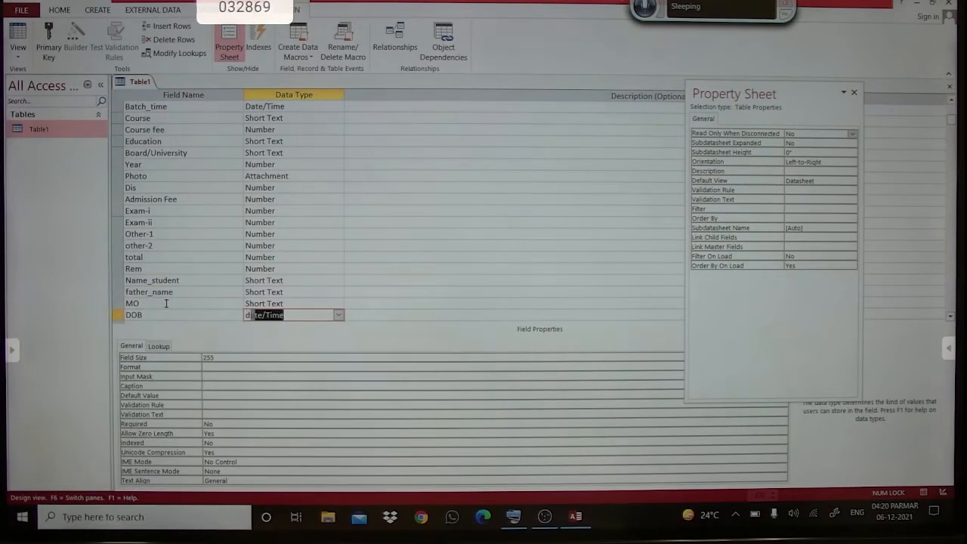
key(Return)
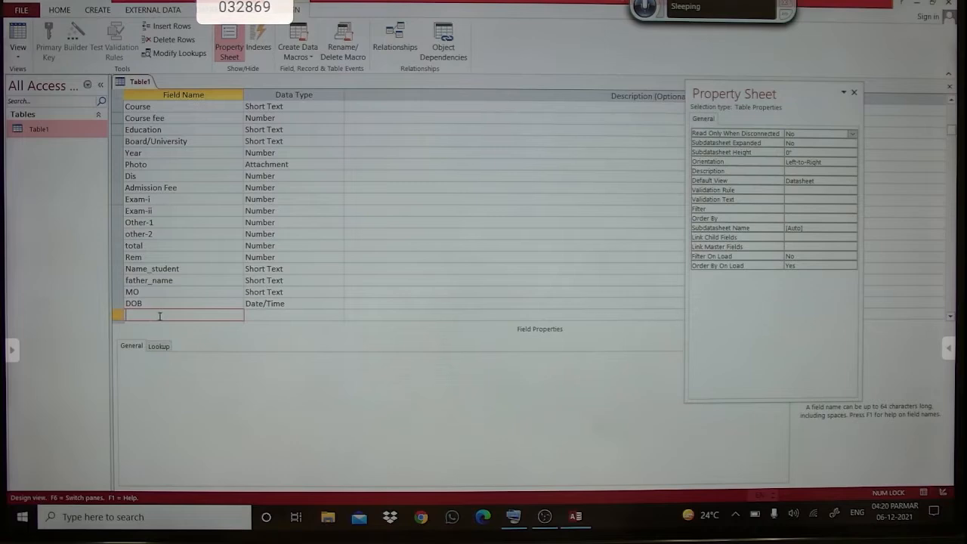
Move the Name_student field up so it sits between Course and Course fee.
click(156, 271)
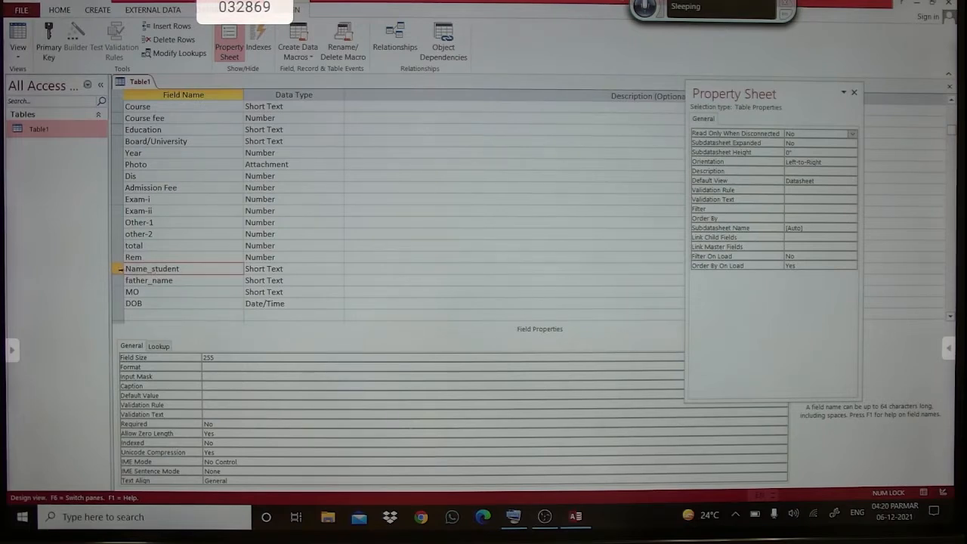
scroll(130, 261, up, 1)
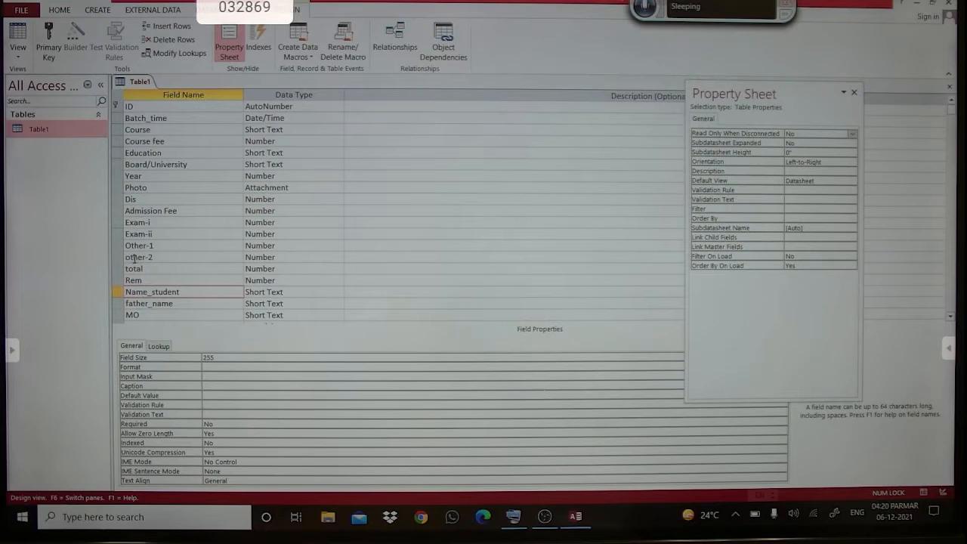
scroll(135, 258, down, 3)
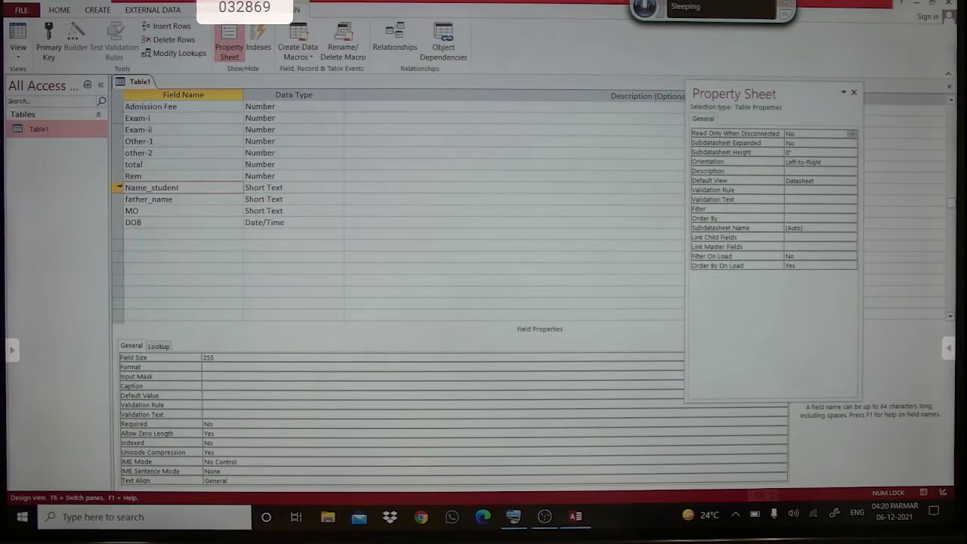
scroll(130, 91, up, 3)
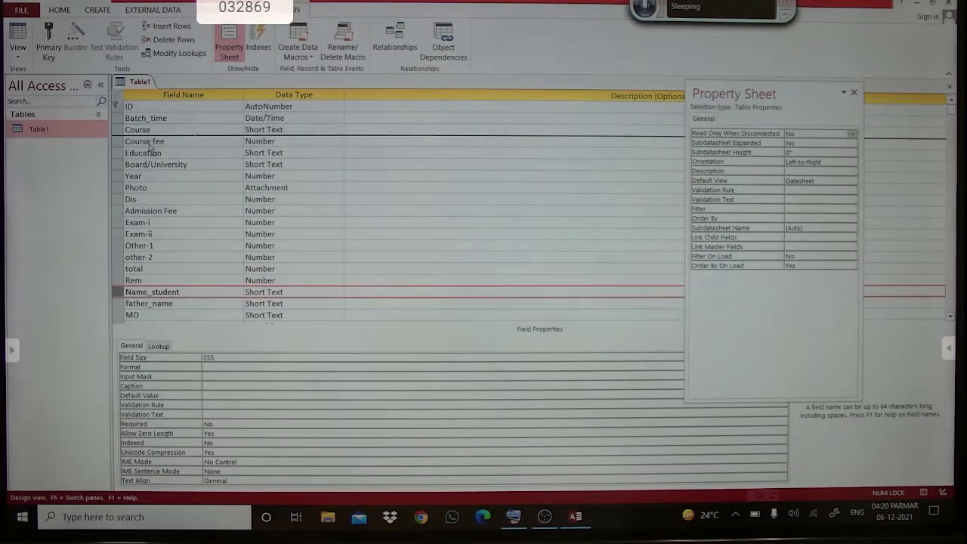
drag(150, 147, 150, 144)
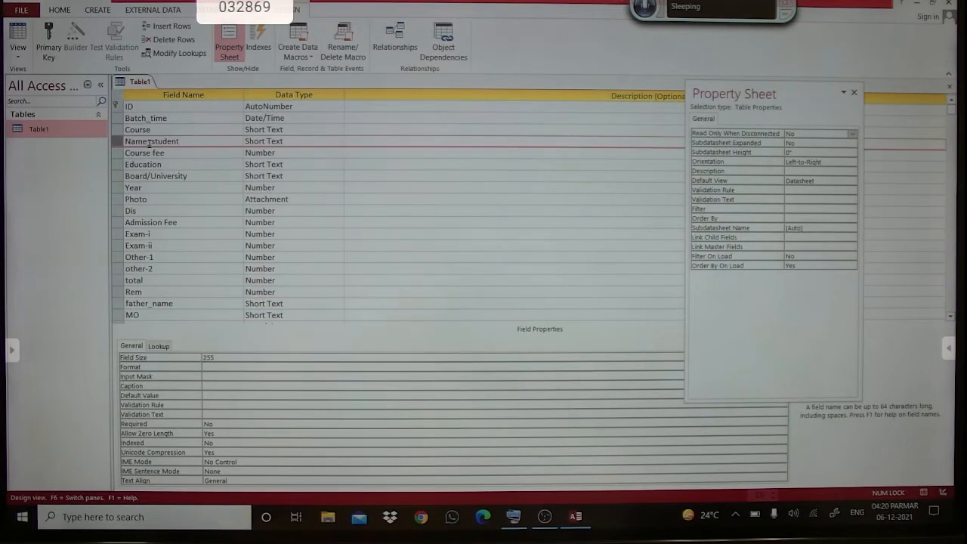
Move the father_name and MO fields up, in that order, directly below Name_student.
click(120, 305)
drag(120, 305, 128, 149)
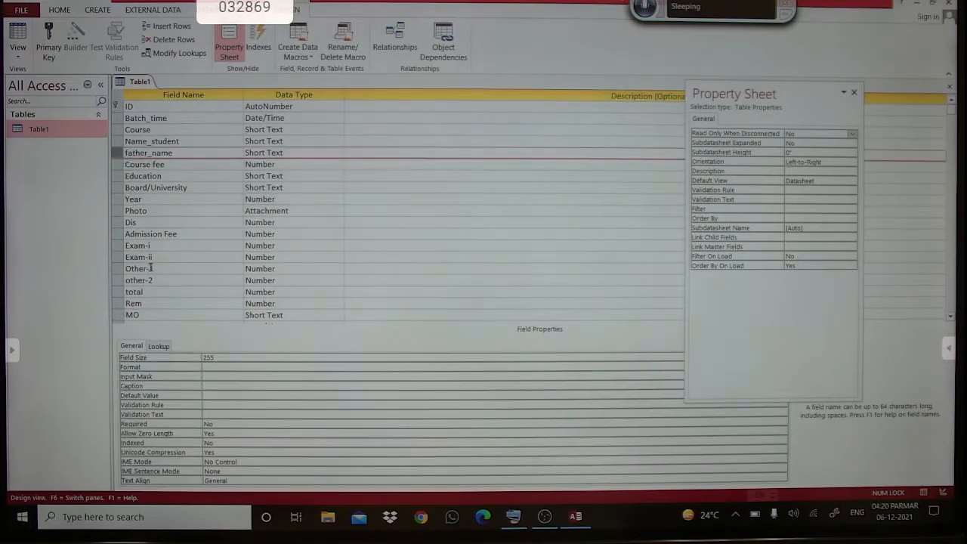
click(117, 315)
drag(117, 315, 121, 168)
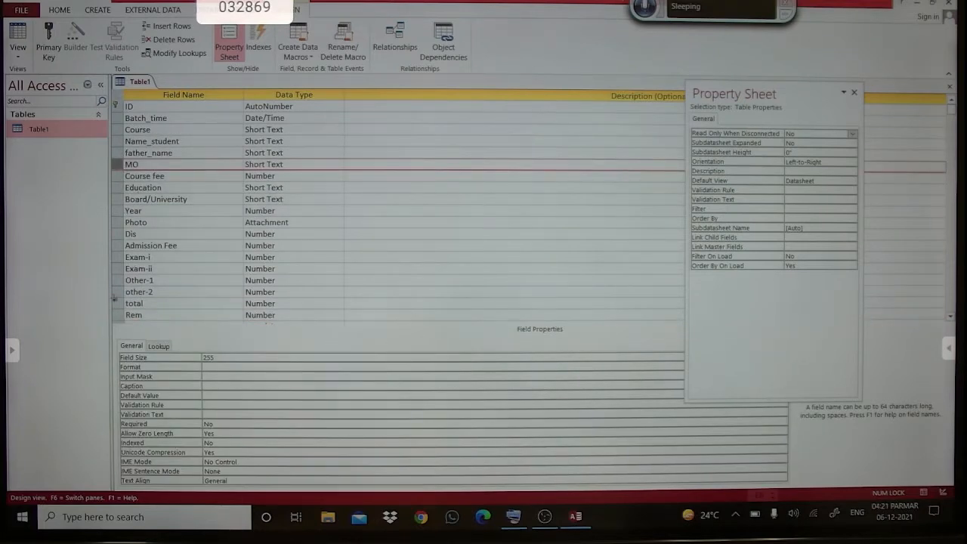
Move the DOB field up so it sits between Course fee and Education.
scroll(113, 298, down, 2)
click(118, 259)
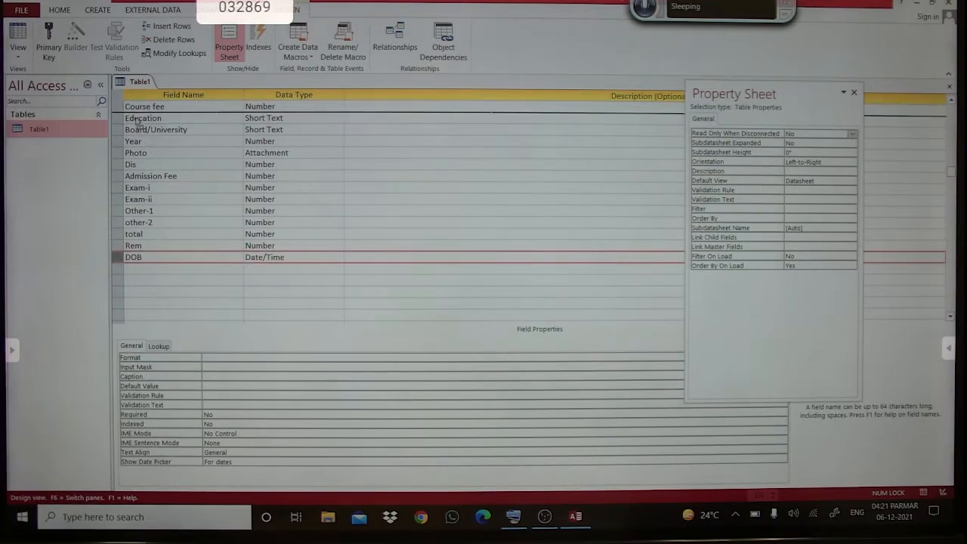
drag(136, 121, 136, 119)
scroll(202, 211, up, 2)
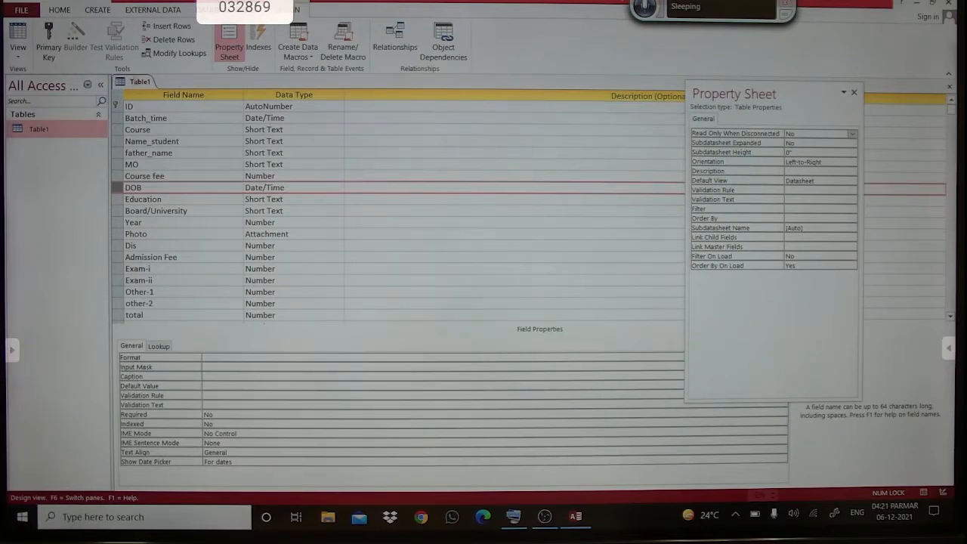
Close Table1 and create a new blank form in Design view.
right_click(130, 82)
click(161, 107)
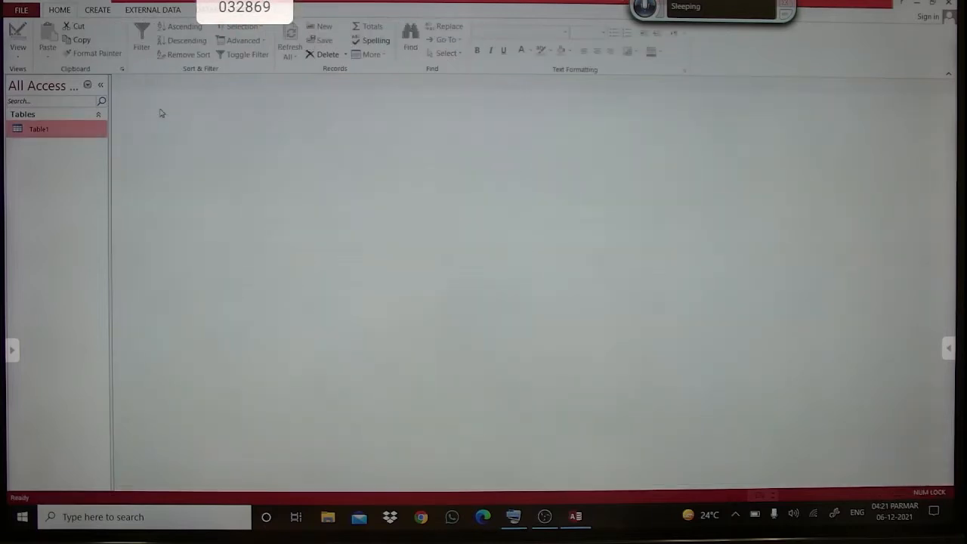
click(99, 11)
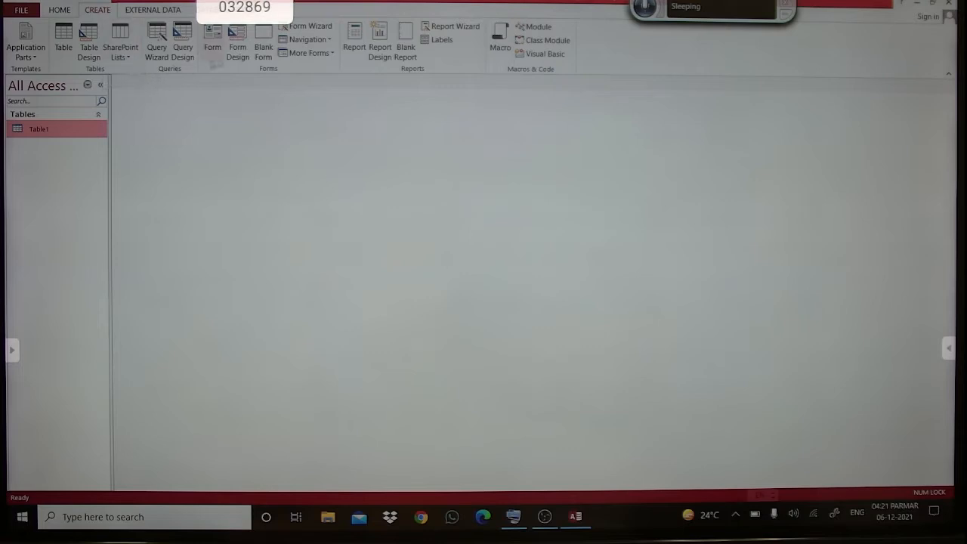
click(233, 49)
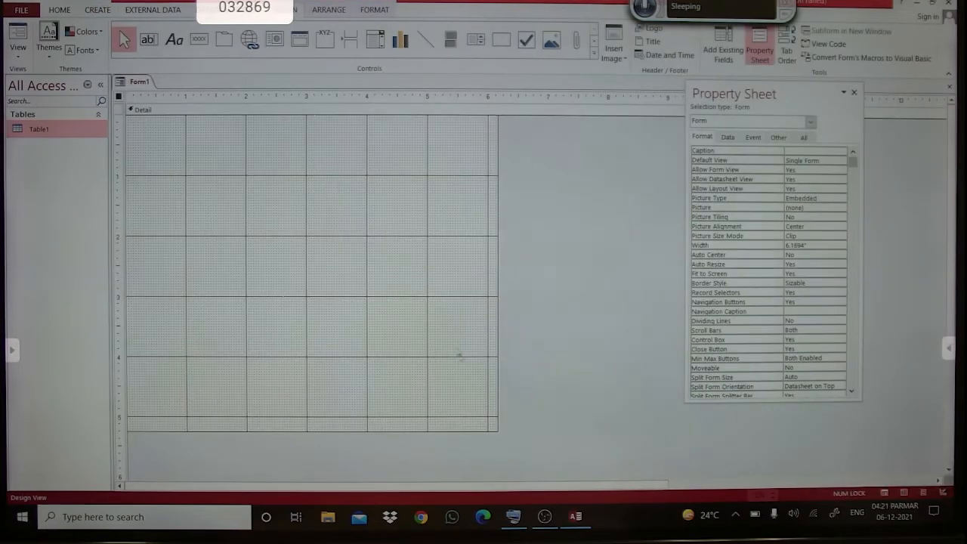
Set the Detail section's back color to the Accent 4, Lighter 40% theme color.
click(408, 313)
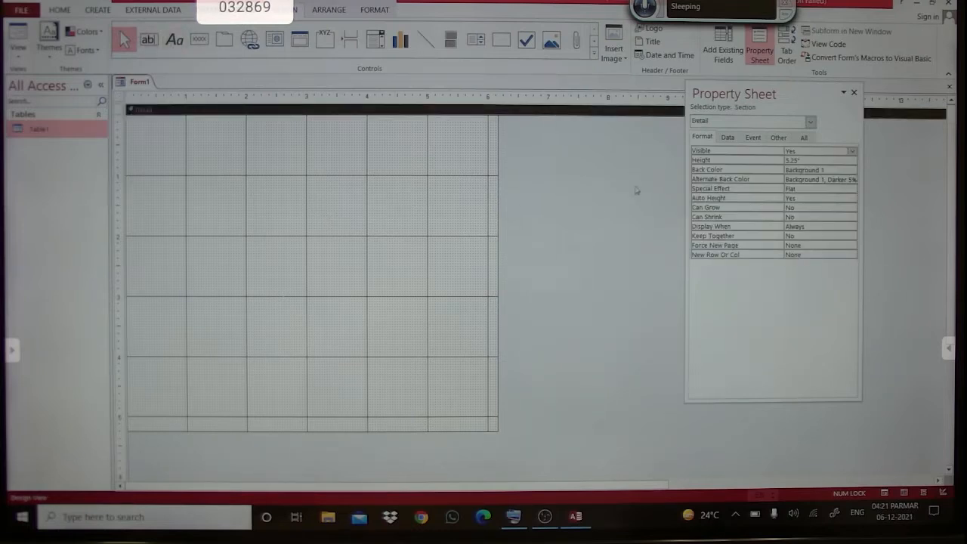
click(727, 172)
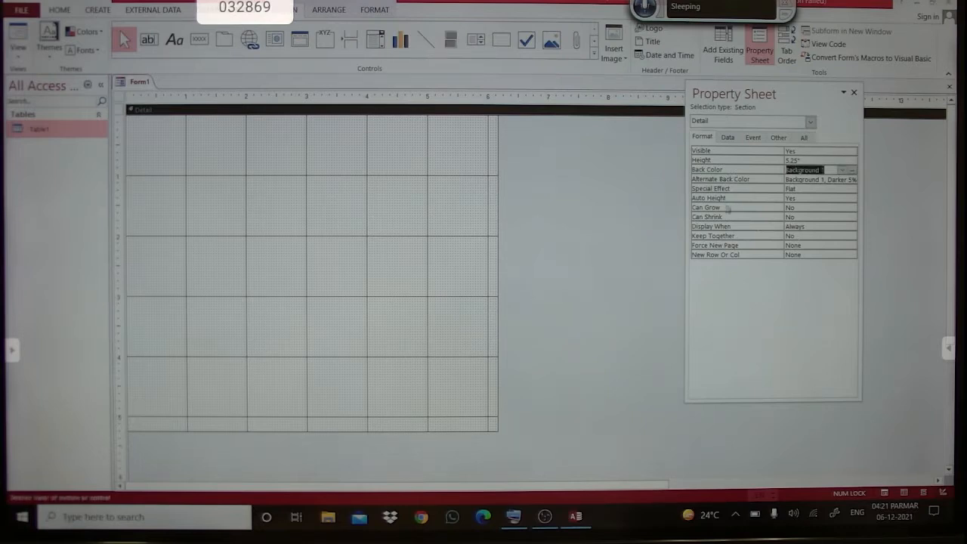
click(841, 180)
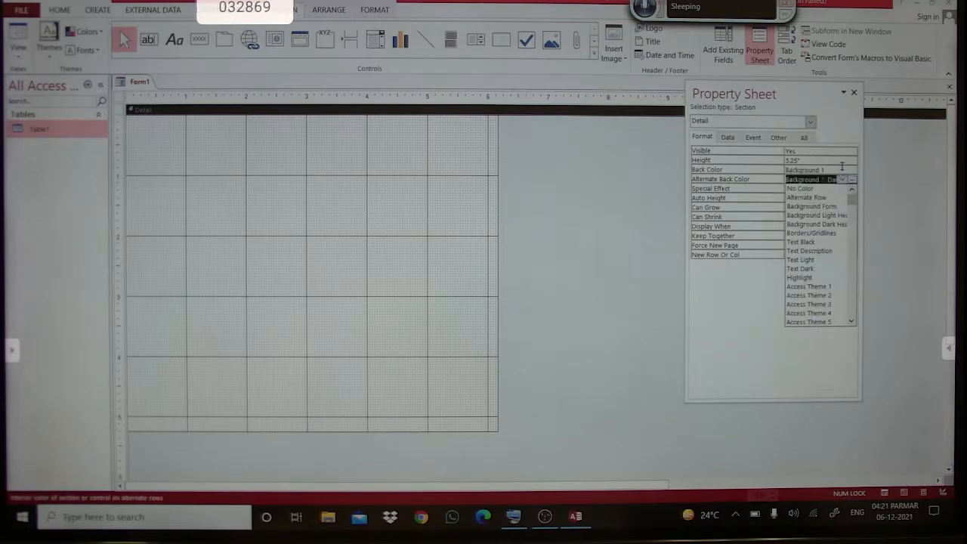
click(842, 170)
click(852, 170)
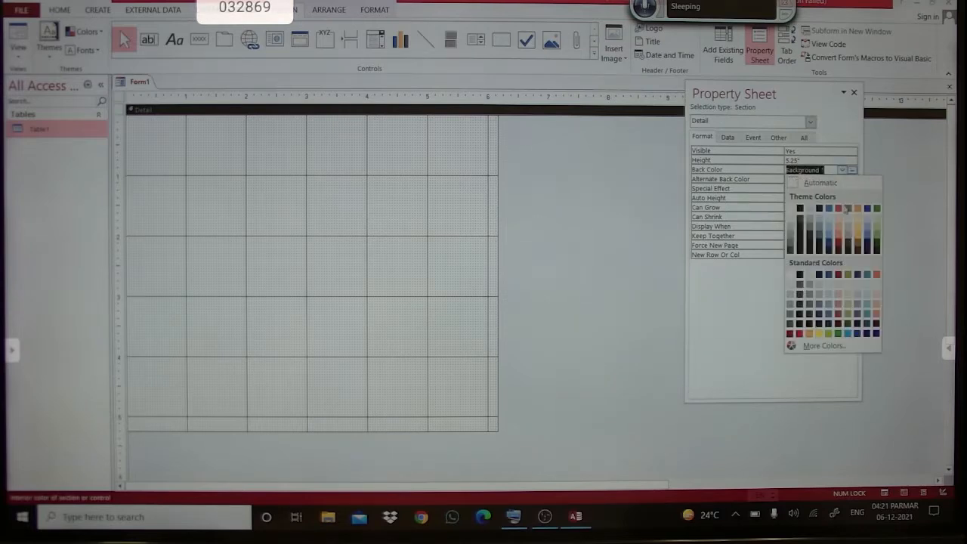
click(861, 236)
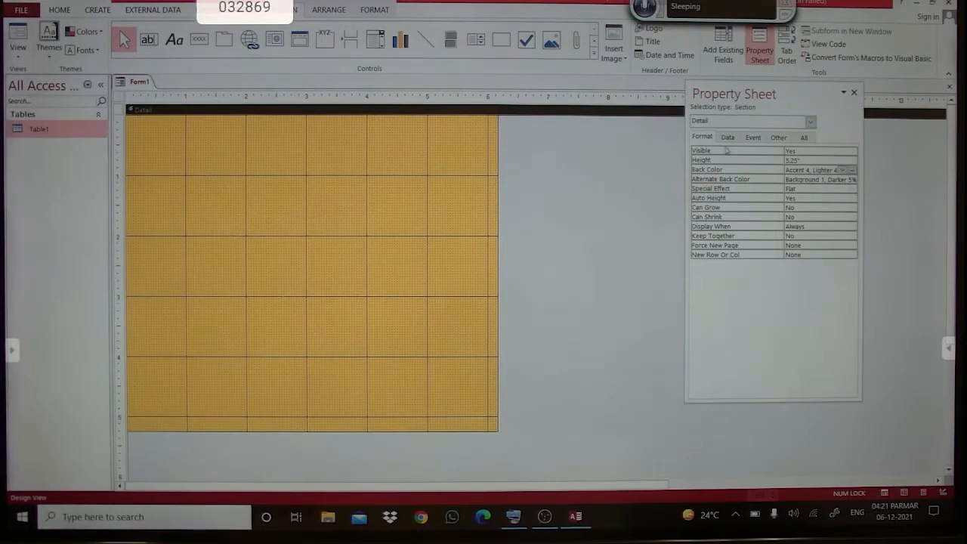
click(741, 226)
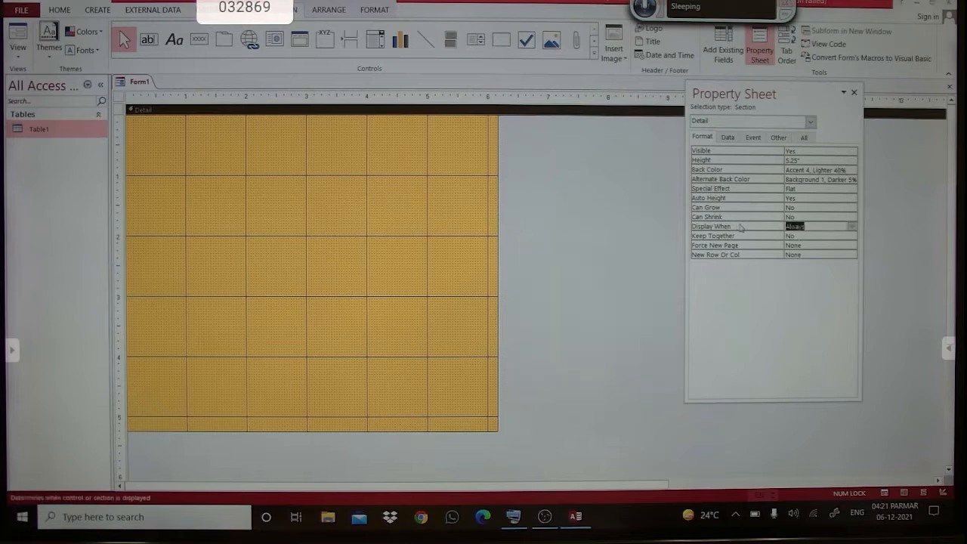
Set the form's background picture to the image 150515 from the Desktop folder.
right_click(380, 227)
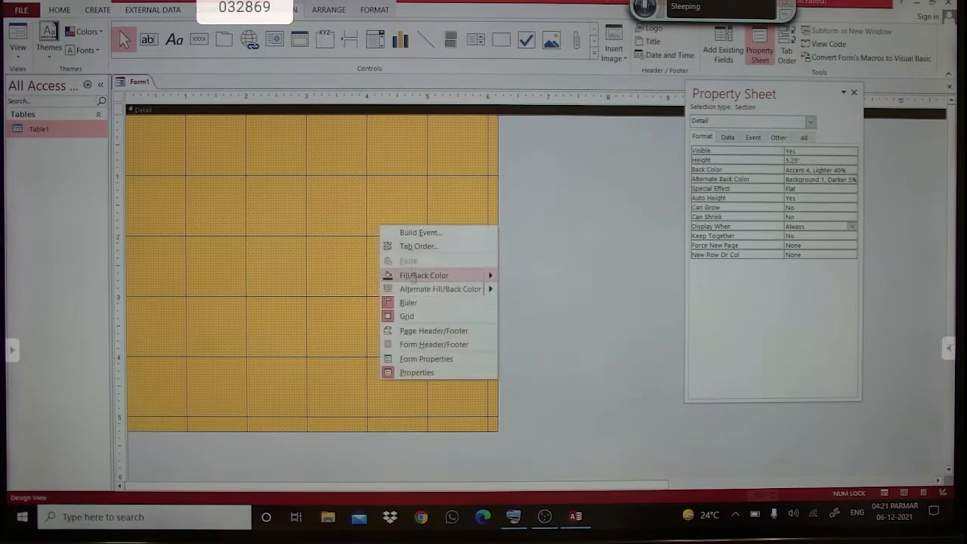
click(428, 360)
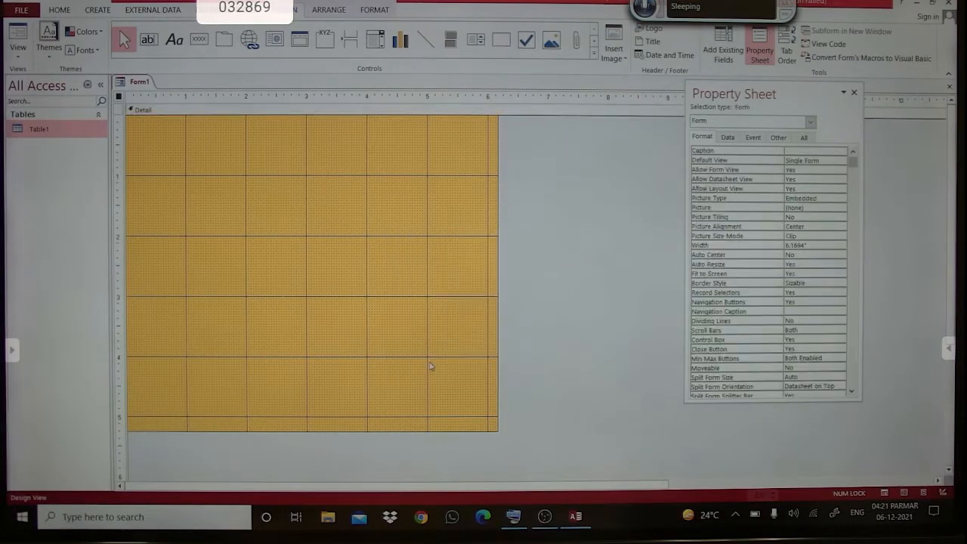
click(724, 208)
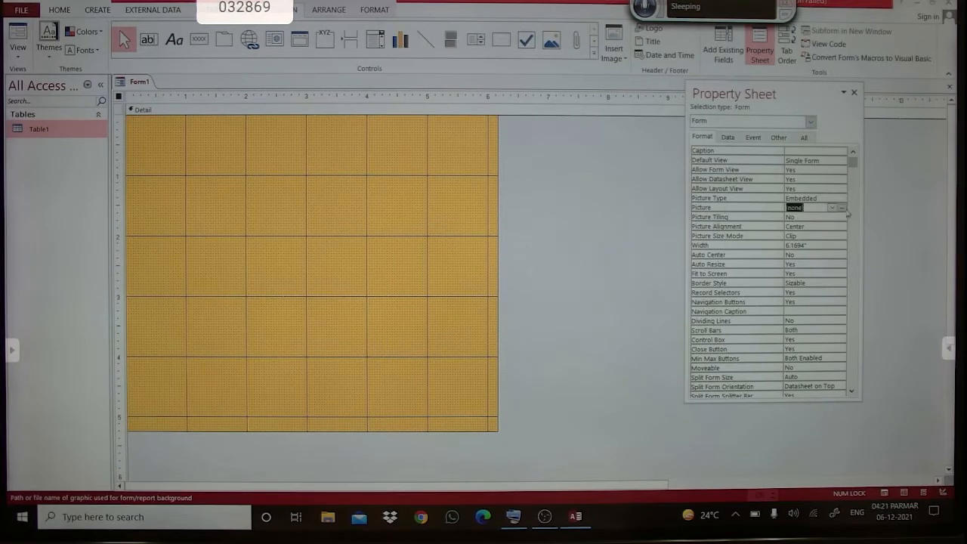
click(843, 208)
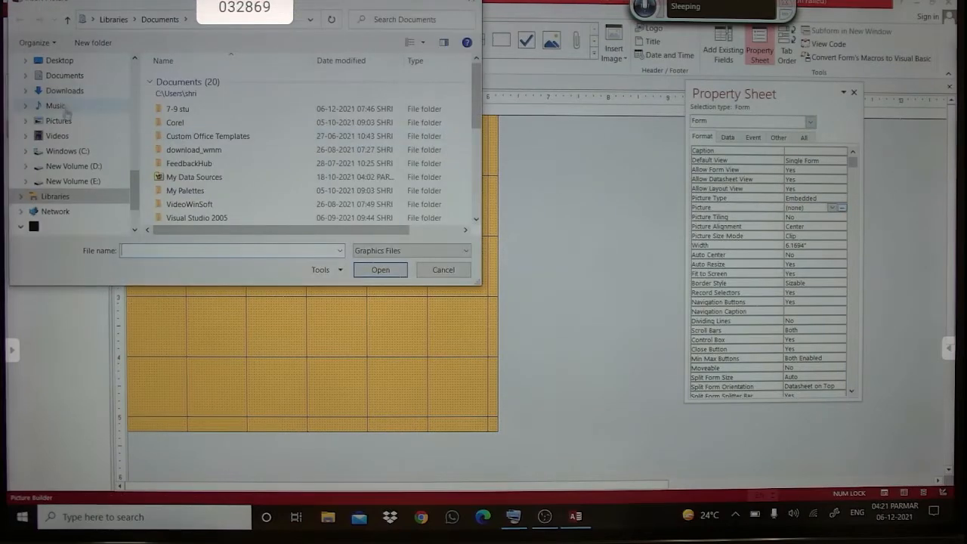
click(59, 120)
click(61, 62)
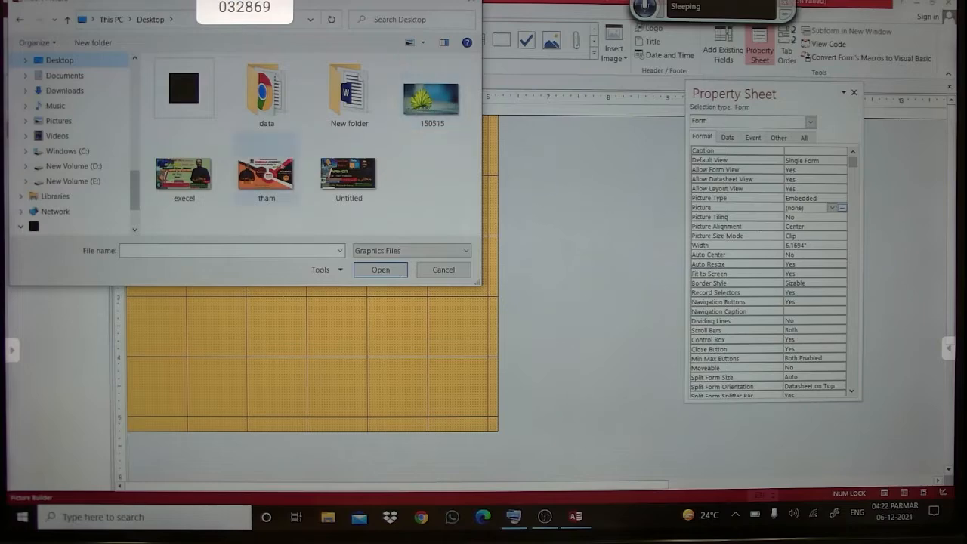
click(428, 105)
click(375, 263)
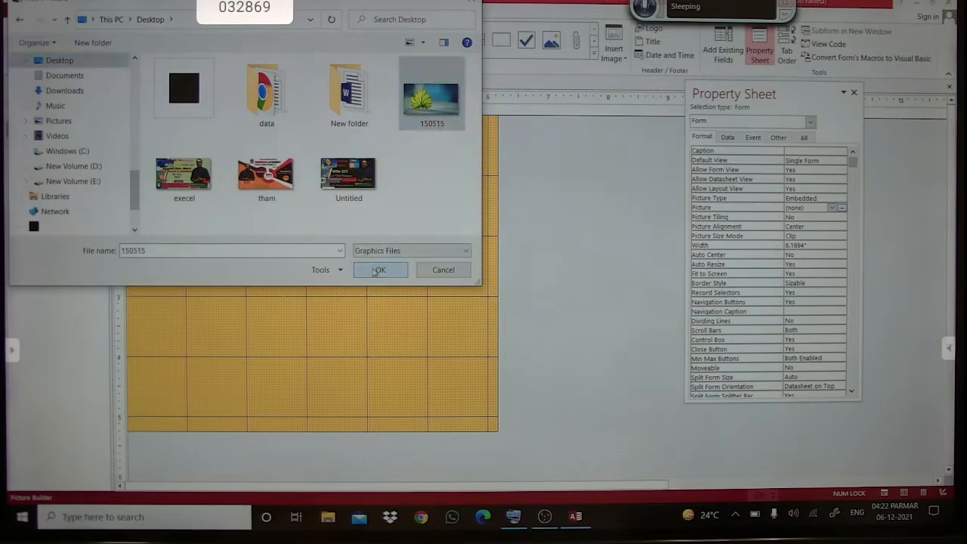
click(507, 443)
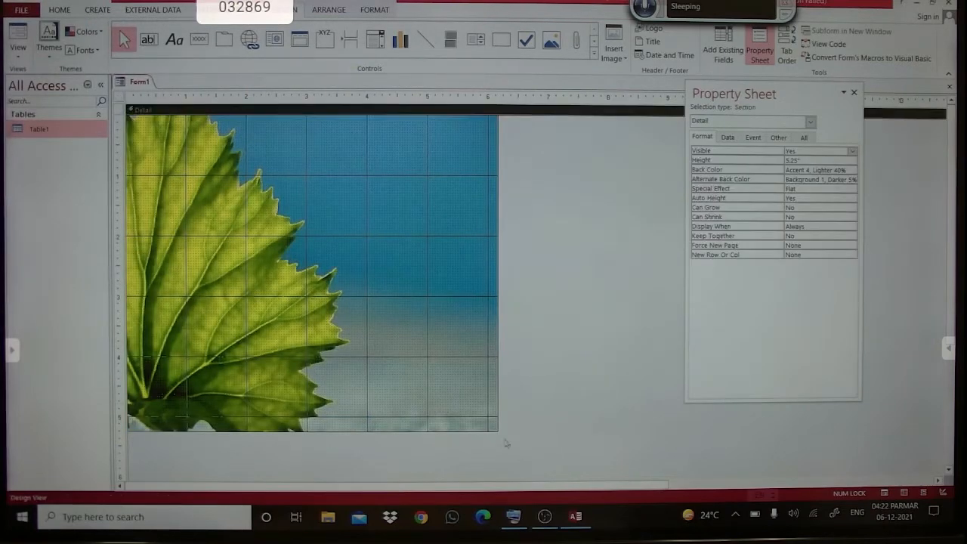
Add a label reading SHUBHAM ACADEMY near the top of the form's Detail section.
click(173, 39)
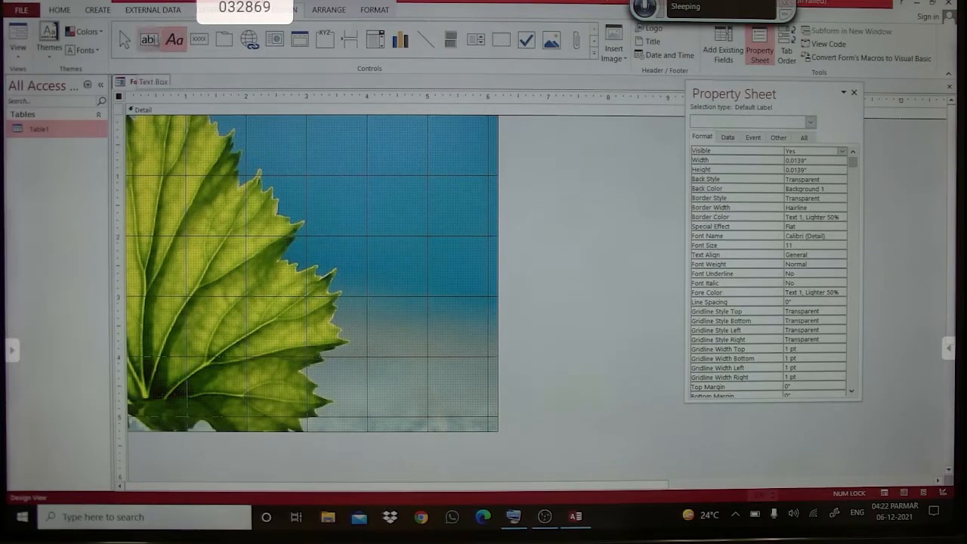
key(Escape)
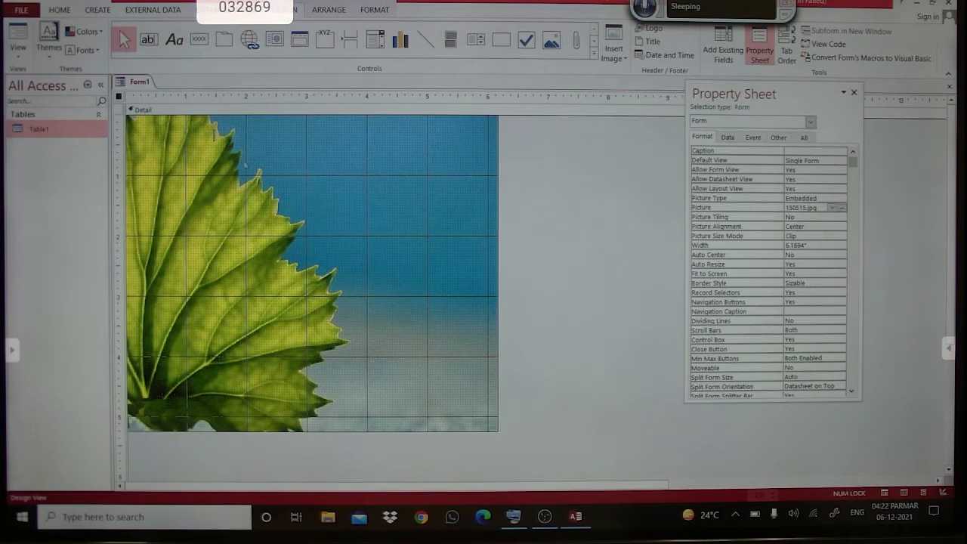
key(Caps_Lock)
text(SHUBHAM ACADEMY)
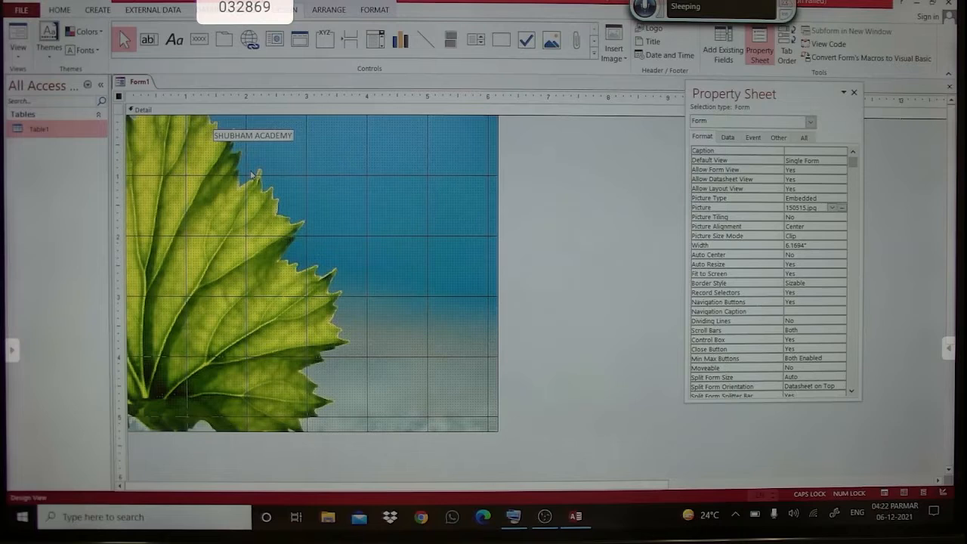
click(260, 172)
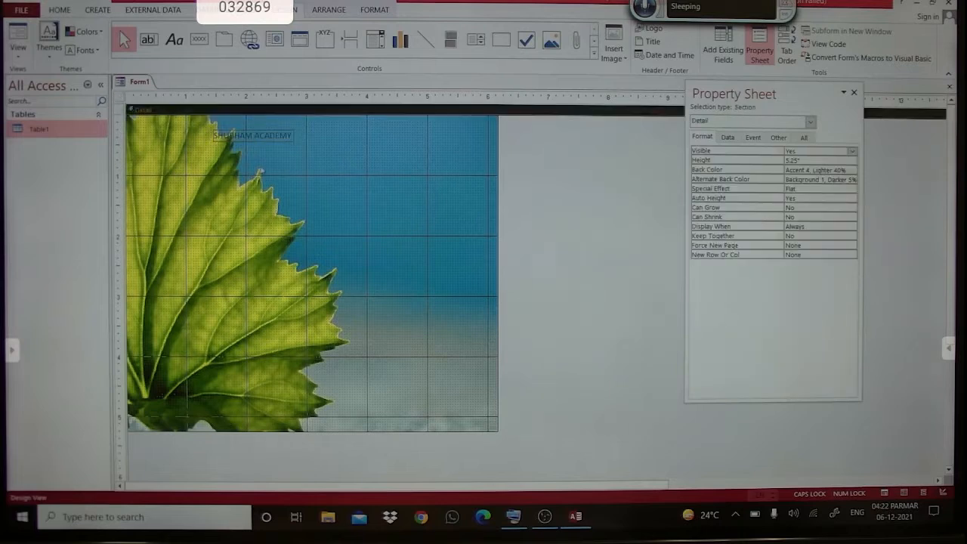
Set the SHUBHAM ACADEMY label's font size to 22, then enlarge it to about 2.96 by 0.83 inches and shift it up and left.
click(271, 136)
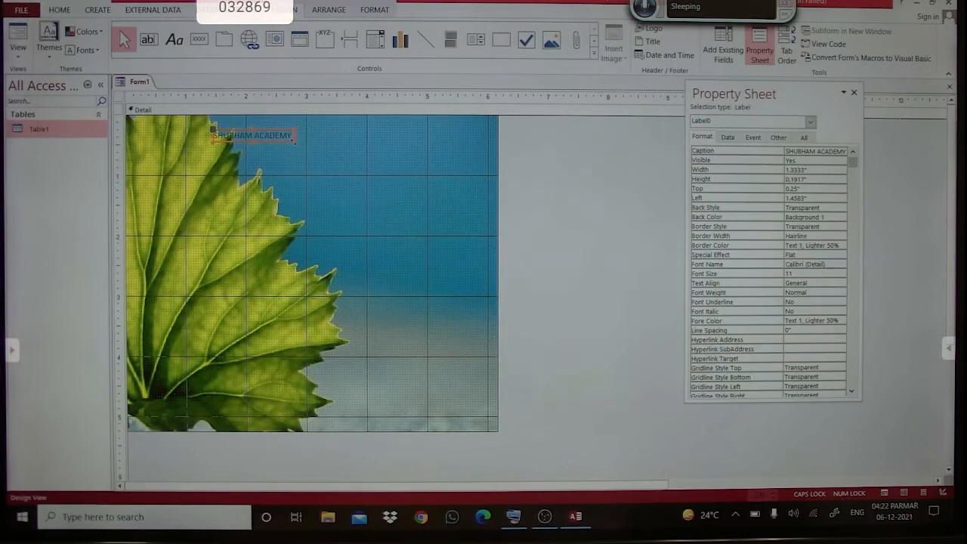
click(281, 136)
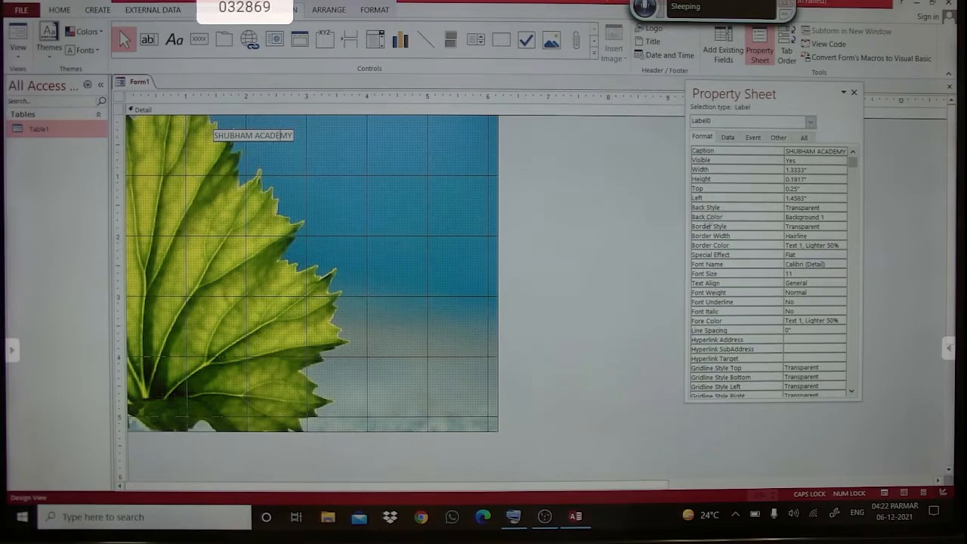
click(729, 273)
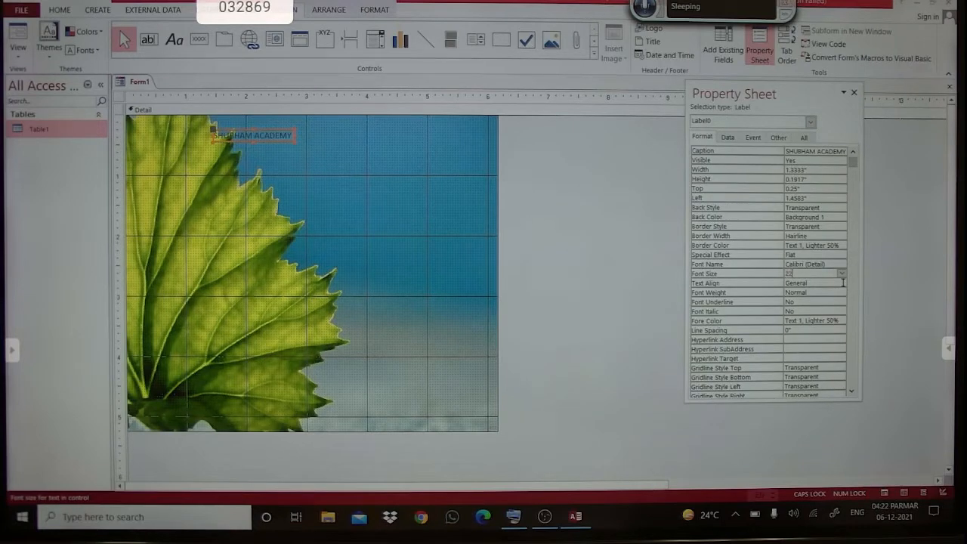
key(Return)
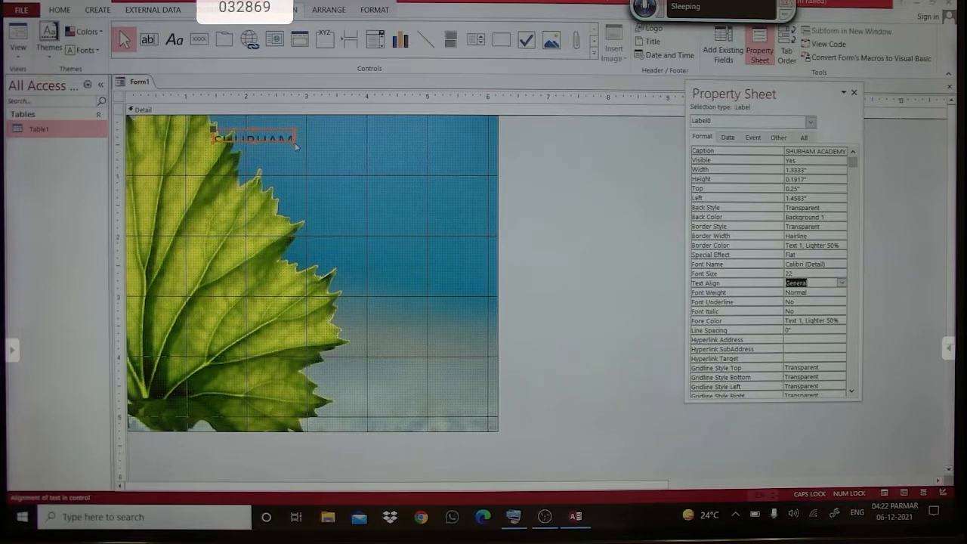
drag(296, 142, 393, 180)
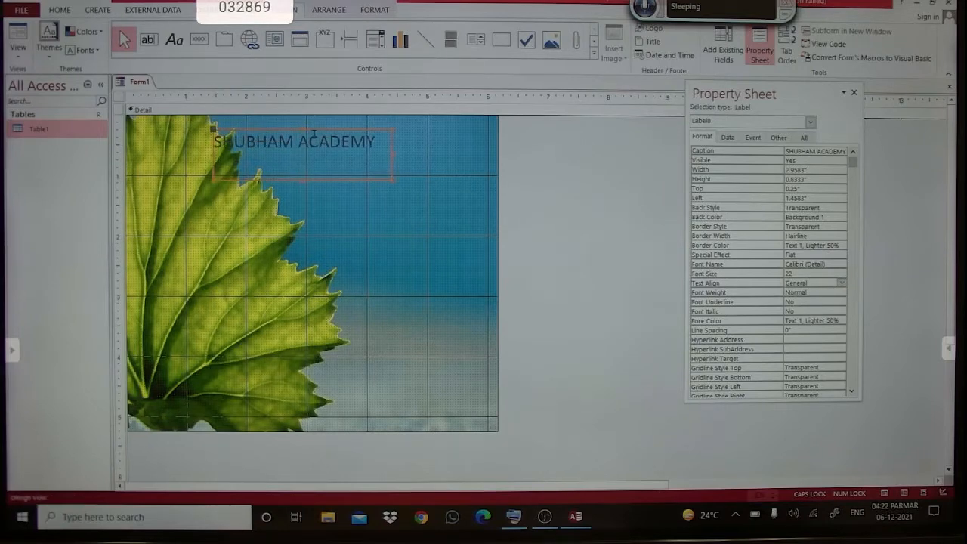
drag(316, 130, 285, 121)
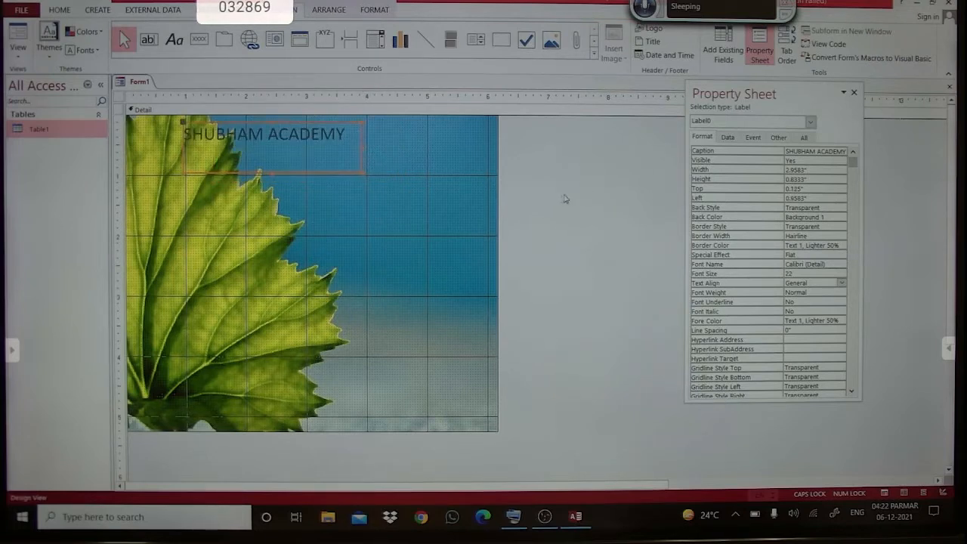
Set the SHUBHAM ACADEMY label's fore color to the standard red #ED1C24.
click(735, 219)
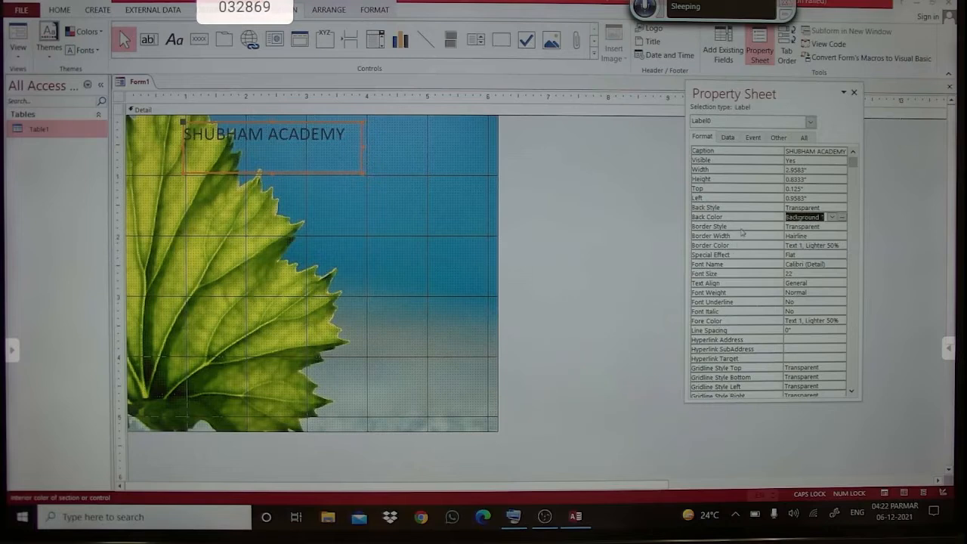
click(742, 273)
click(744, 321)
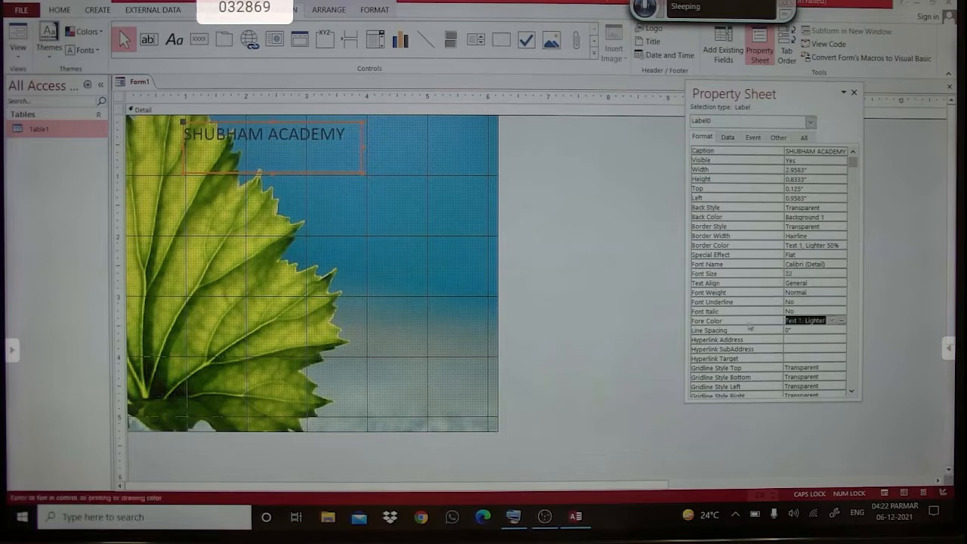
click(843, 320)
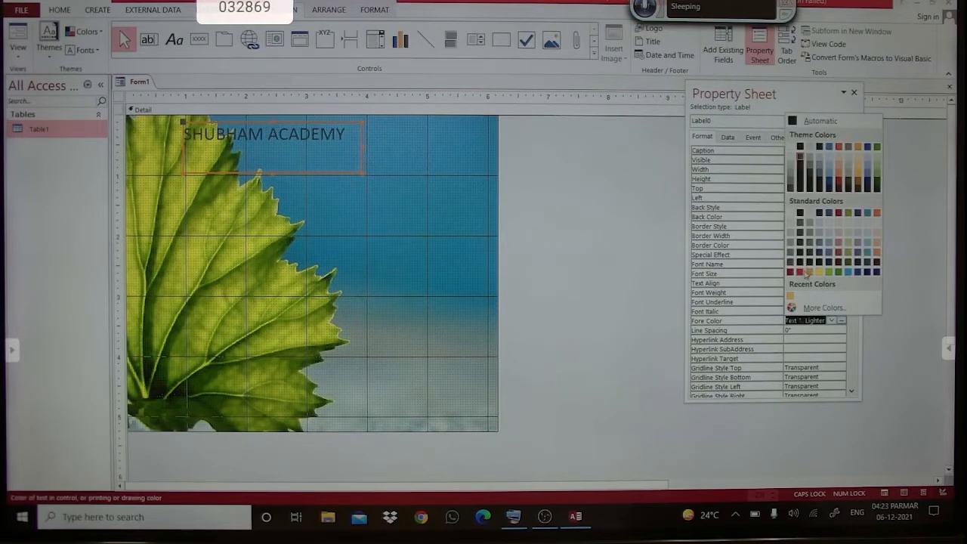
click(809, 273)
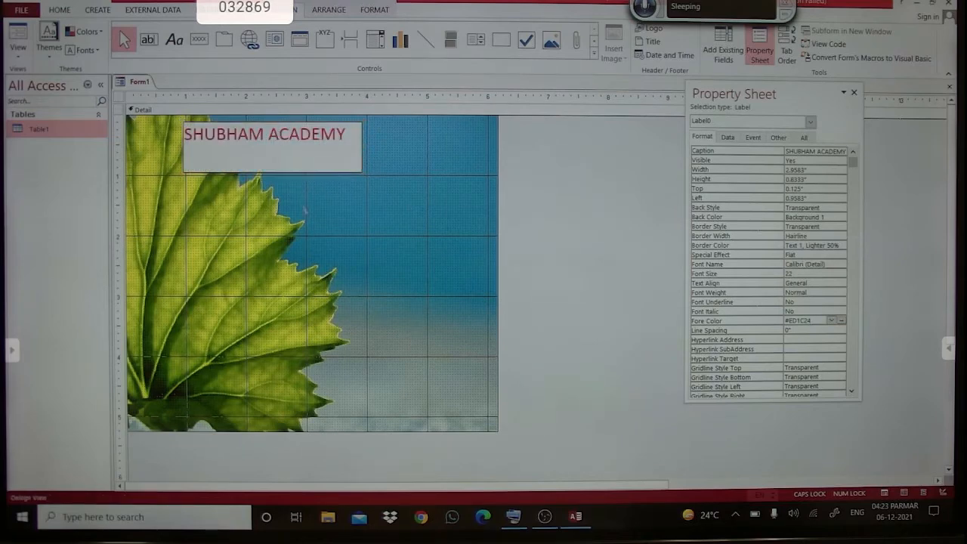
Shorten the SHUBHAM ACADEMY label to about 0.42 inches high and move it to about 0.25" from the top and 1.375" from the left.
click(308, 226)
click(313, 143)
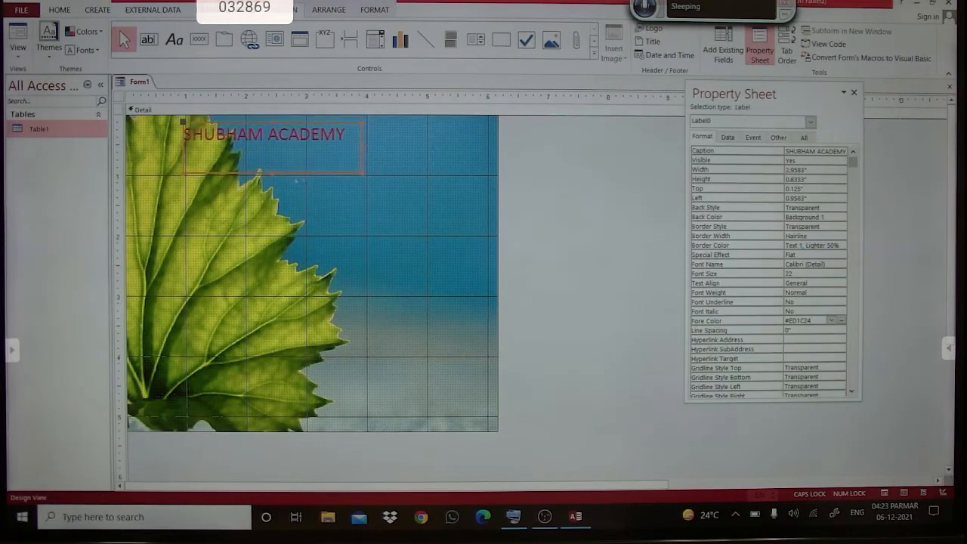
drag(272, 172, 308, 160)
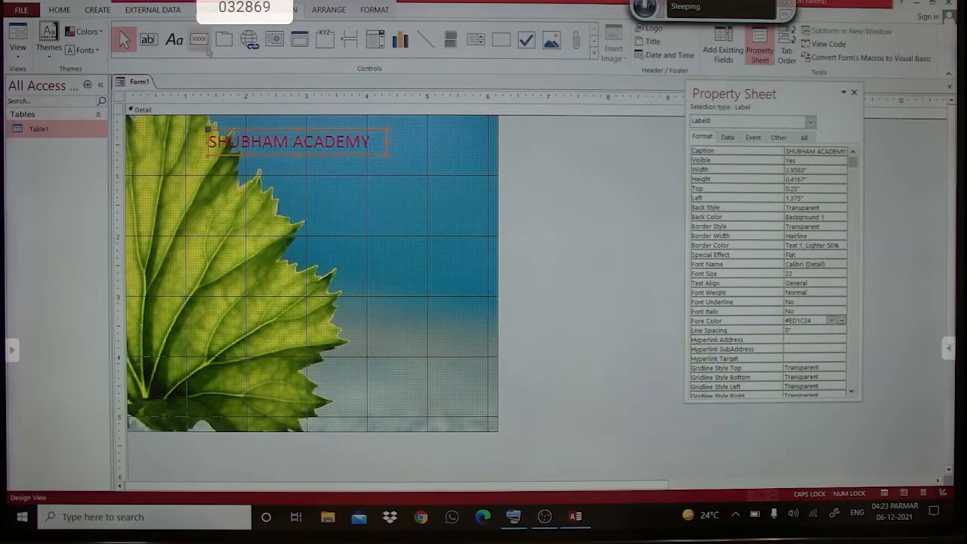
Add a second label reading ADMISSION below the SHUBHAM ACADEMY title.
click(173, 39)
key(Escape)
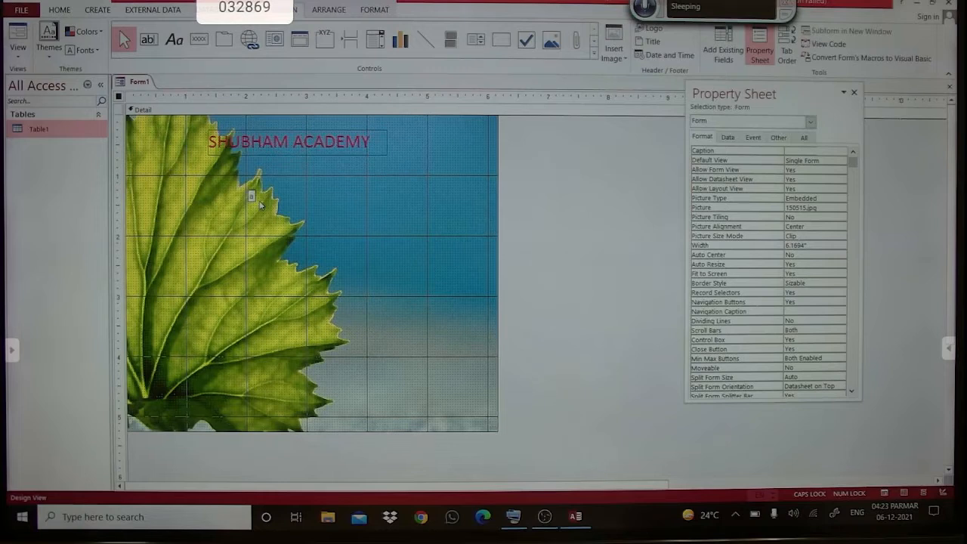
text(MISSION)
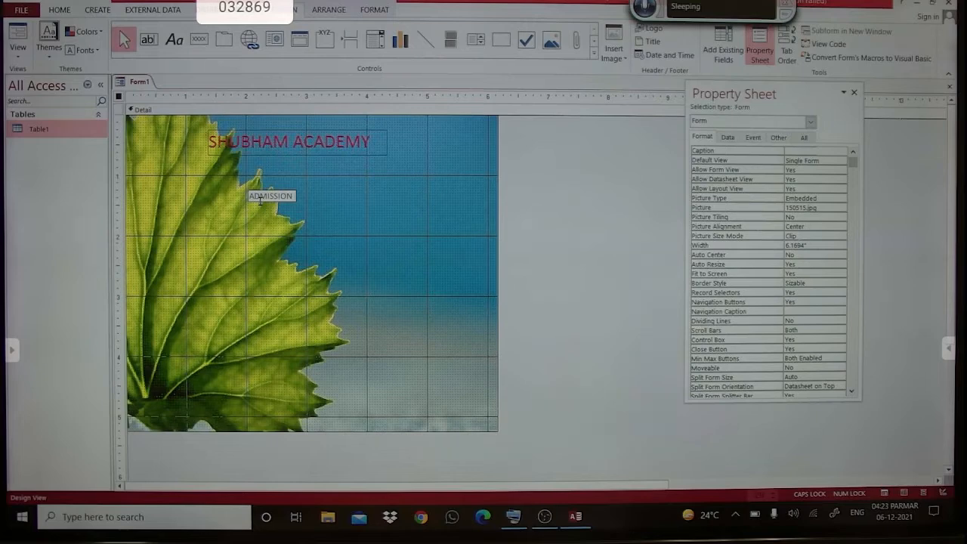
click(287, 231)
Move the ADMISSION label up so it sits directly beneath the SHUBHAM ACADEMY title.
click(287, 199)
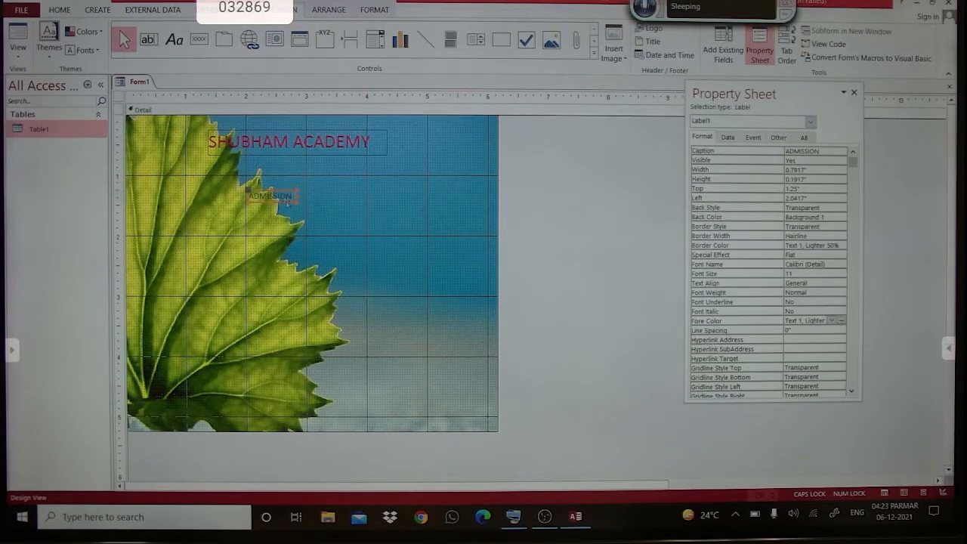
click(287, 198)
click(289, 203)
drag(289, 202, 295, 170)
click(290, 198)
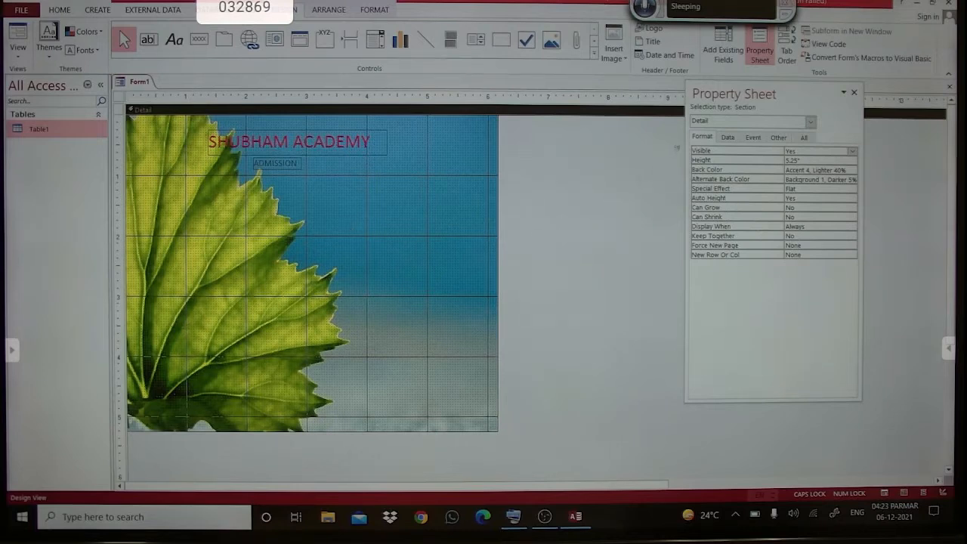
List the fields of Table1 for the form and add the ID field below the titles, about 1 inch down.
click(724, 58)
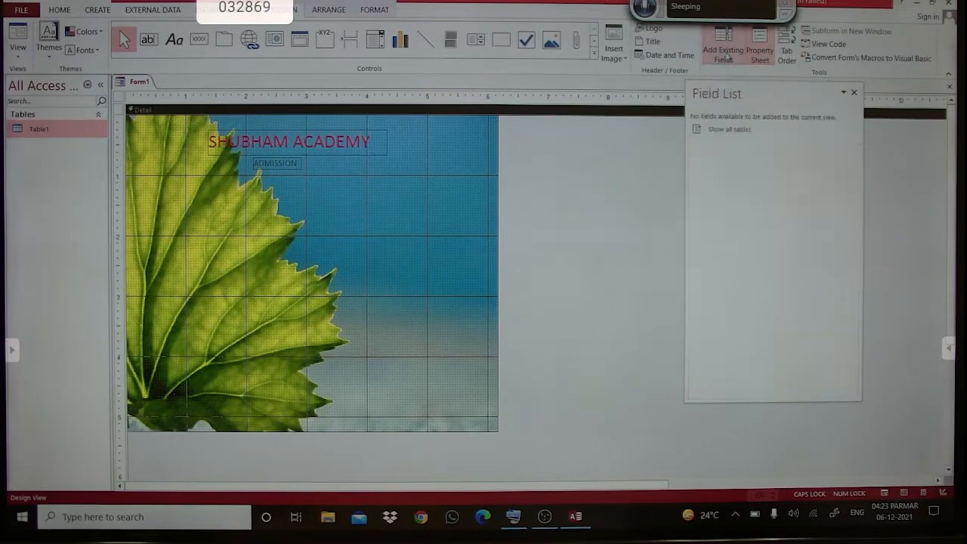
click(712, 131)
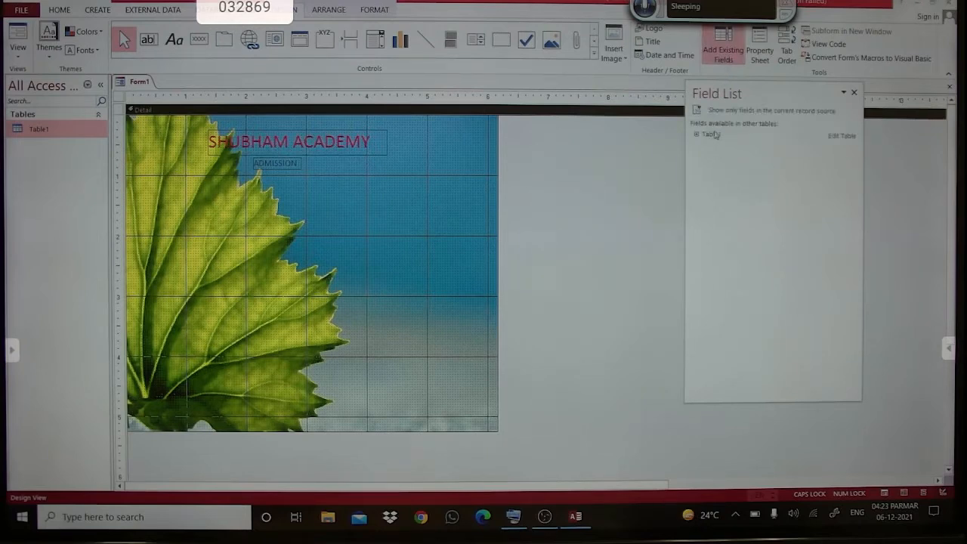
click(715, 136)
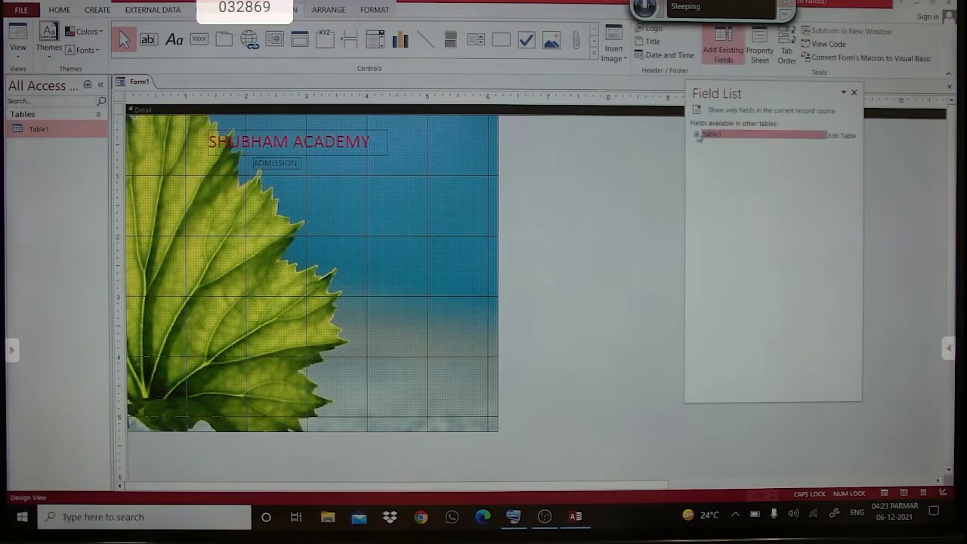
click(697, 134)
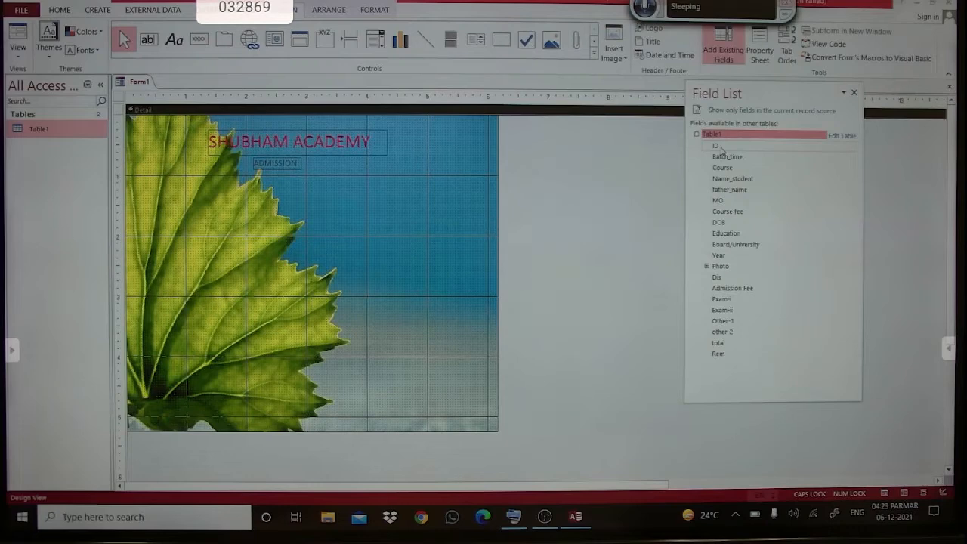
drag(721, 147, 194, 186)
click(189, 184)
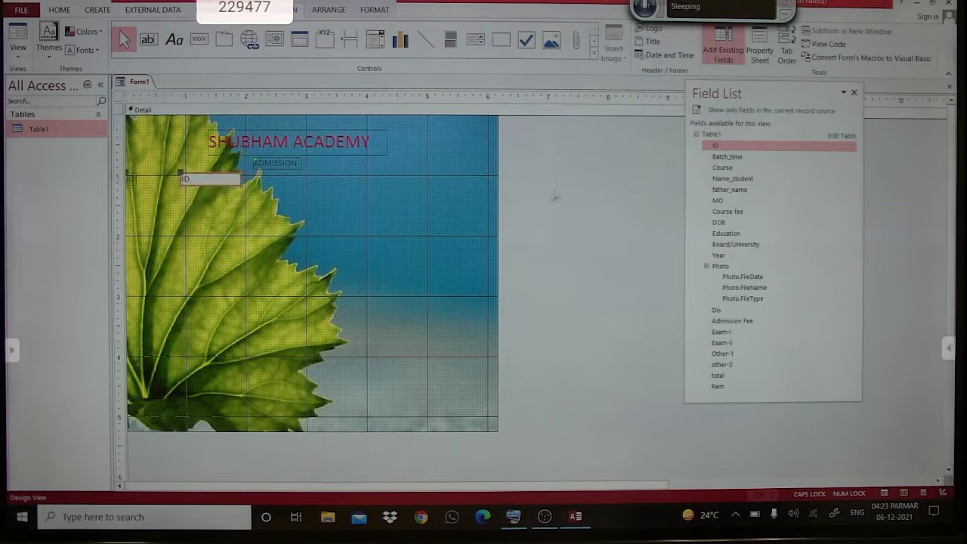
Add the Batch_time field beside the ID field and widen its text box leftward toward its label.
drag(722, 158, 293, 189)
click(271, 185)
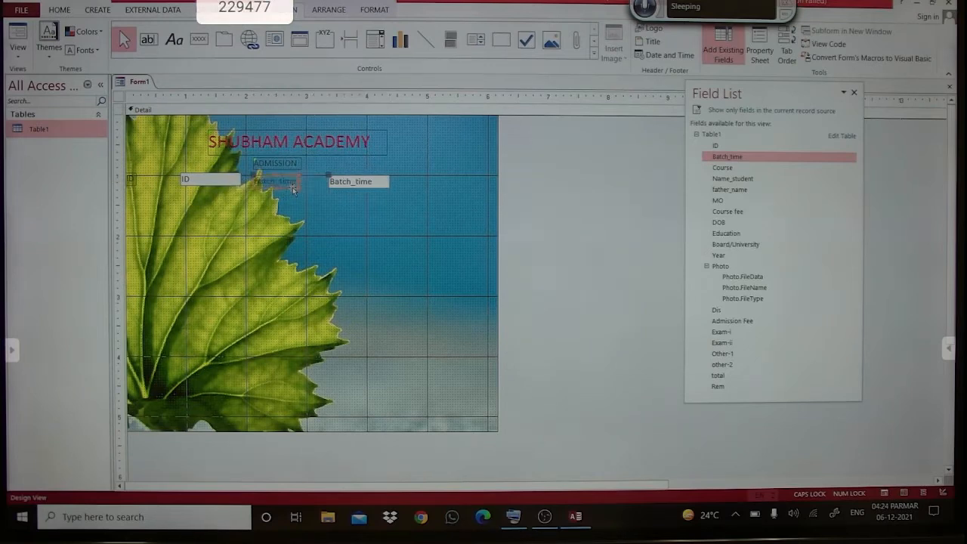
click(351, 184)
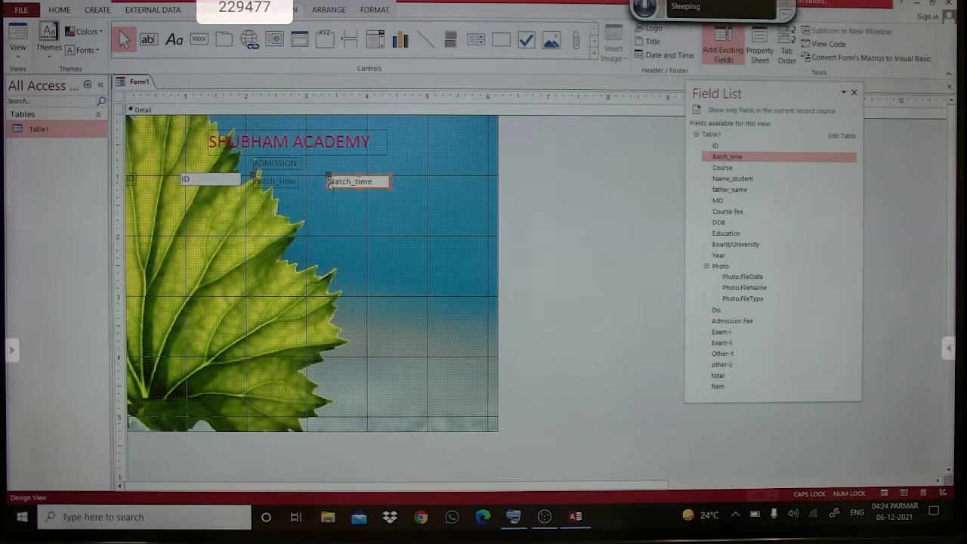
drag(330, 186, 306, 186)
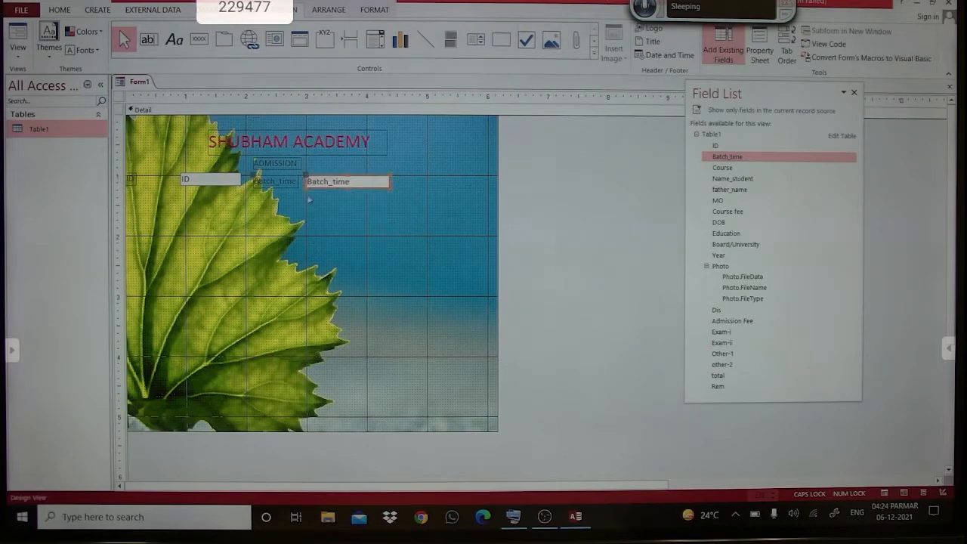
Level the ID field with the Batch_time row and add the Course field directly below ID.
click(220, 181)
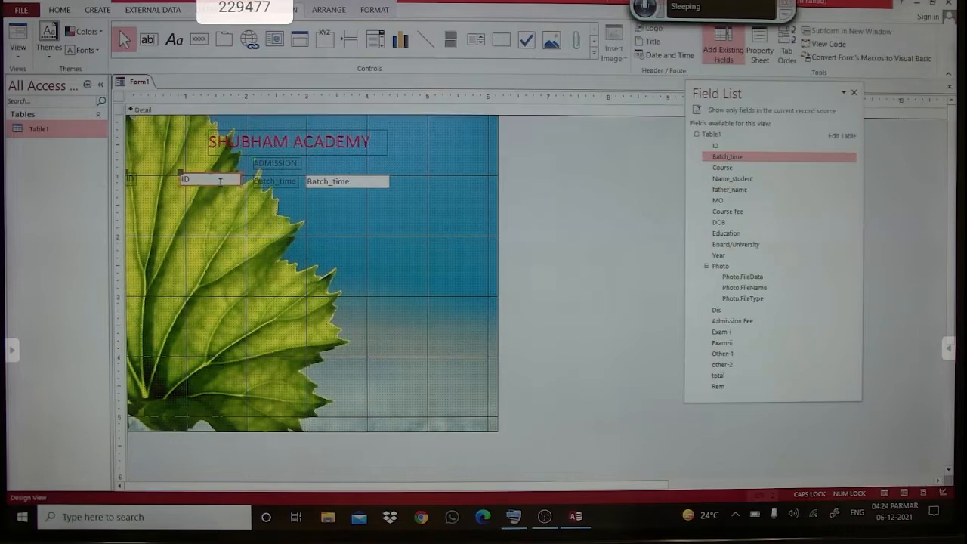
drag(220, 181, 222, 186)
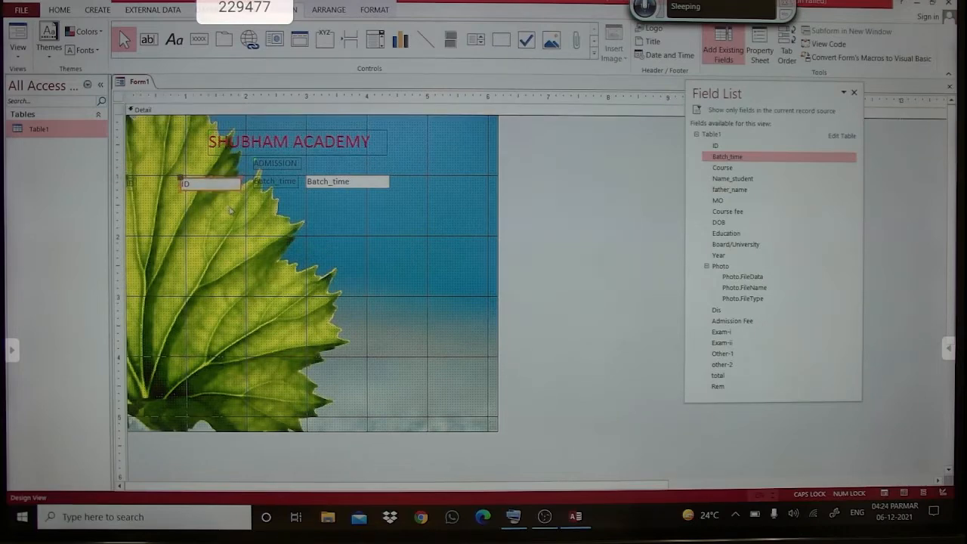
key(Up)
key(Up)
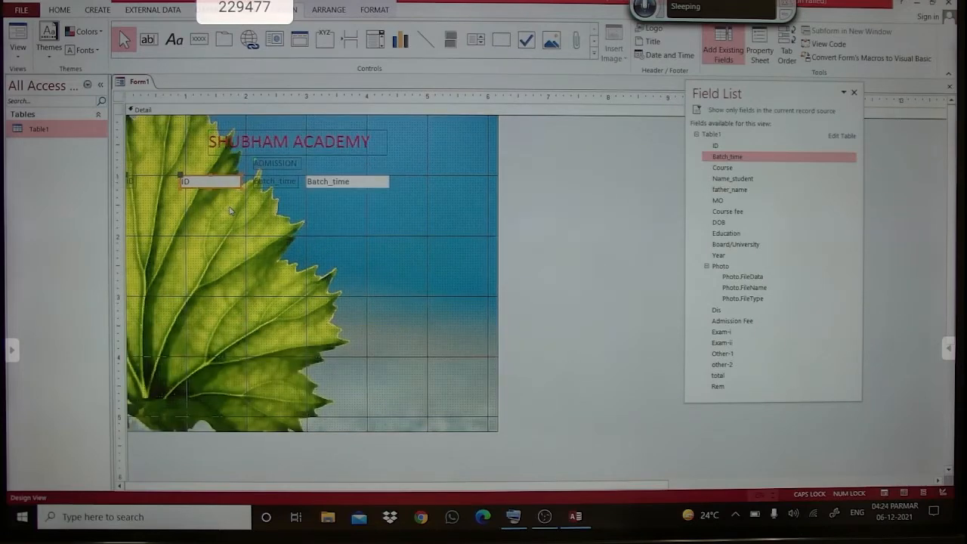
click(718, 171)
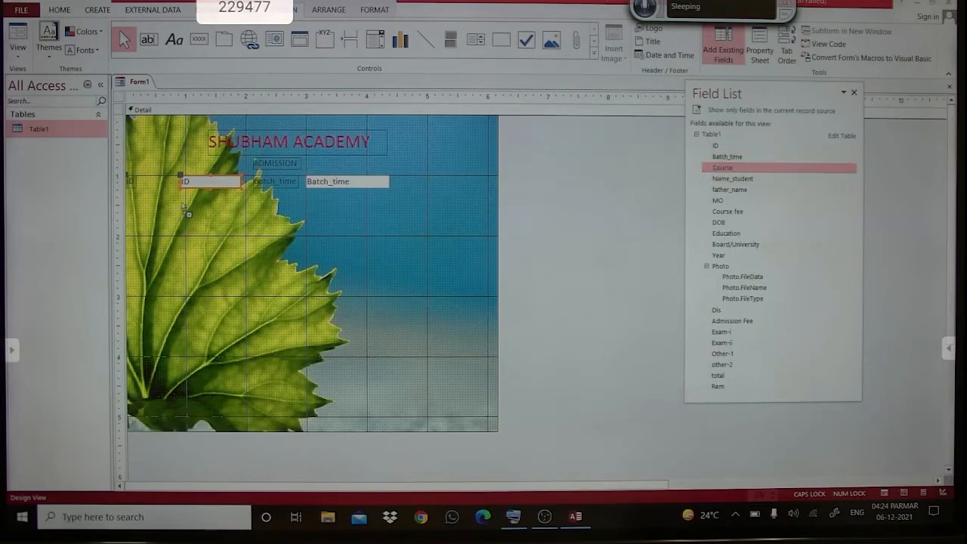
drag(182, 189, 184, 200)
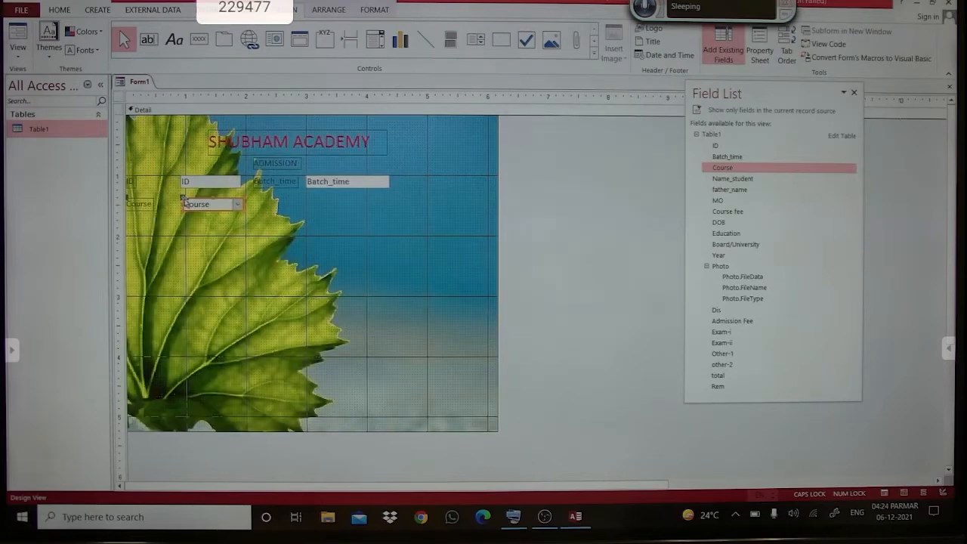
Add the Name_student field beside Course and nudge it up to just below Batch_time.
drag(727, 179, 382, 246)
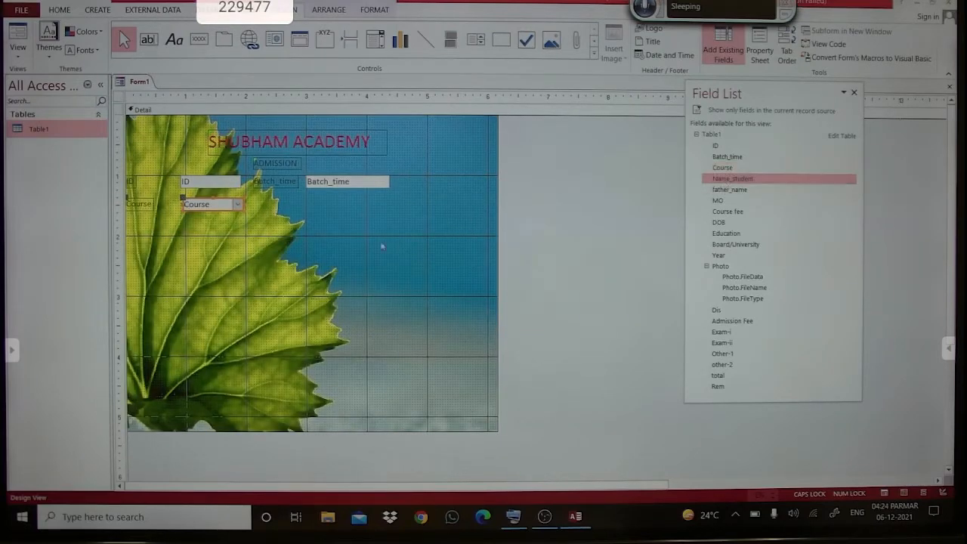
click(323, 215)
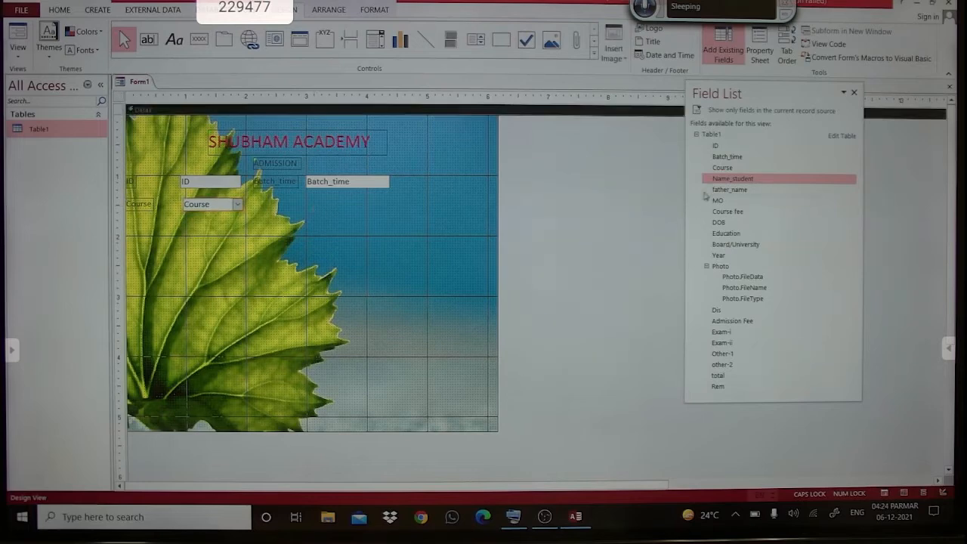
drag(713, 180, 340, 216)
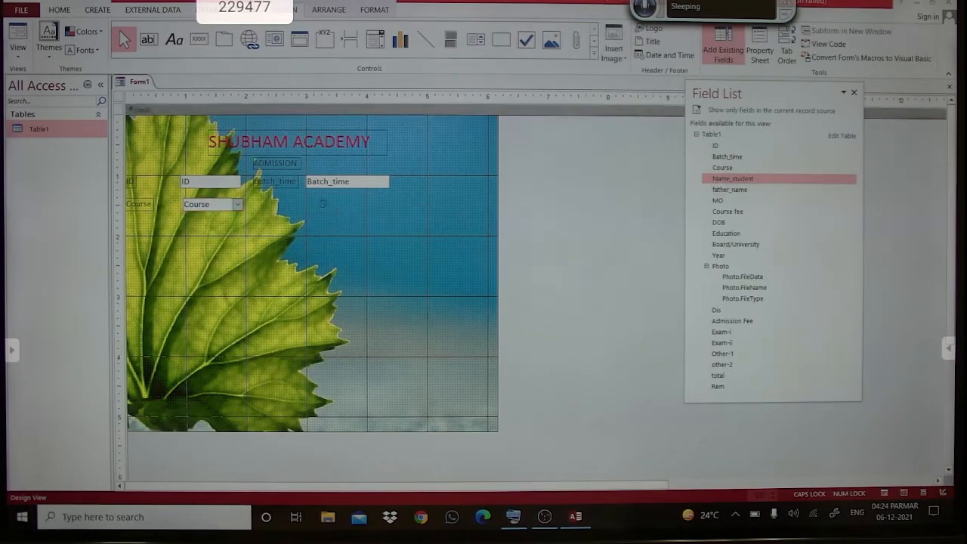
key(Up)
key(Up)
key(Up)
key(Up)
key(Up)
key(Up)
key(Up)
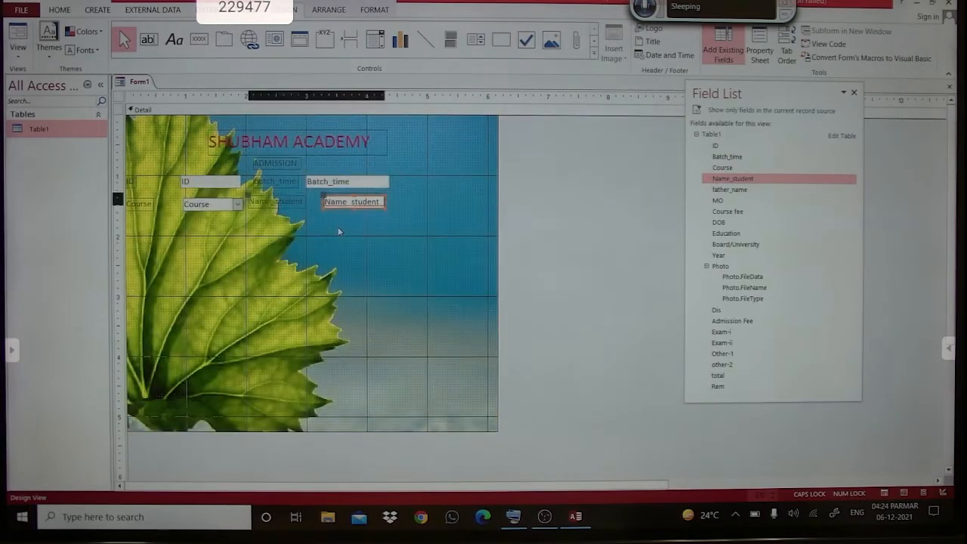
click(338, 226)
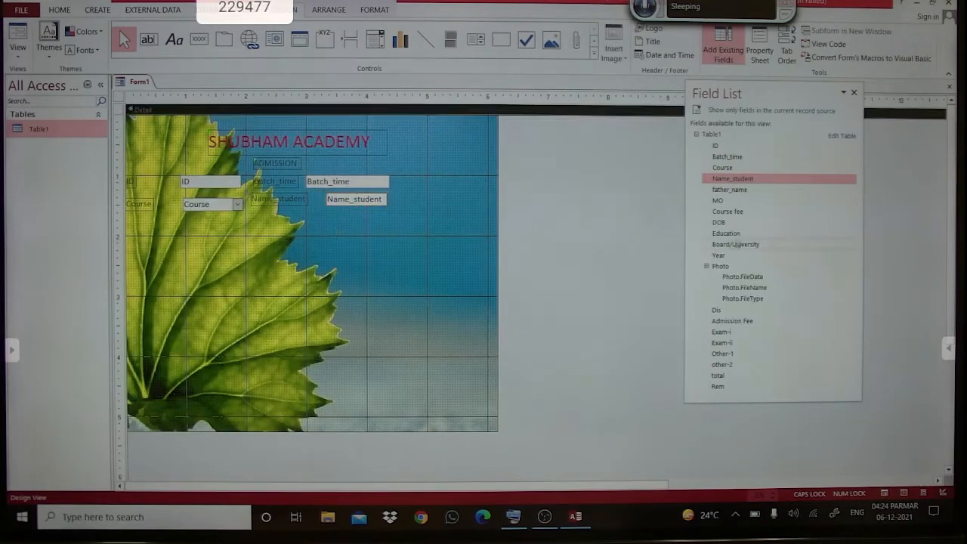
Add the father_name field and place it below Name_student, about 2 inches down the form.
drag(722, 191, 320, 224)
drag(275, 258, 211, 238)
click(351, 204)
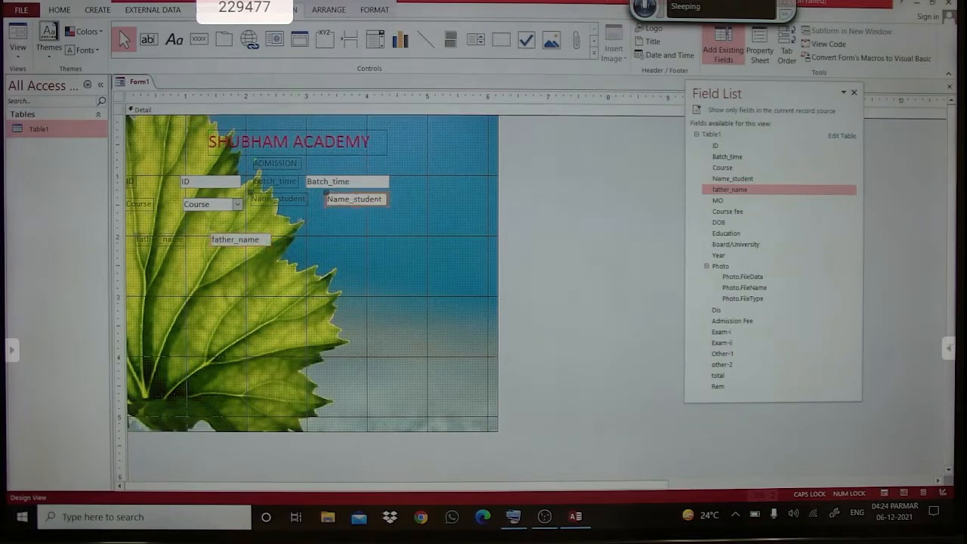
click(262, 244)
drag(263, 248, 368, 243)
Move the Name_student field below Course, to the left of father_name, and adjust both ends of its text box.
click(369, 205)
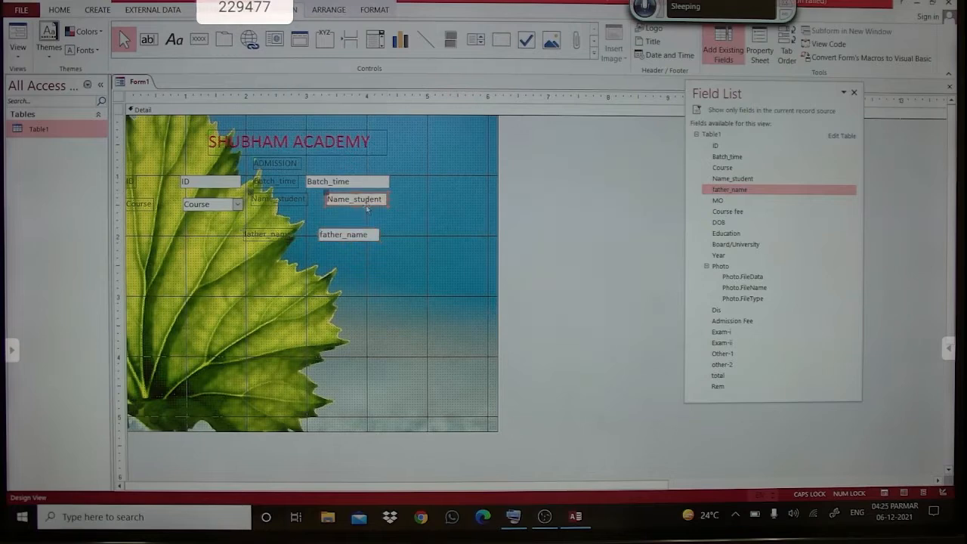
drag(368, 210, 242, 249)
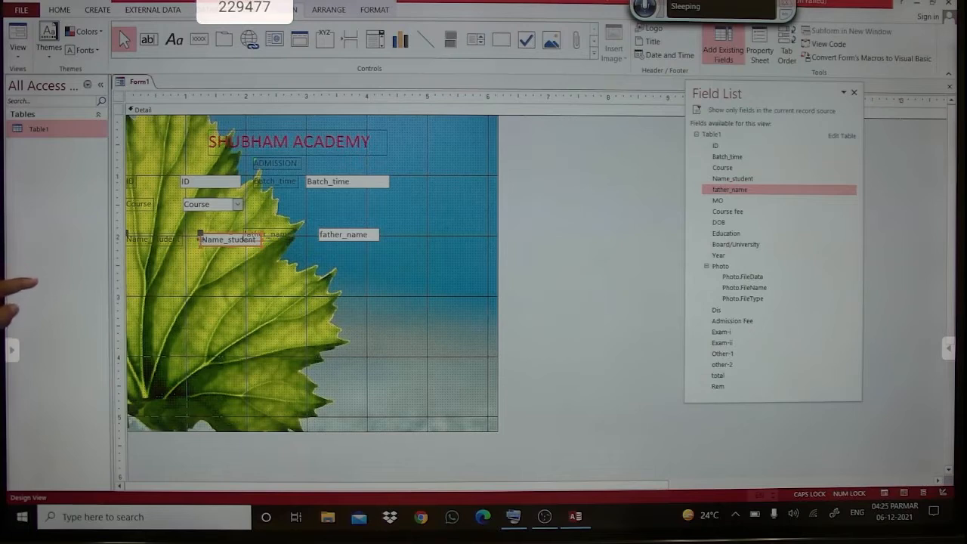
drag(200, 240, 188, 239)
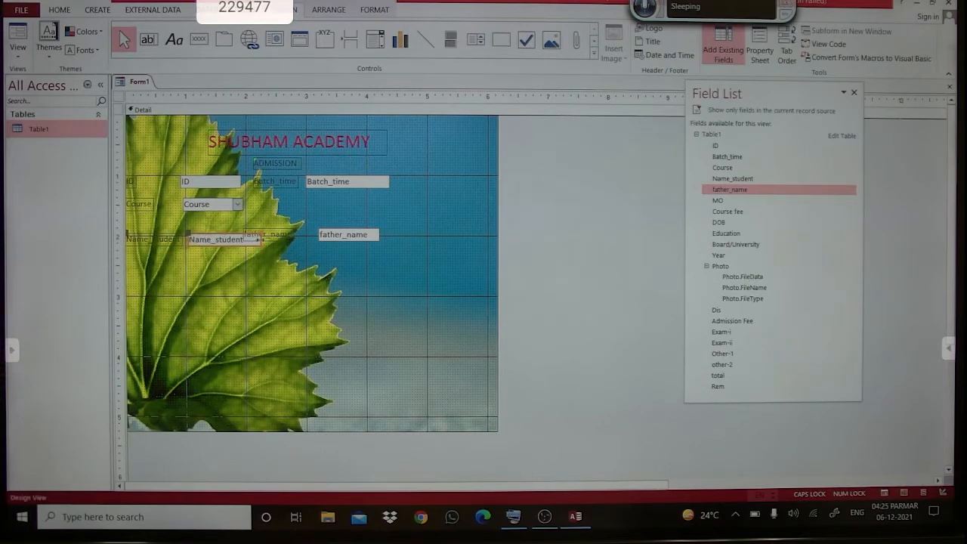
drag(260, 240, 315, 234)
Shorten the father_name label so it clears the Name_student box, and lower the field level with Name_student.
click(281, 238)
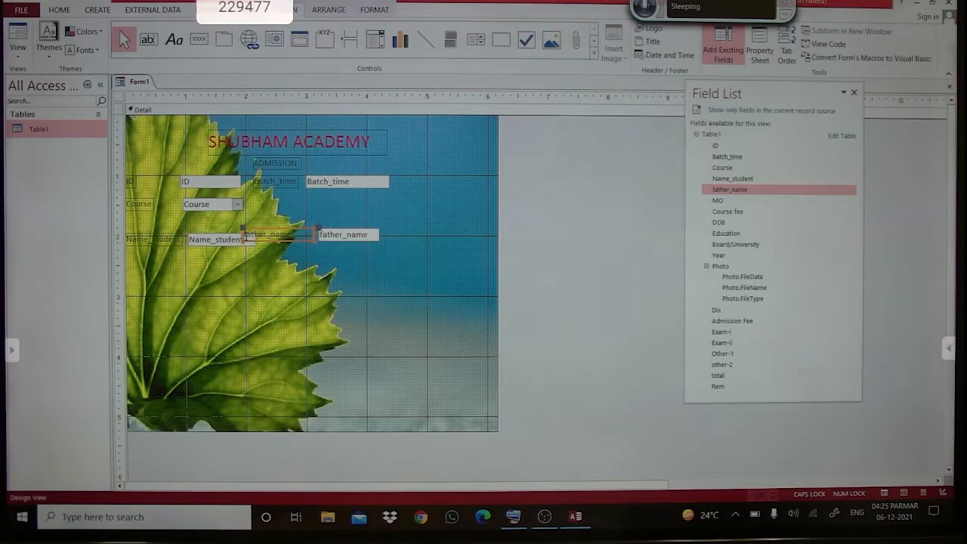
drag(242, 233, 279, 235)
click(300, 252)
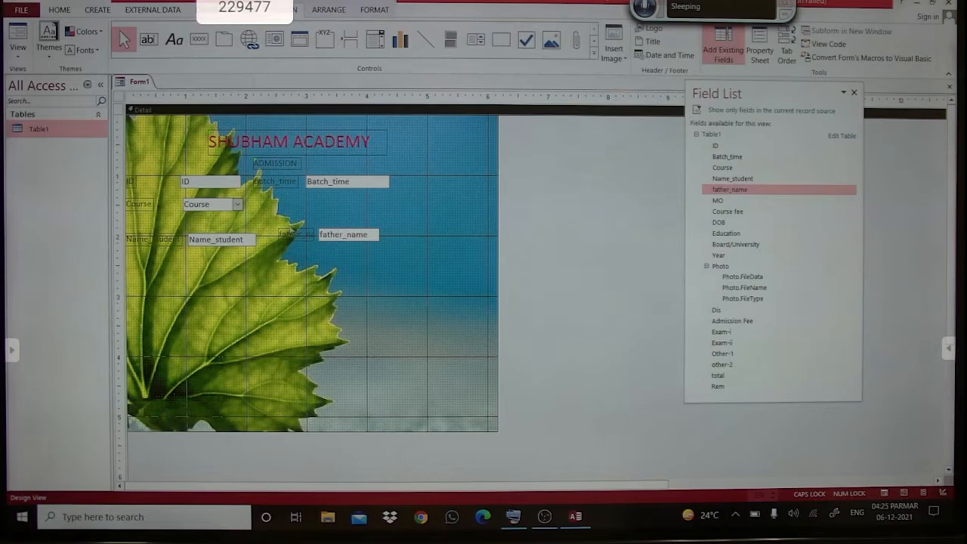
drag(427, 229, 271, 260)
key(Down)
key(Down)
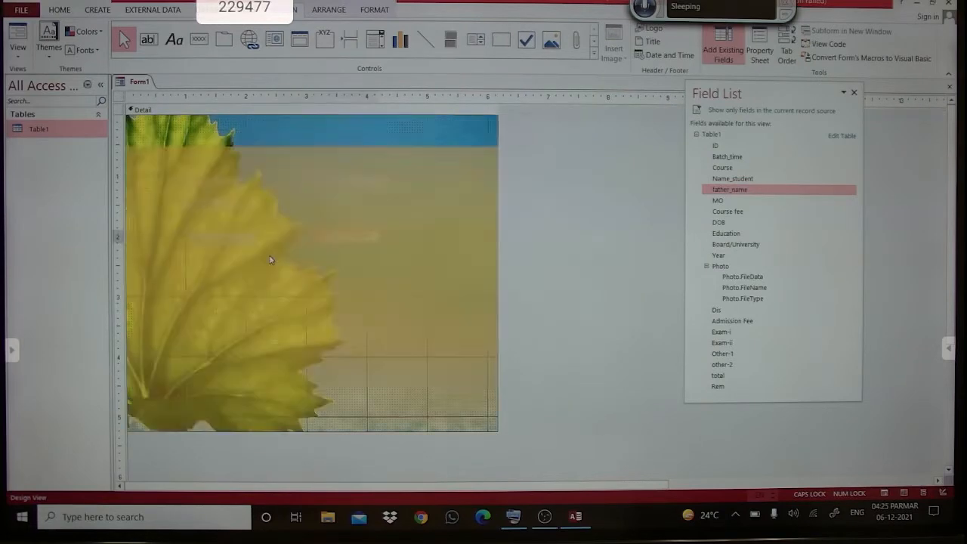
click(269, 255)
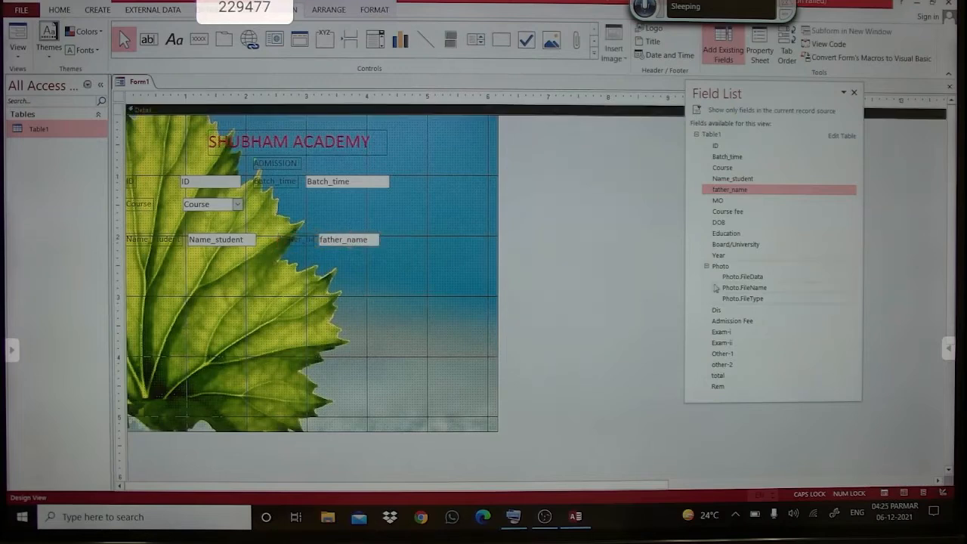
Add the MO field directly below Name_student and extend its text box leftward to line up with the box above.
drag(716, 201, 213, 268)
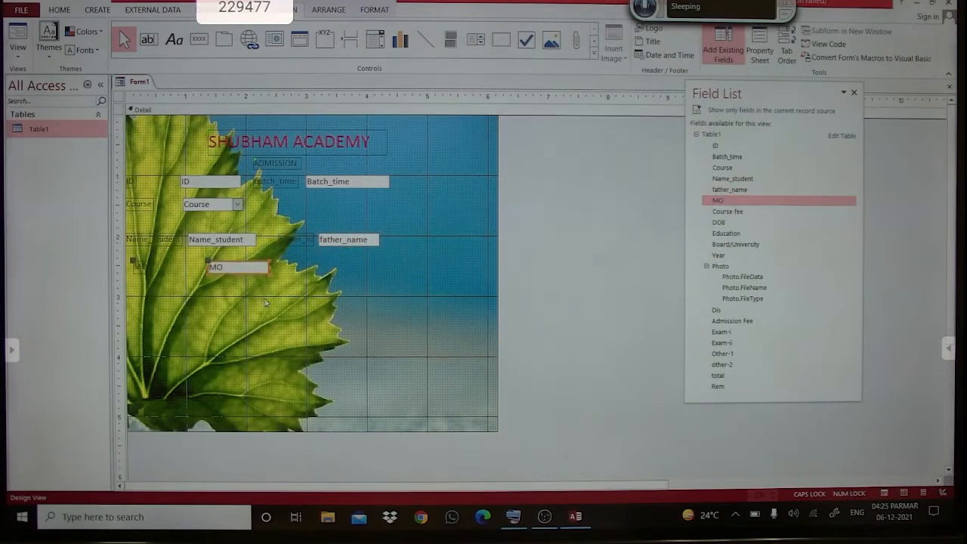
key(Up)
key(Left)
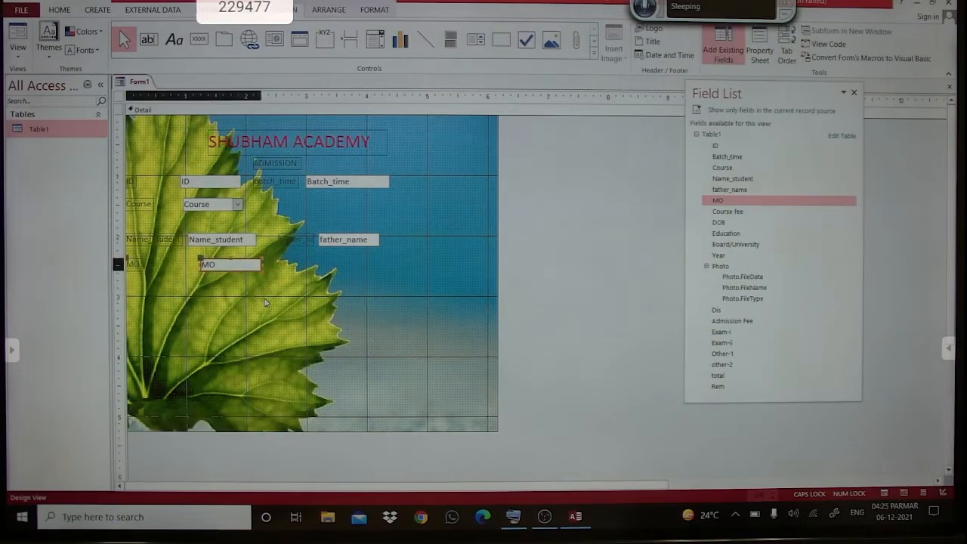
key(Up)
key(Left)
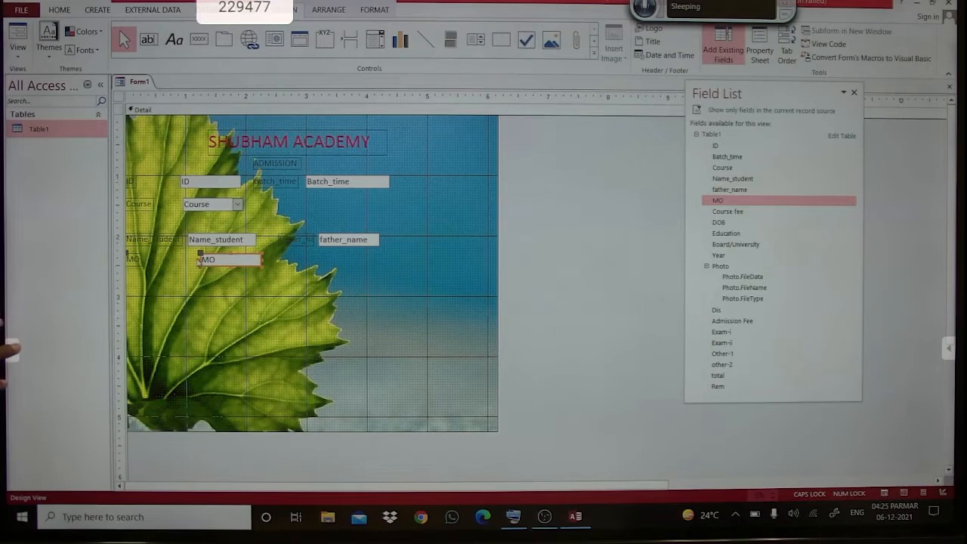
drag(201, 260, 185, 254)
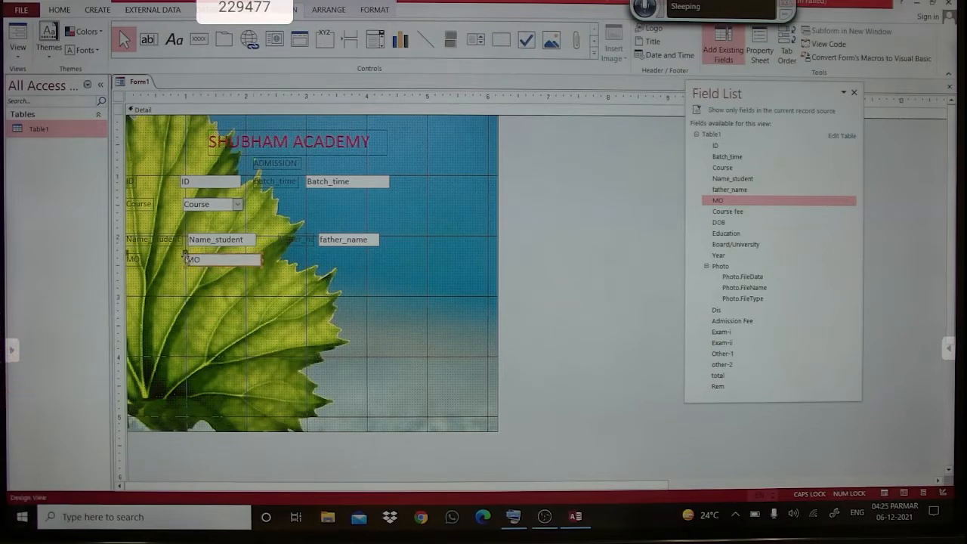
click(264, 261)
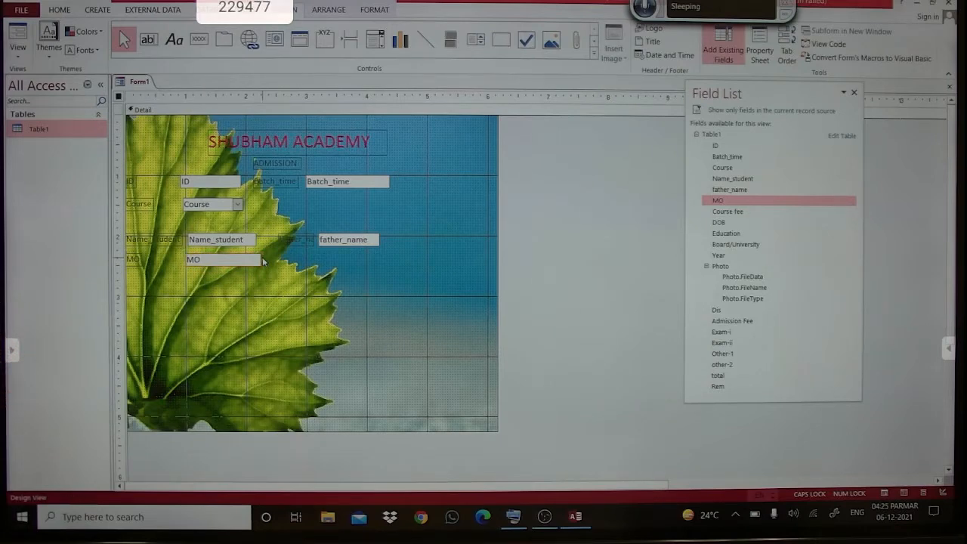
Add the Course fee field below father_name and shorten its label so it clears the MO text box.
drag(724, 214, 412, 263)
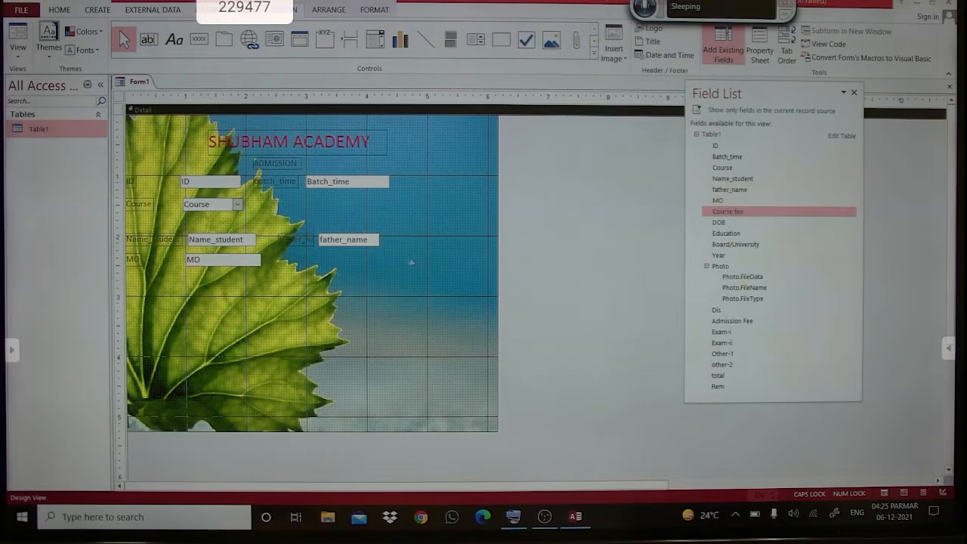
drag(720, 214, 306, 259)
click(291, 259)
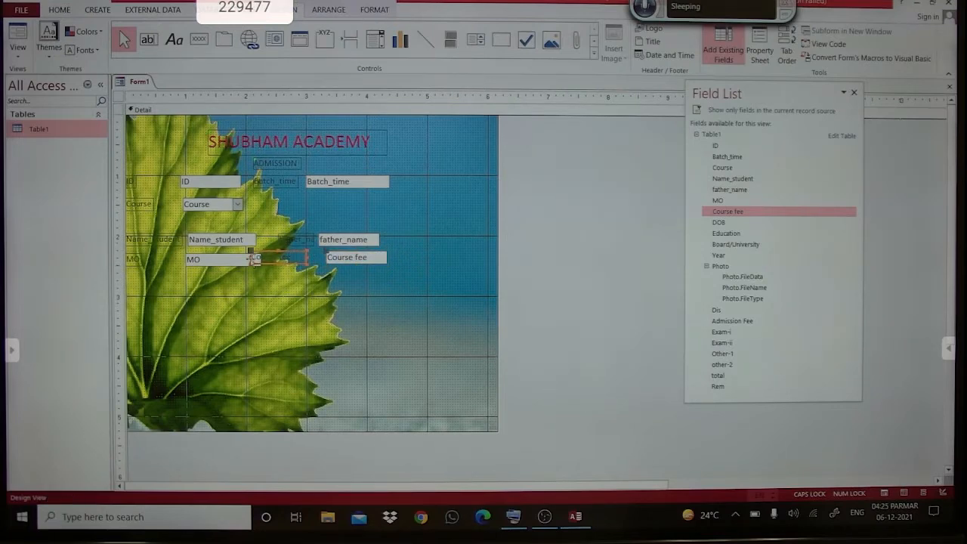
drag(251, 258, 278, 258)
click(342, 310)
Add the DOB field directly below the MO field.
click(723, 224)
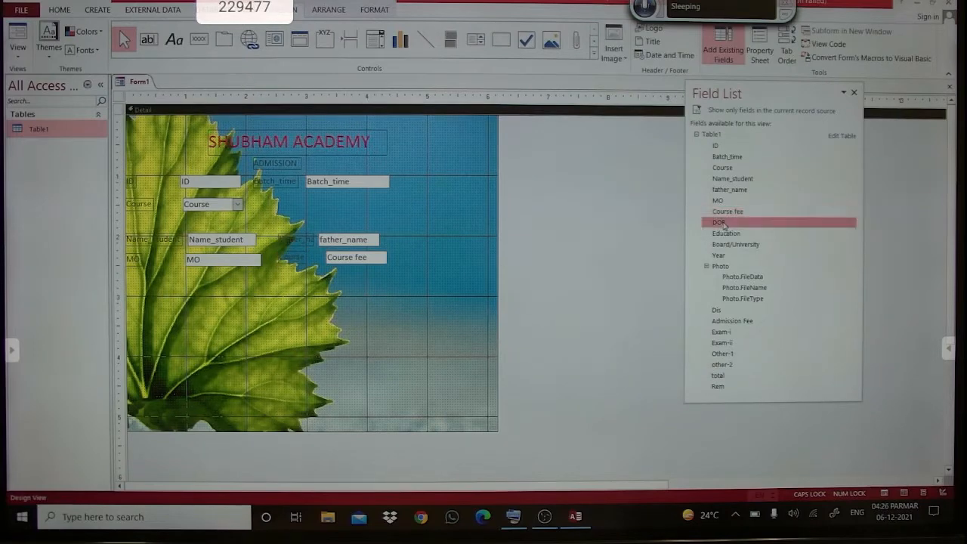
drag(723, 224, 201, 282)
click(275, 303)
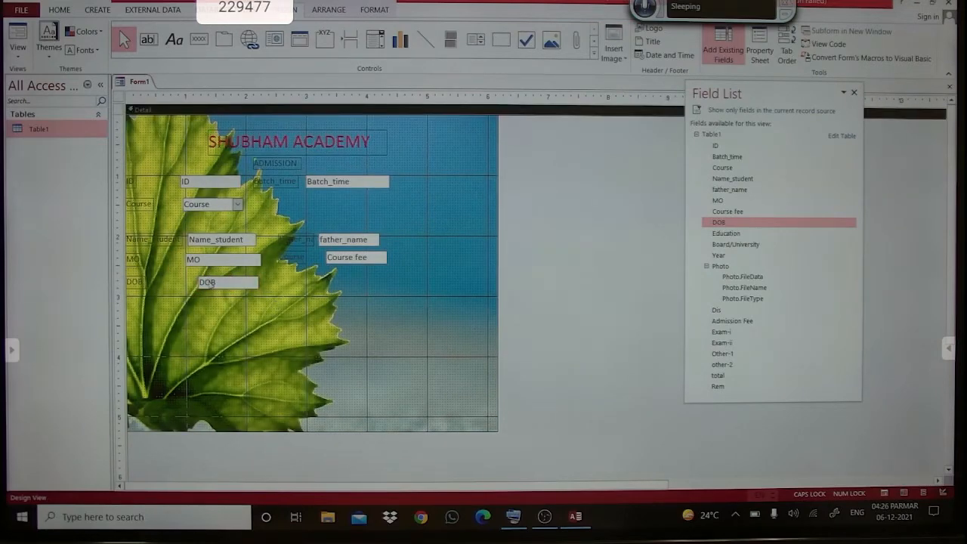
Extend the DOB text box leftward so its left edge lines up with the MO text box.
click(204, 282)
drag(199, 281, 186, 282)
click(264, 288)
Add the Education field below Course fee, beside the DOB field.
click(722, 235)
drag(722, 238, 457, 261)
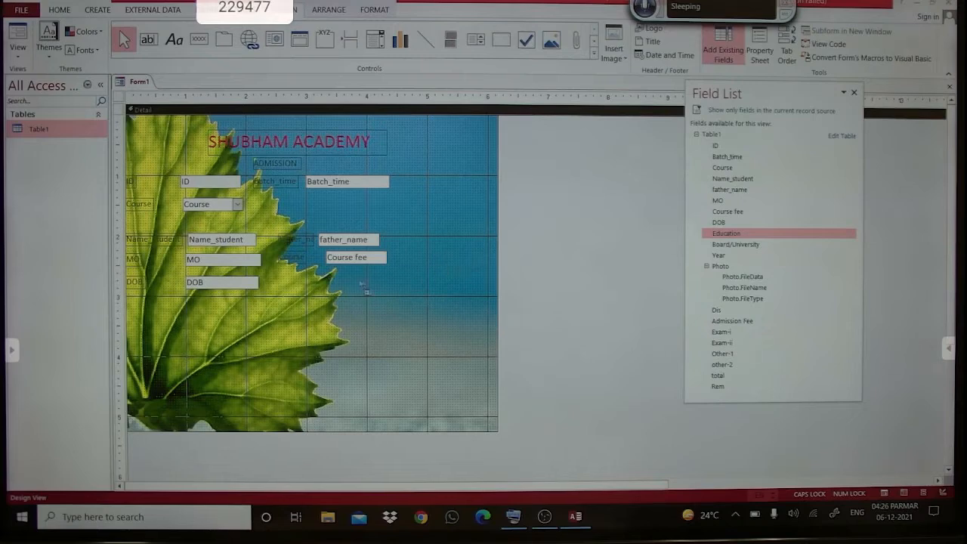
drag(366, 291, 327, 280)
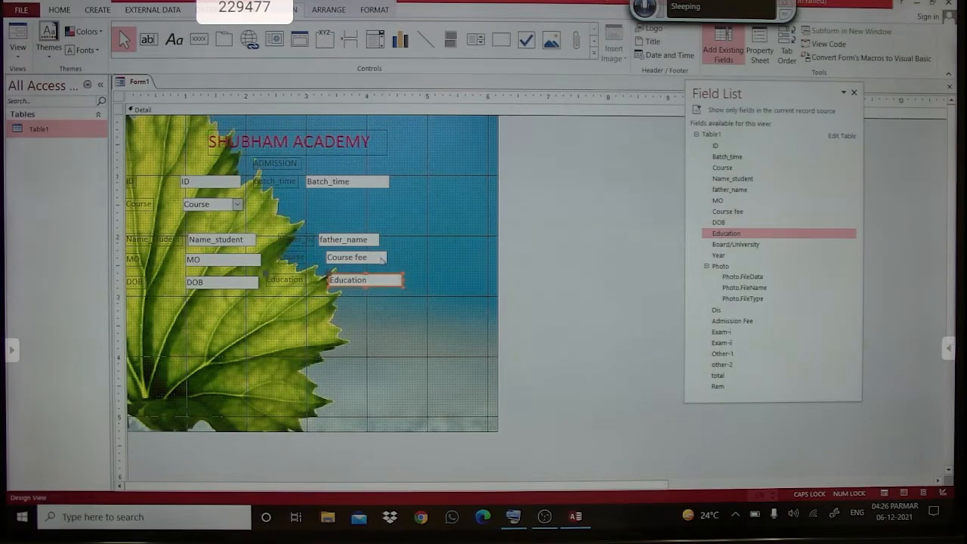
Widen the Course fee text box to the right until it nearly matches the Education box's right edge.
click(384, 257)
drag(384, 257, 399, 257)
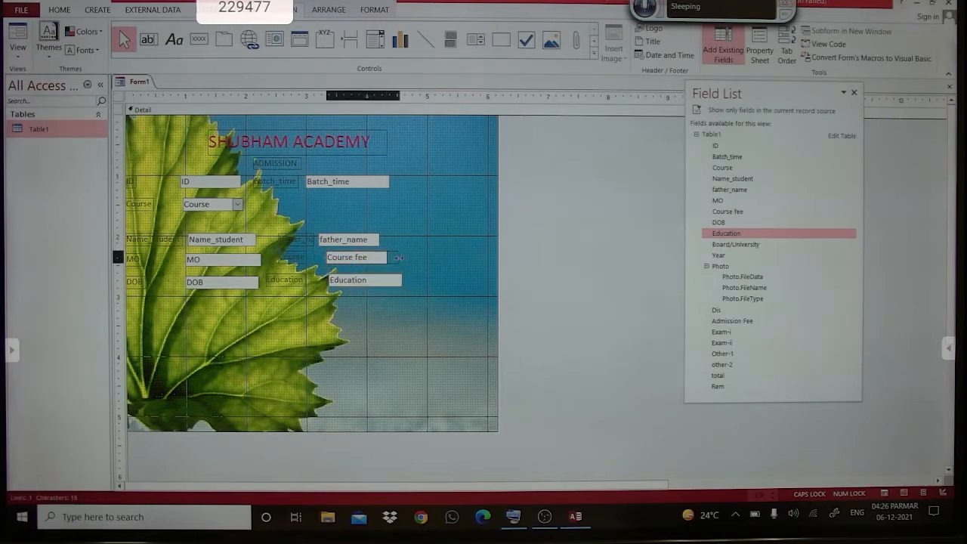
click(425, 311)
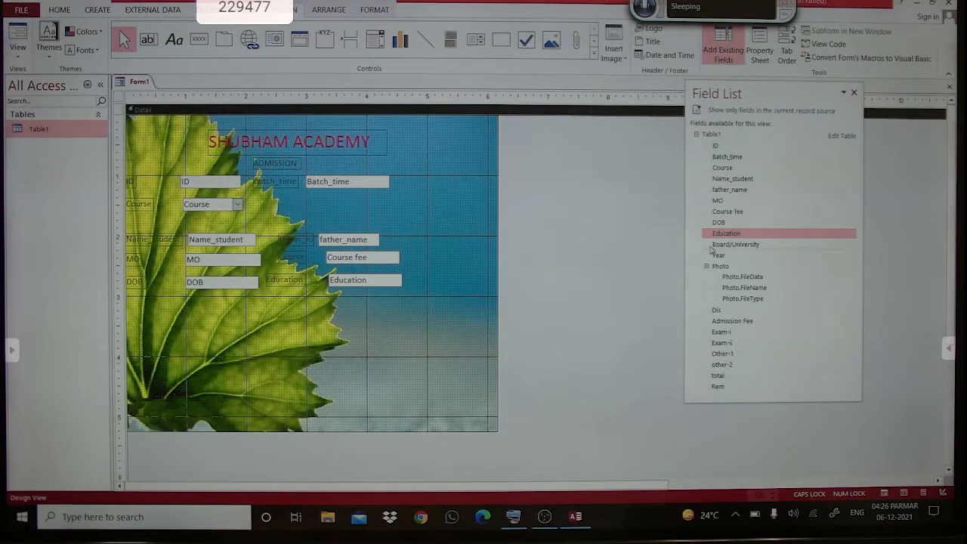
Reposition the Education field so it sits below Course fee and exactly level with the DOB field.
click(353, 286)
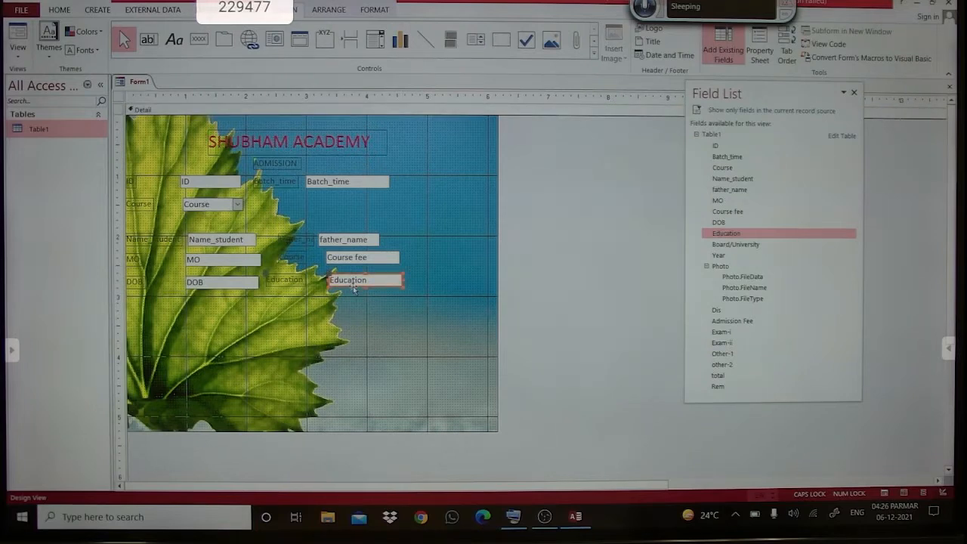
drag(354, 289, 250, 321)
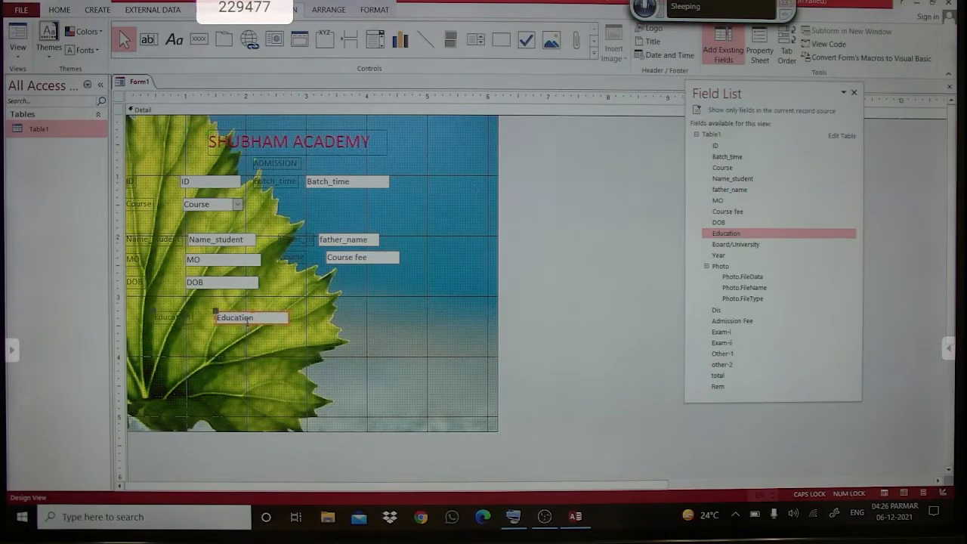
drag(246, 325, 361, 290)
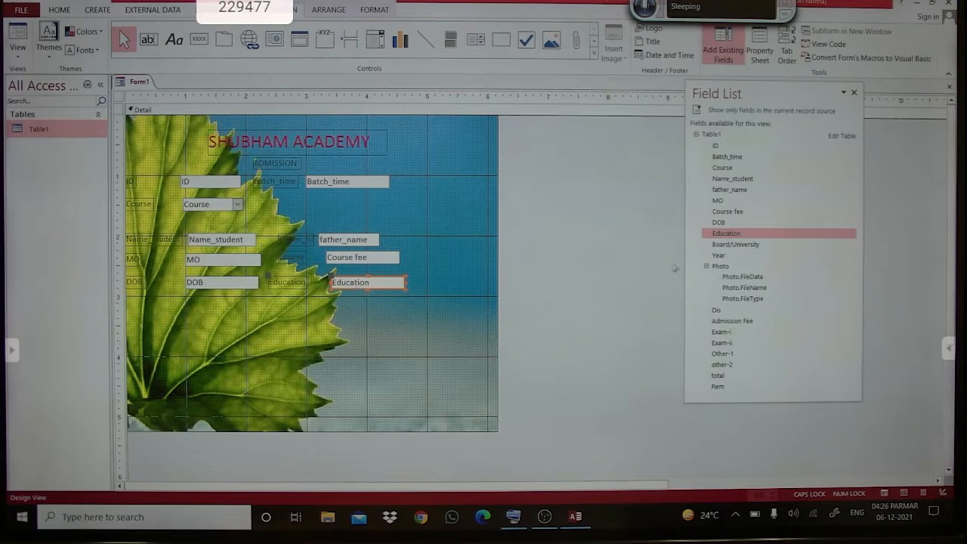
Add the Board/University field below DOB and the Year field below Education, with the Year label clear of the Board/University box.
drag(718, 245, 207, 303)
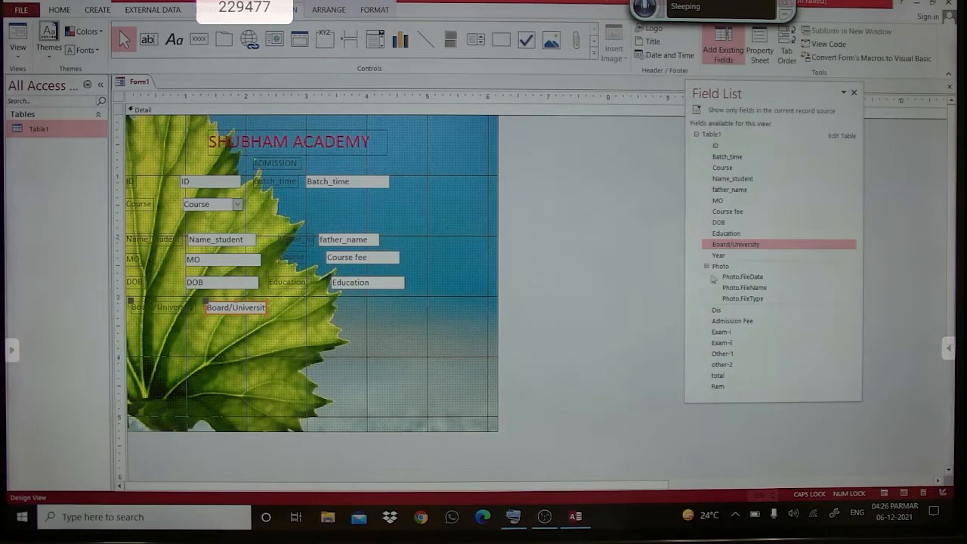
drag(716, 256, 343, 310)
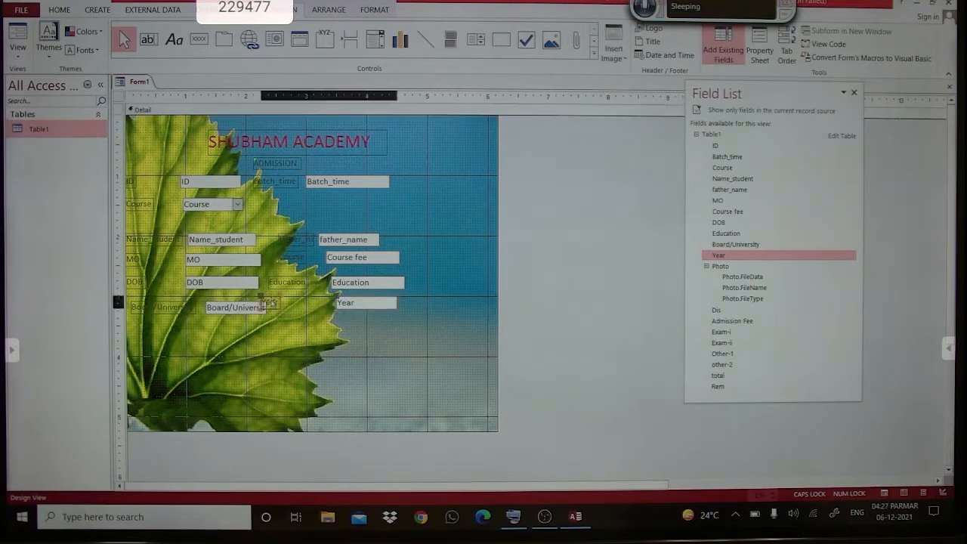
click(272, 302)
mouse_move(282, 303)
mouse_down()
mouse_move(311, 303)
mouse_move(296, 300)
mouse_up()
click(391, 330)
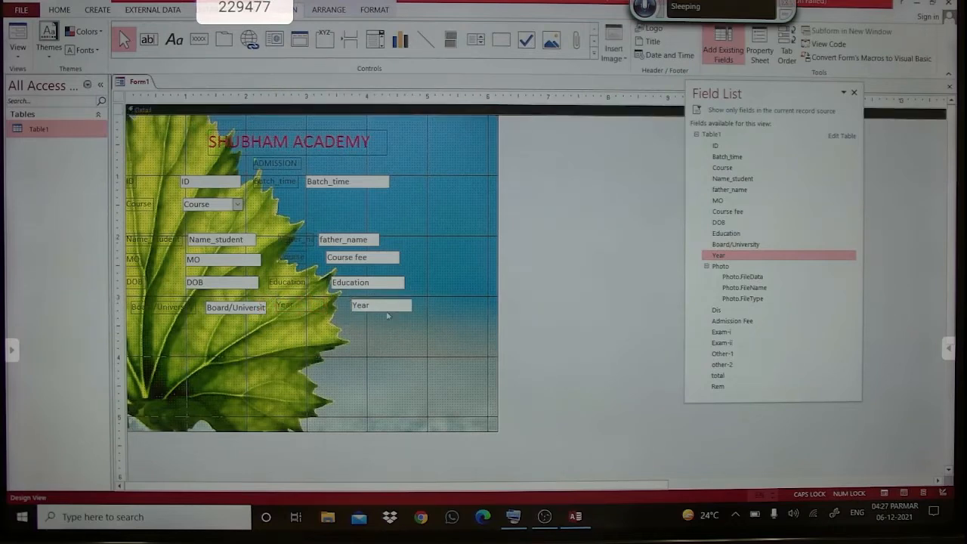
Extend the Year text box leftward to line up with the Education box and trim its right edge to match.
click(378, 308)
drag(351, 305, 330, 305)
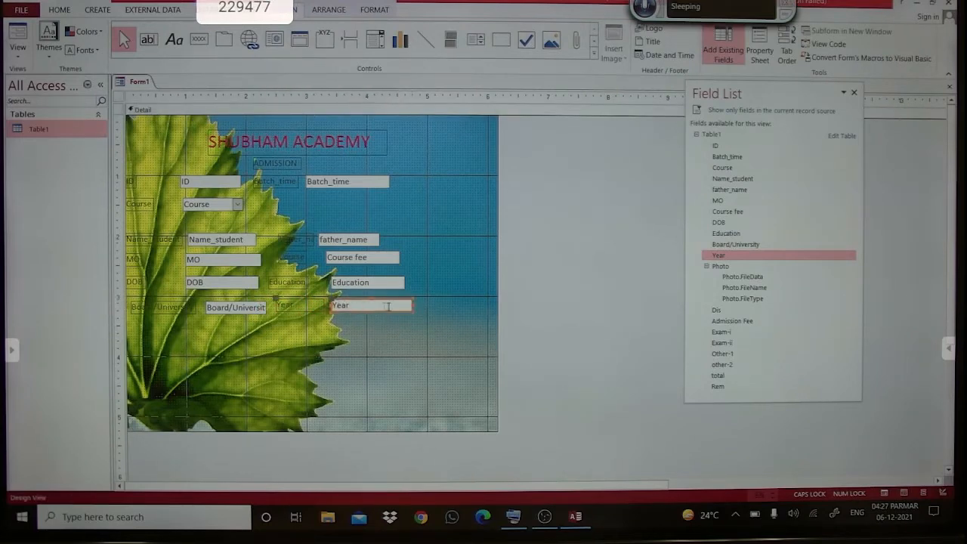
drag(412, 305, 402, 306)
click(405, 340)
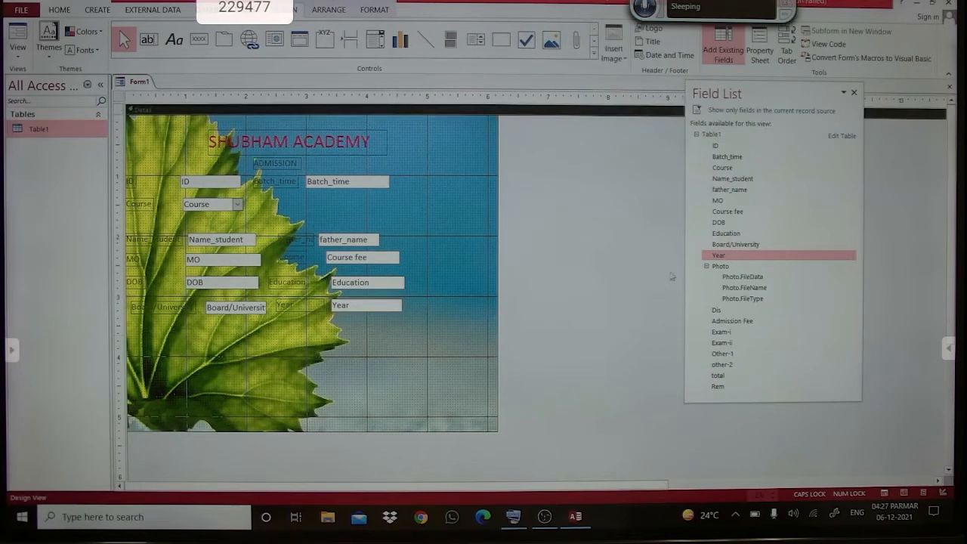
Add the Photo attachment field at the form's upper right and enlarge its frame leftward and downward.
drag(719, 269, 455, 164)
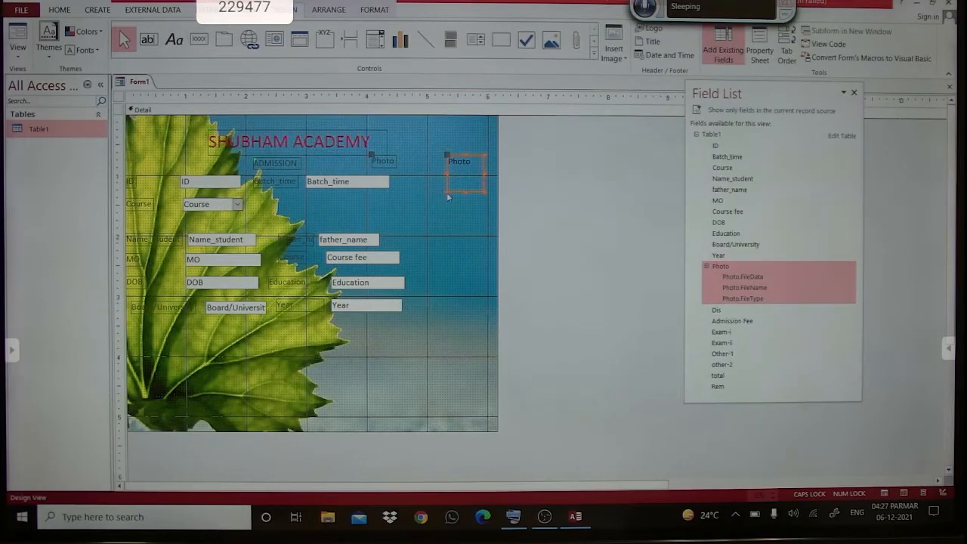
drag(448, 193, 426, 222)
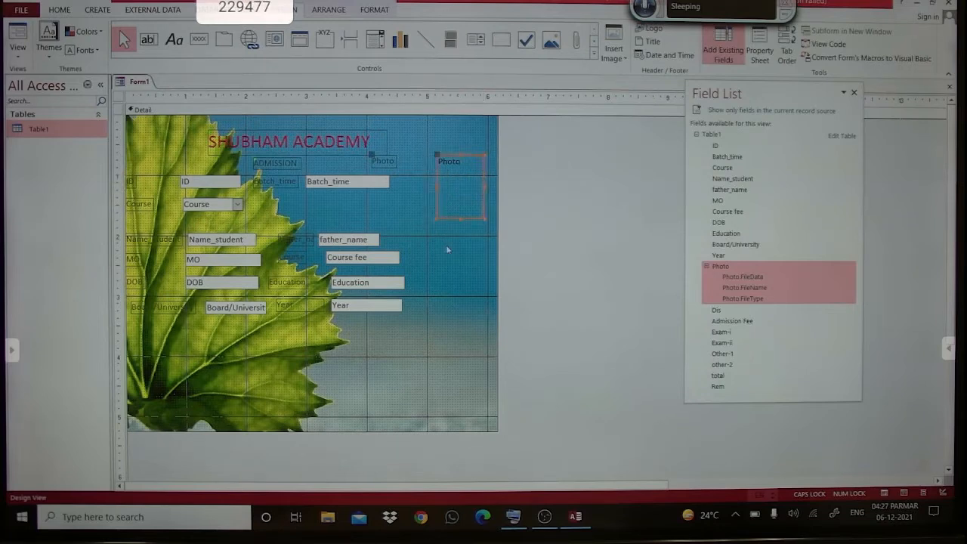
click(447, 251)
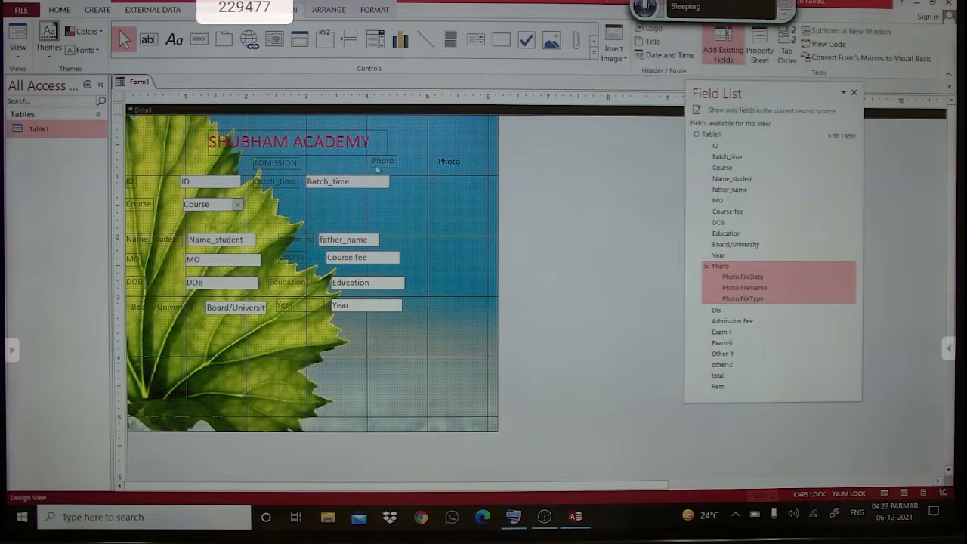
Add a picture command button for Record Operations > Add New Record and place it below the Board/University field.
click(200, 42)
click(222, 350)
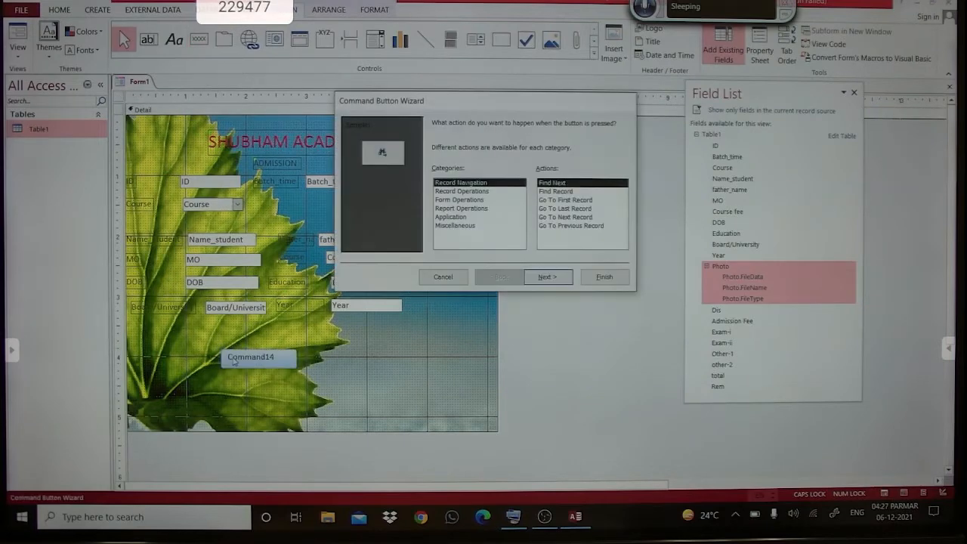
click(457, 192)
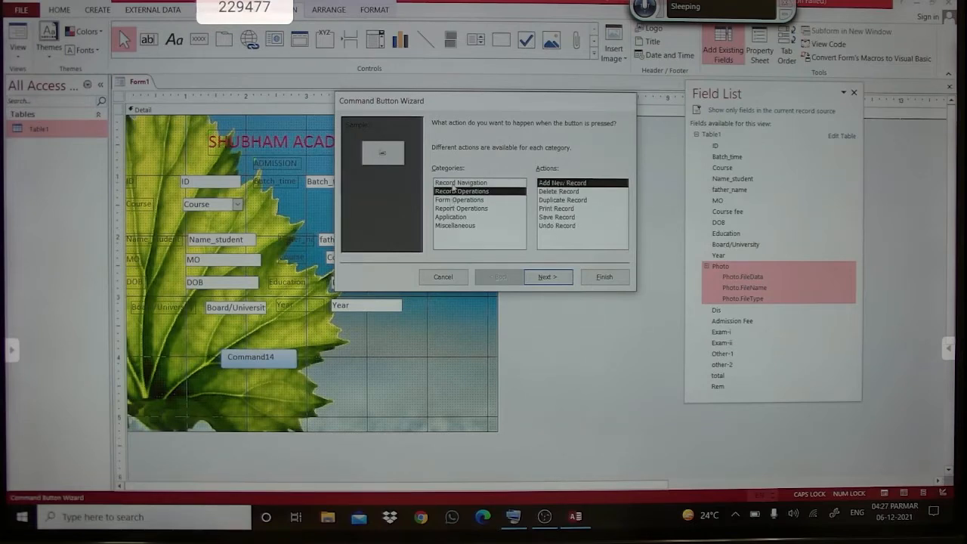
click(560, 277)
click(563, 277)
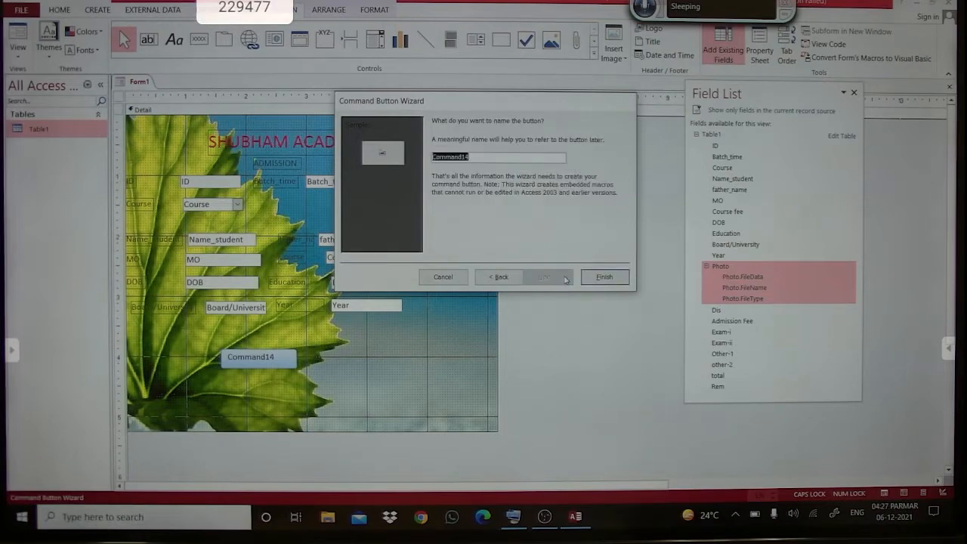
click(605, 278)
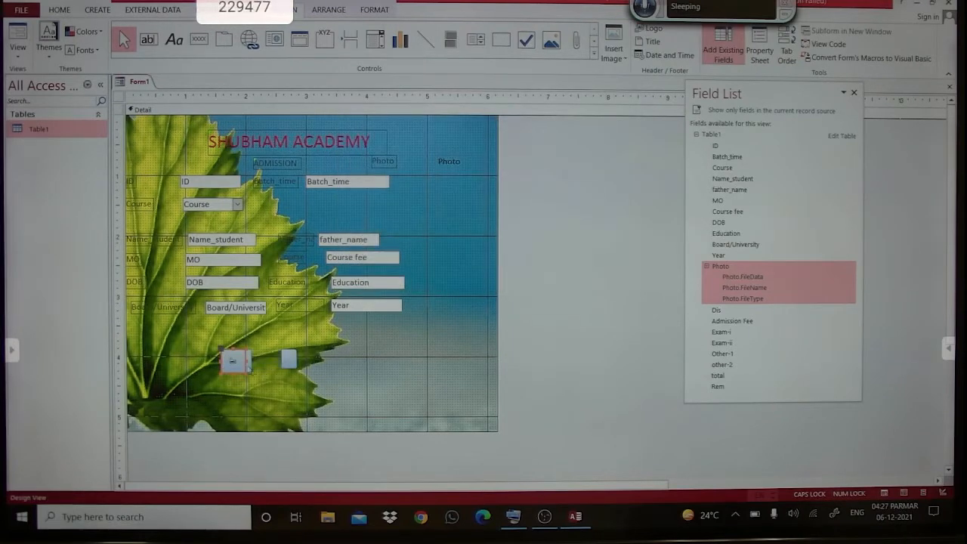
drag(240, 352, 204, 337)
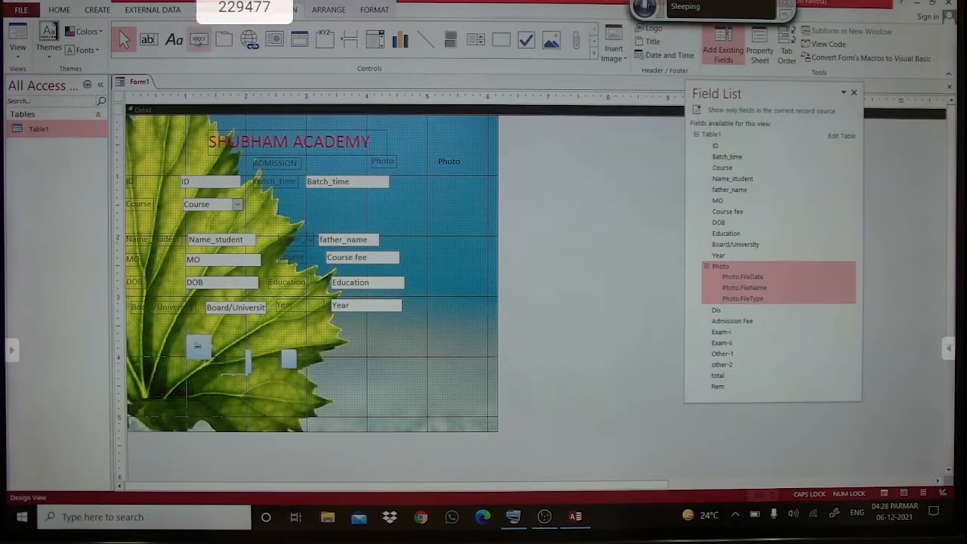
Add a Save Record command button with the Save Record picture beside the Add New Record button.
click(198, 40)
click(234, 341)
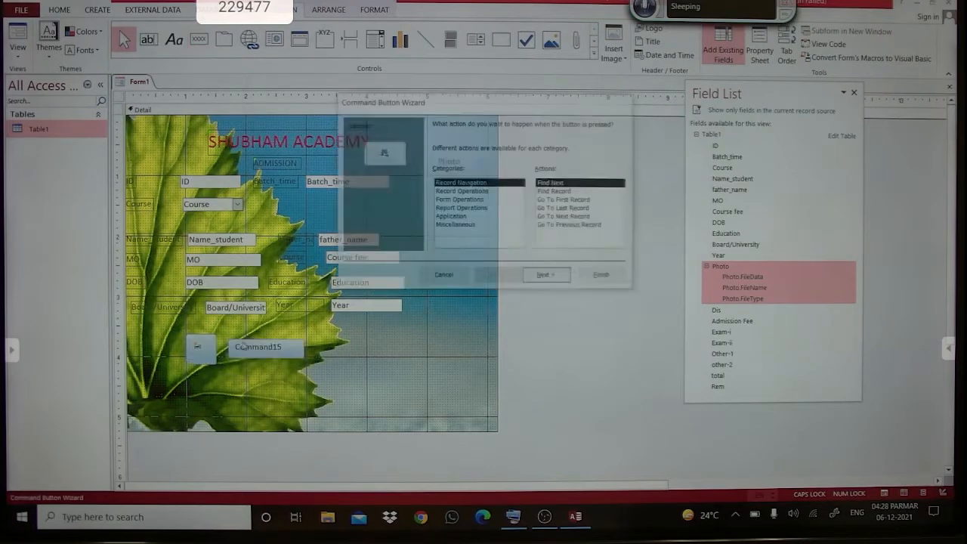
click(459, 192)
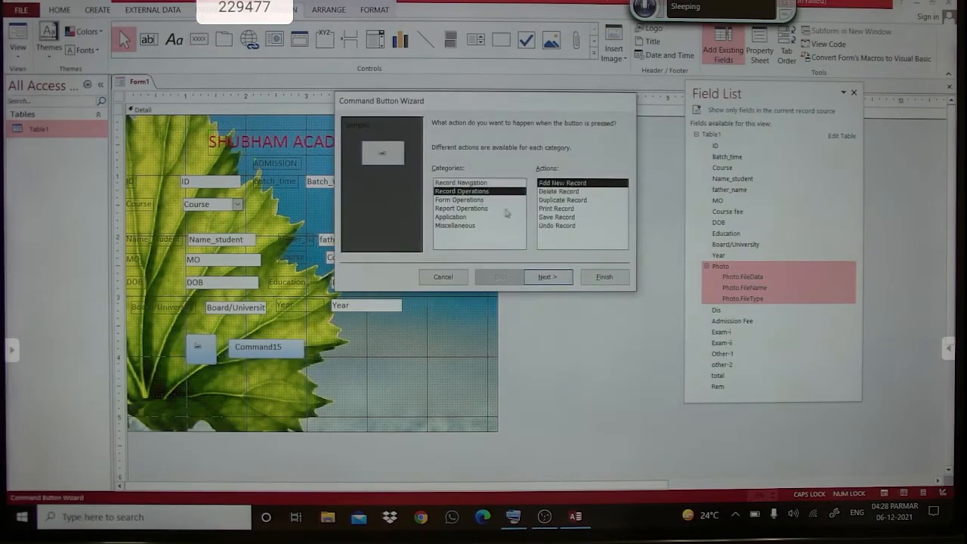
click(555, 192)
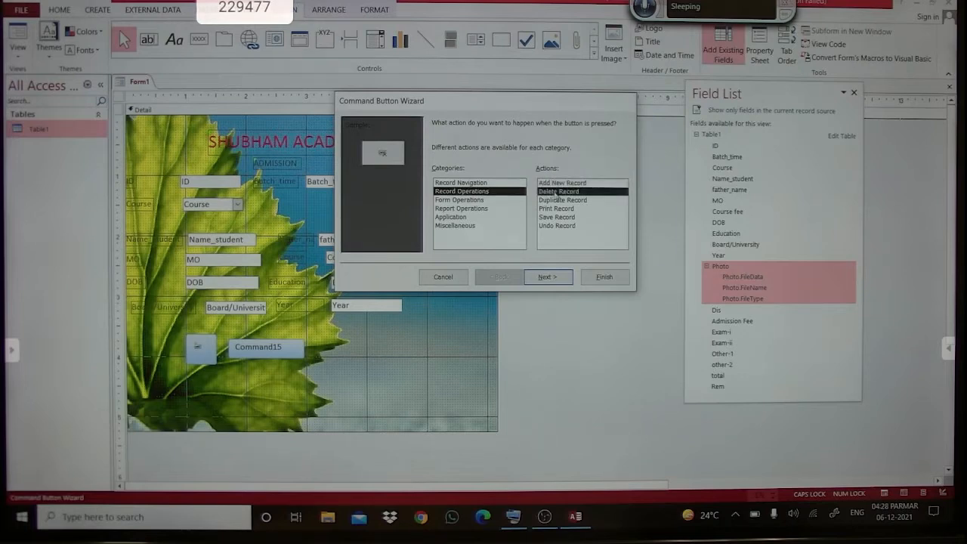
click(556, 217)
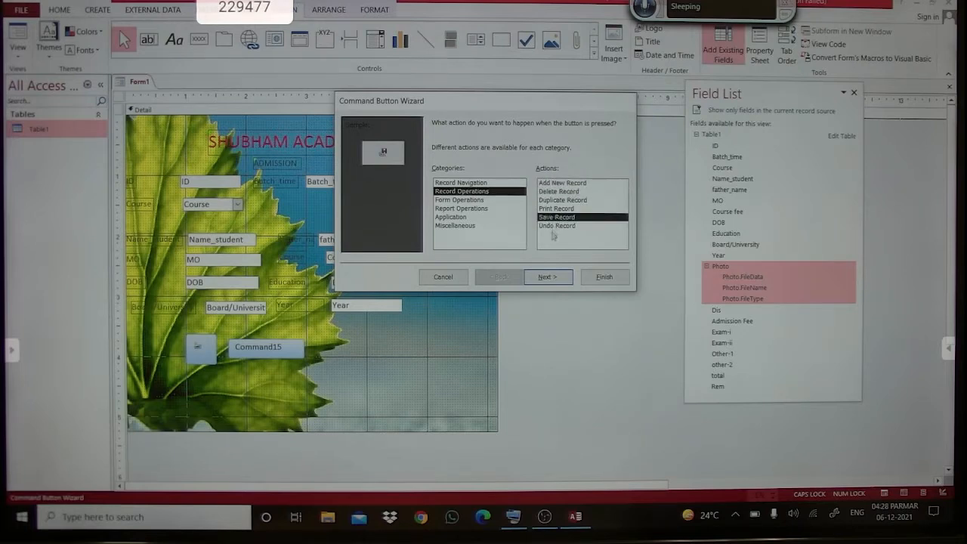
click(545, 275)
click(557, 277)
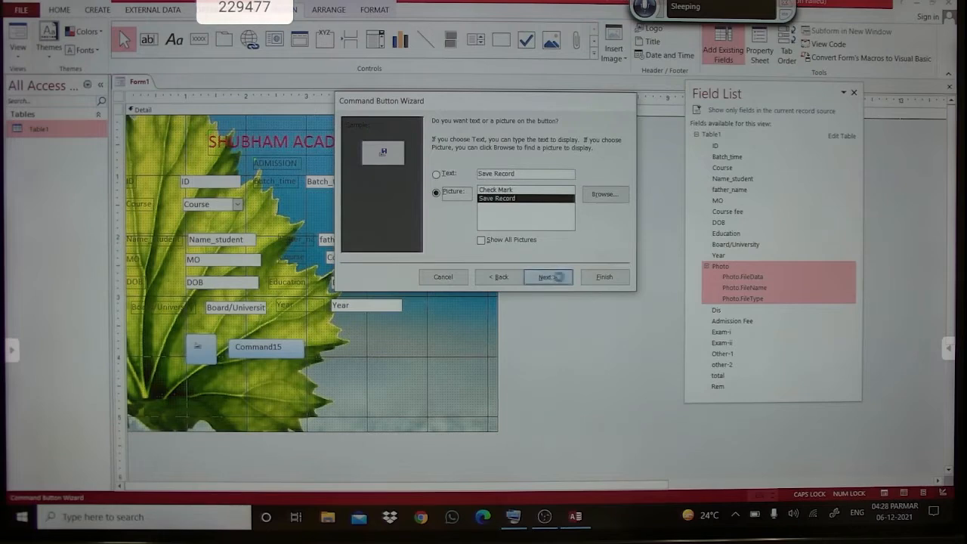
click(599, 280)
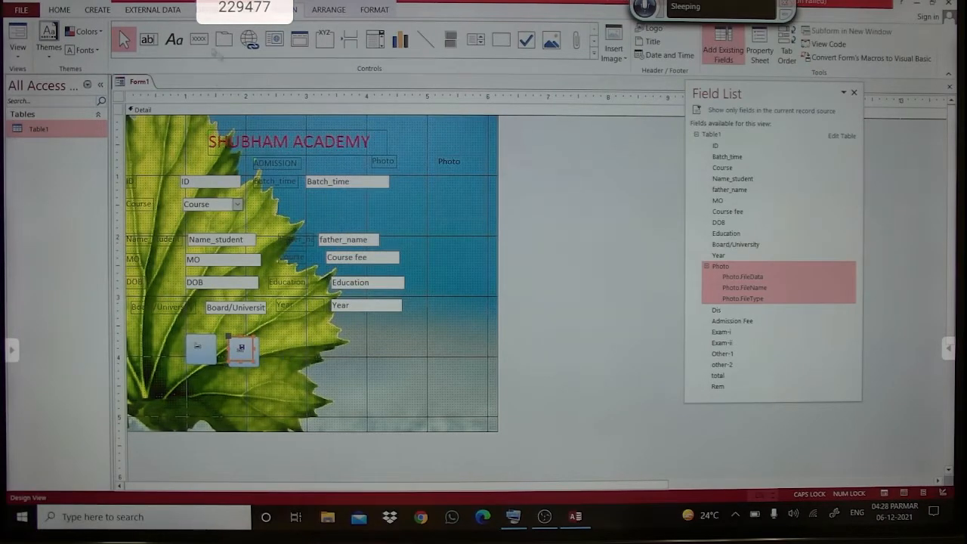
Add a Delete Record command button with the Delete Record picture, beyond the Save Record button in the same row.
click(199, 39)
click(282, 346)
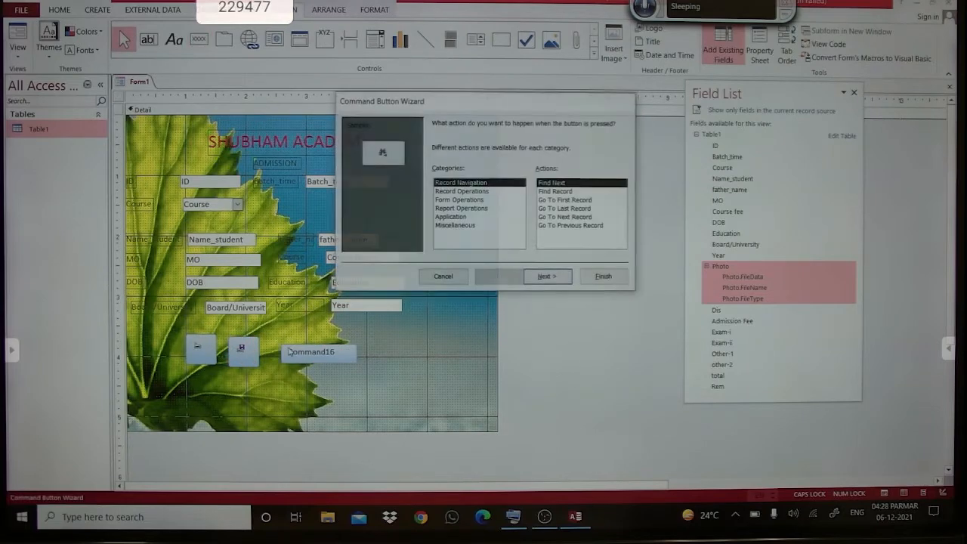
click(477, 193)
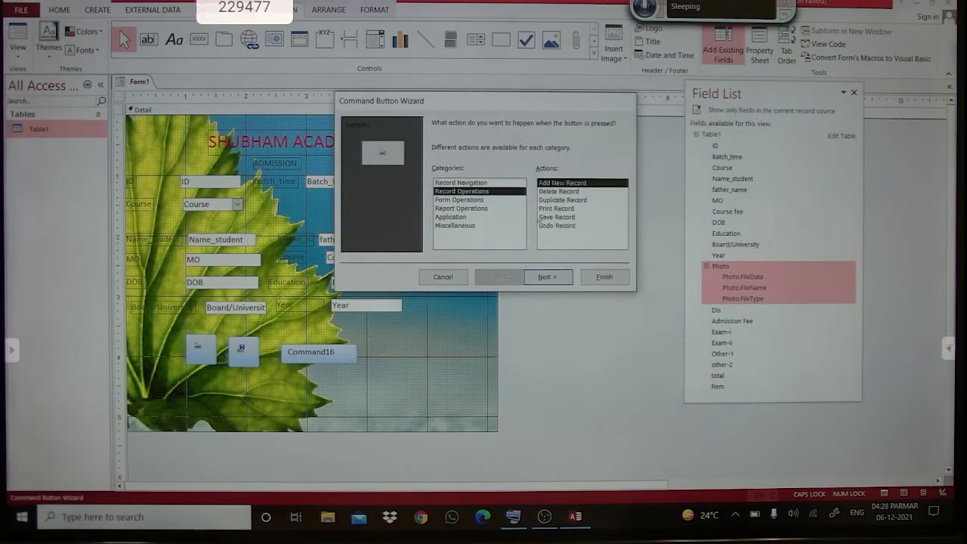
click(559, 192)
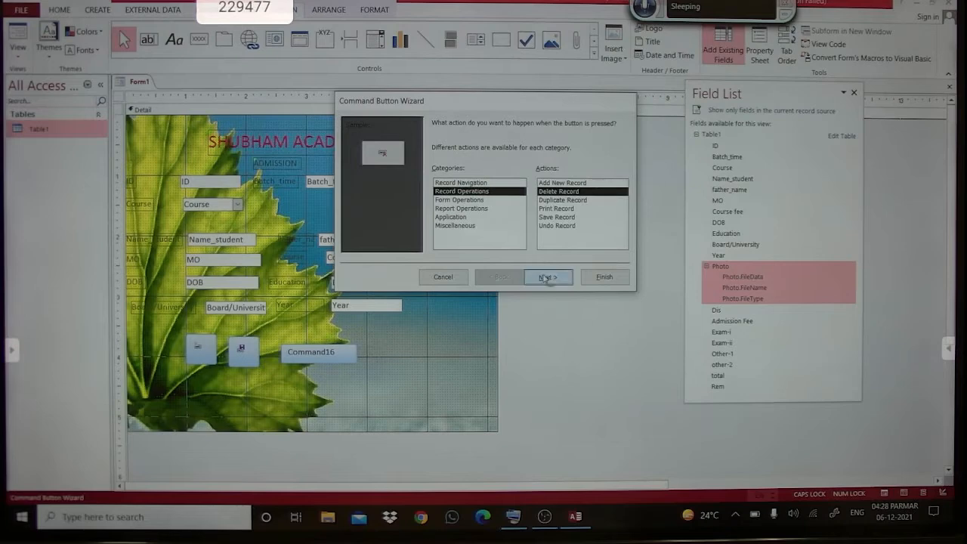
click(546, 276)
click(601, 277)
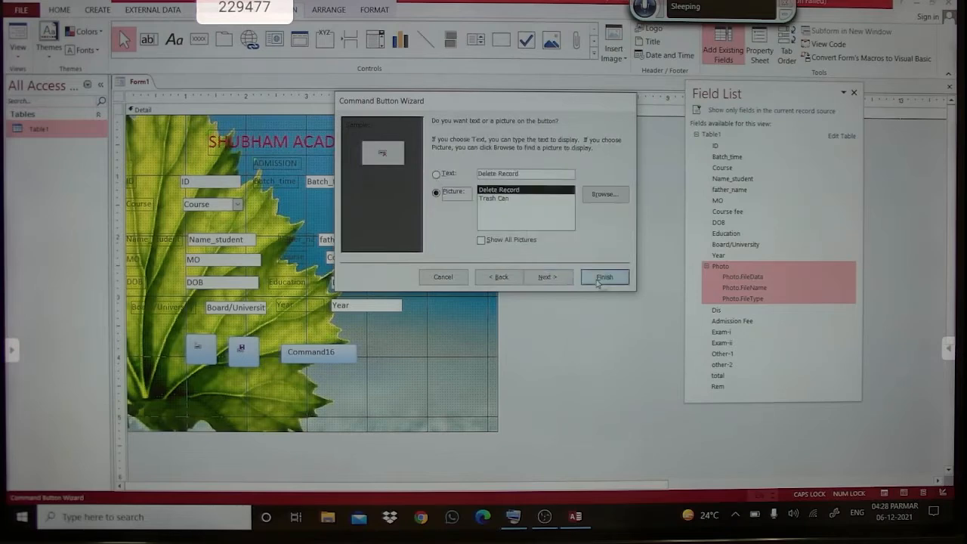
click(420, 362)
Shift the Delete Record button left and slightly up so it sits close beside the Save Record button.
click(303, 367)
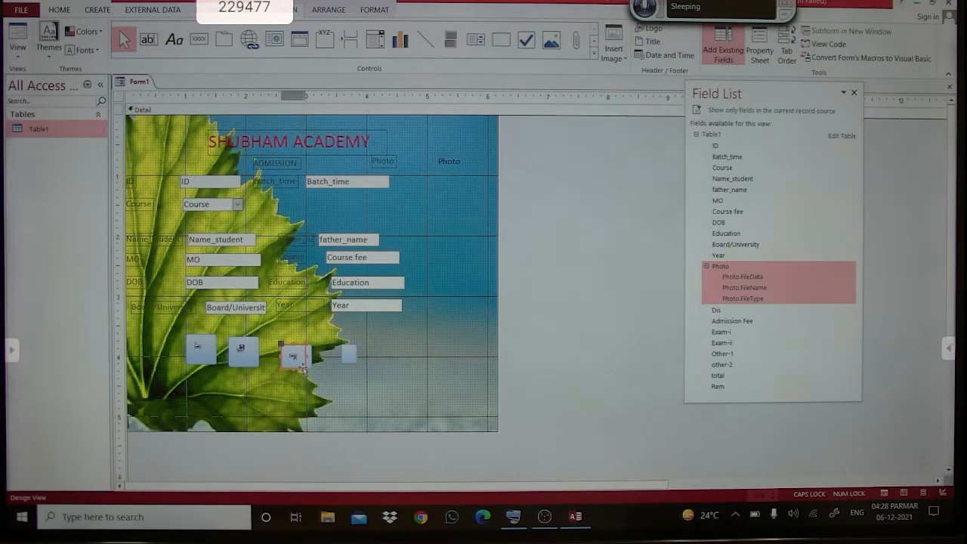
key(Left)
key(Left)
key(Left)
key(Left)
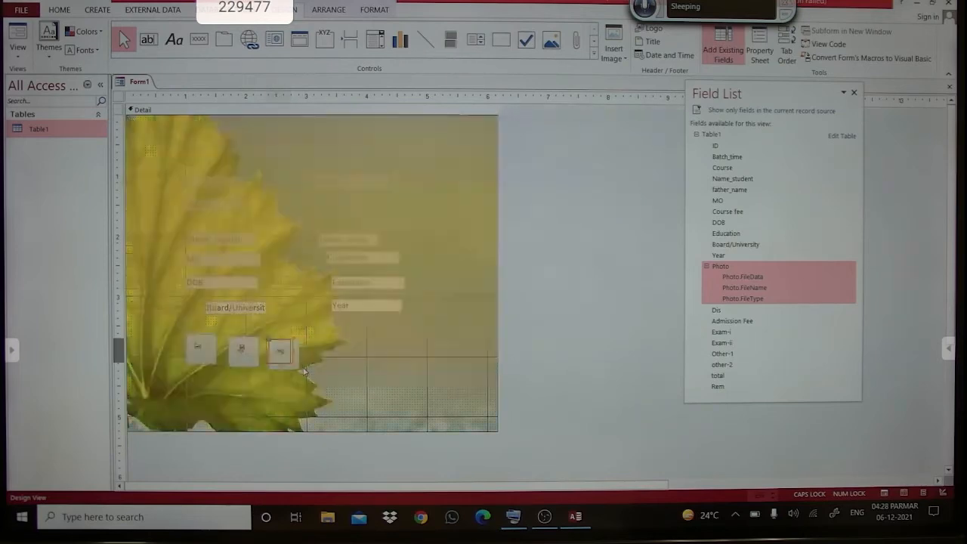
click(348, 369)
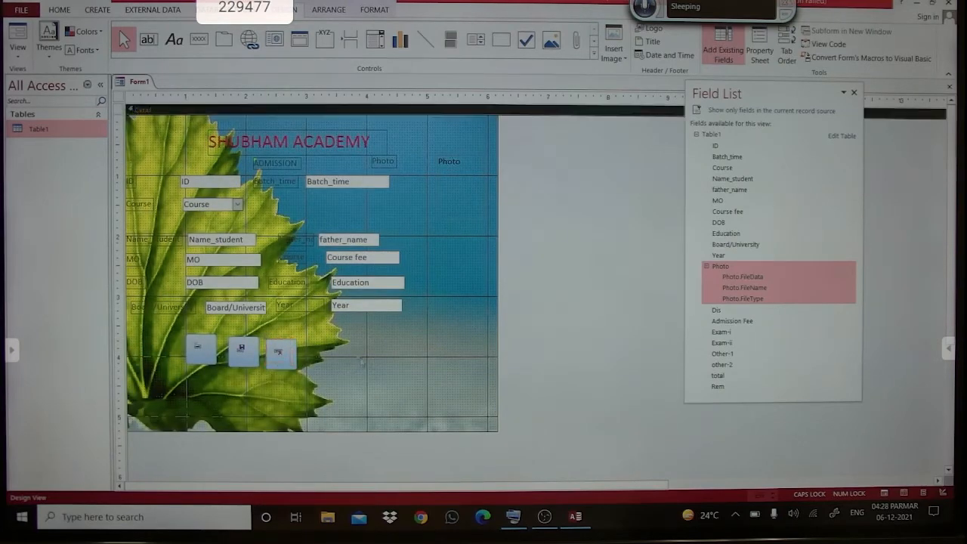
Add a picture command button for Record Navigation > Go To Next Record below the Year field.
click(199, 39)
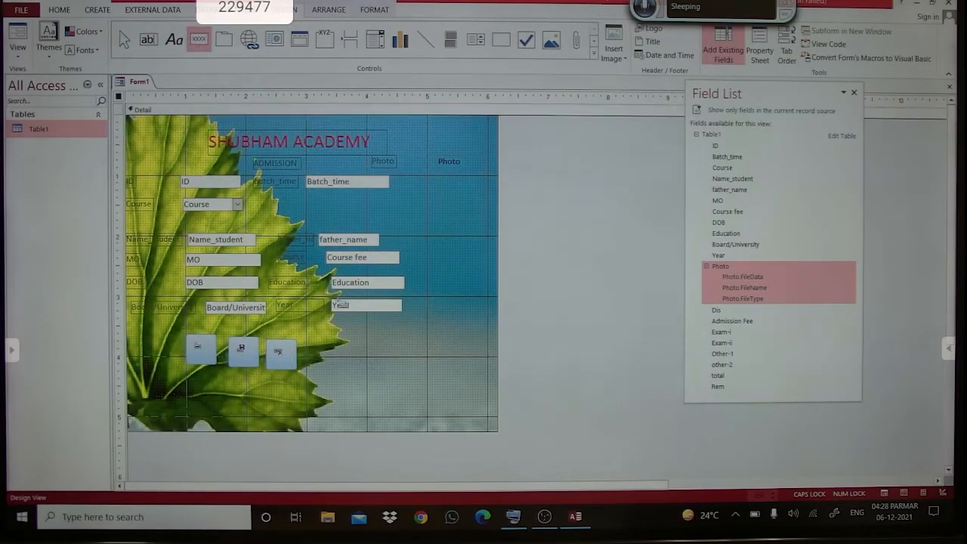
click(376, 335)
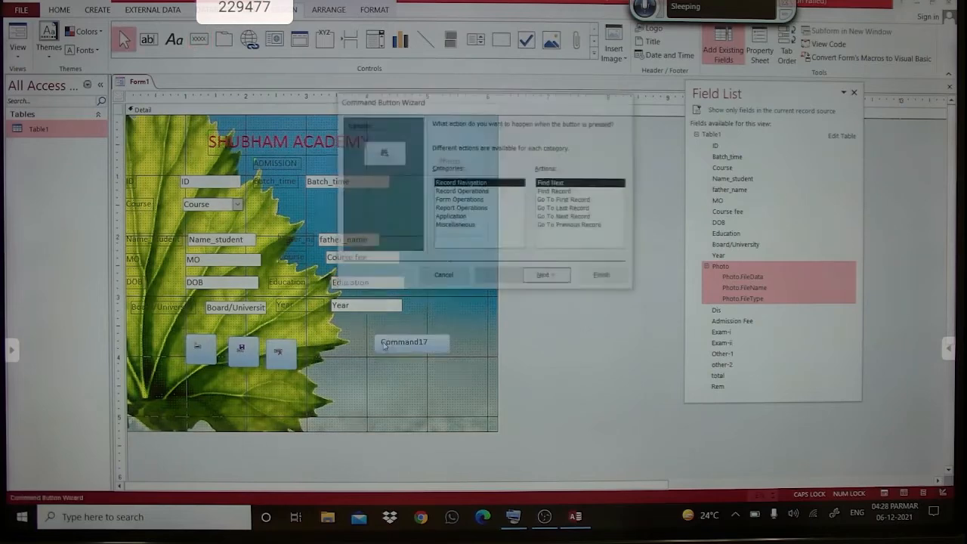
click(468, 192)
click(468, 184)
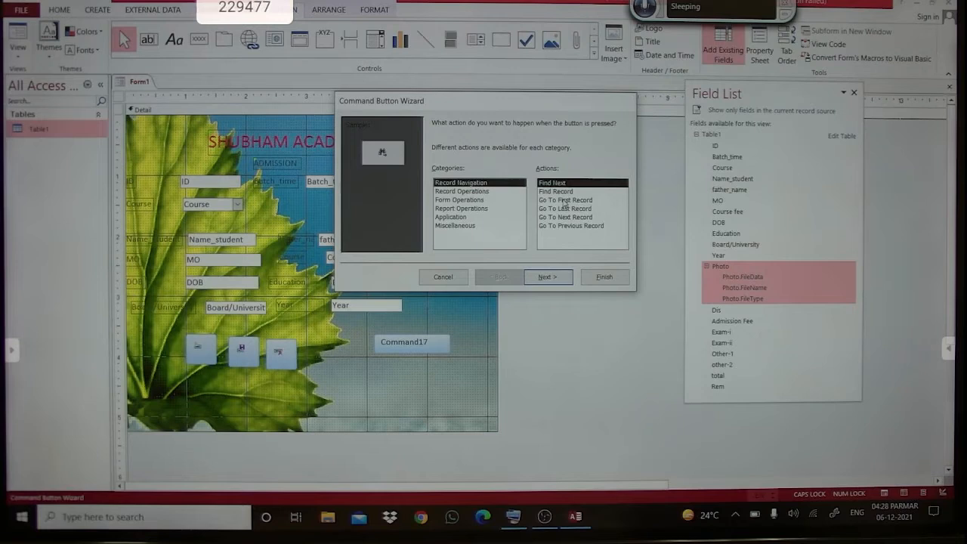
click(562, 216)
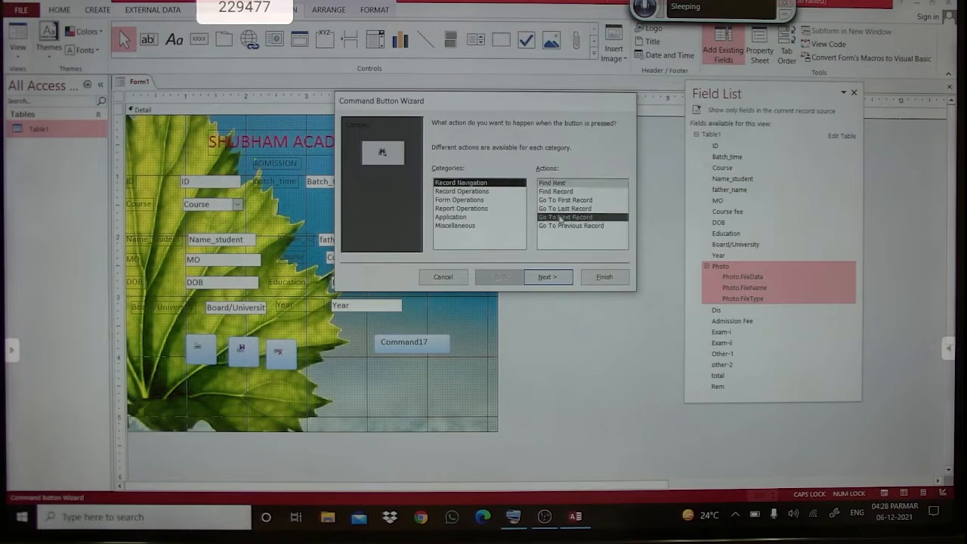
click(547, 276)
click(548, 276)
click(596, 279)
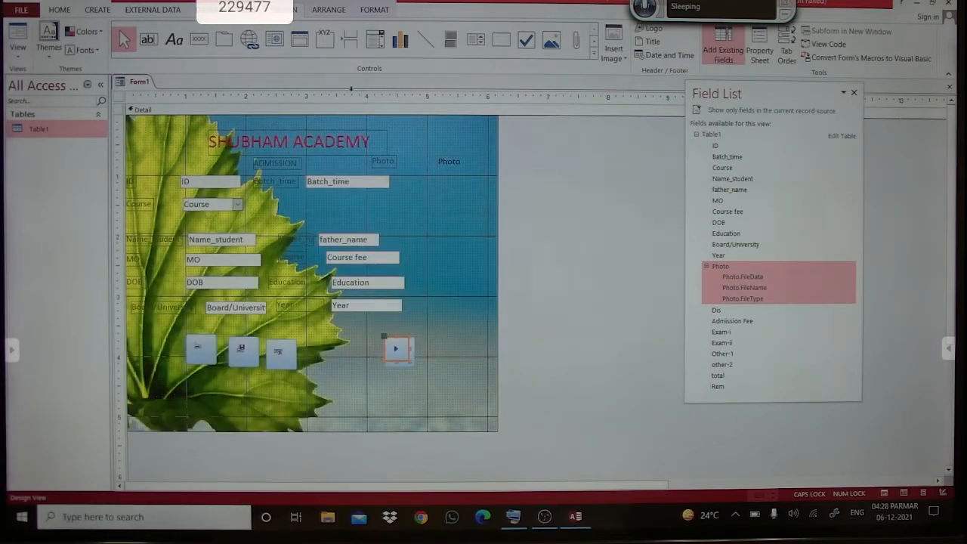
Add a picture command button for Record Navigation > Go To Previous Record just before the next-record button.
click(198, 39)
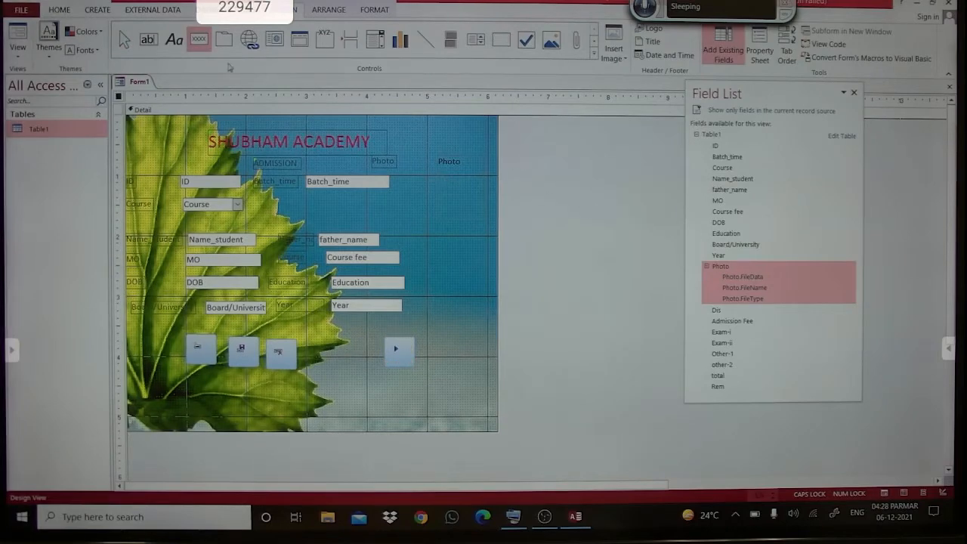
click(337, 341)
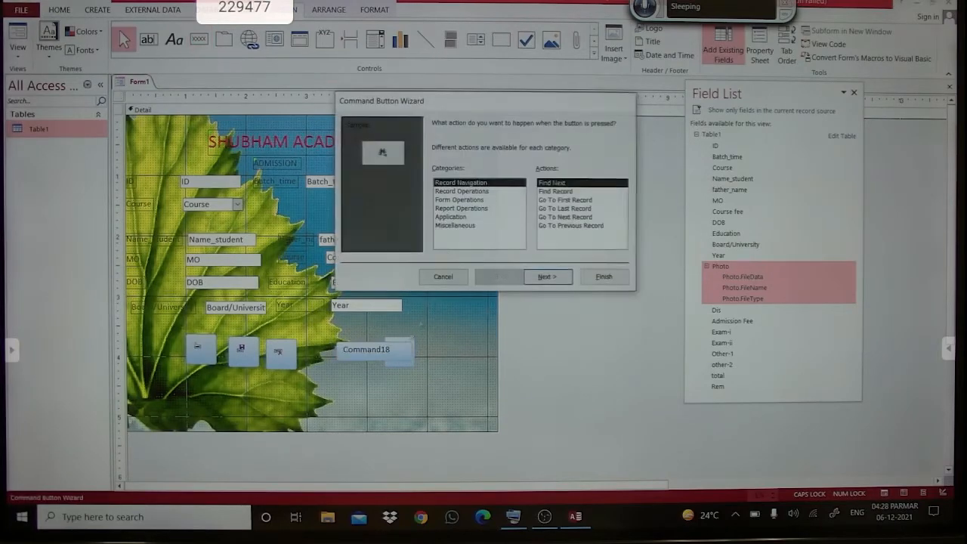
click(462, 191)
click(461, 182)
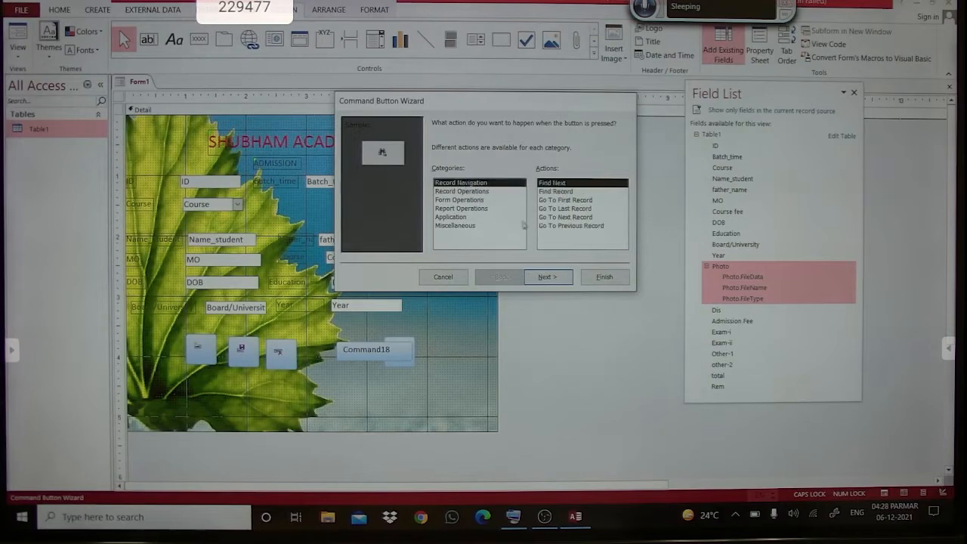
click(553, 225)
click(550, 277)
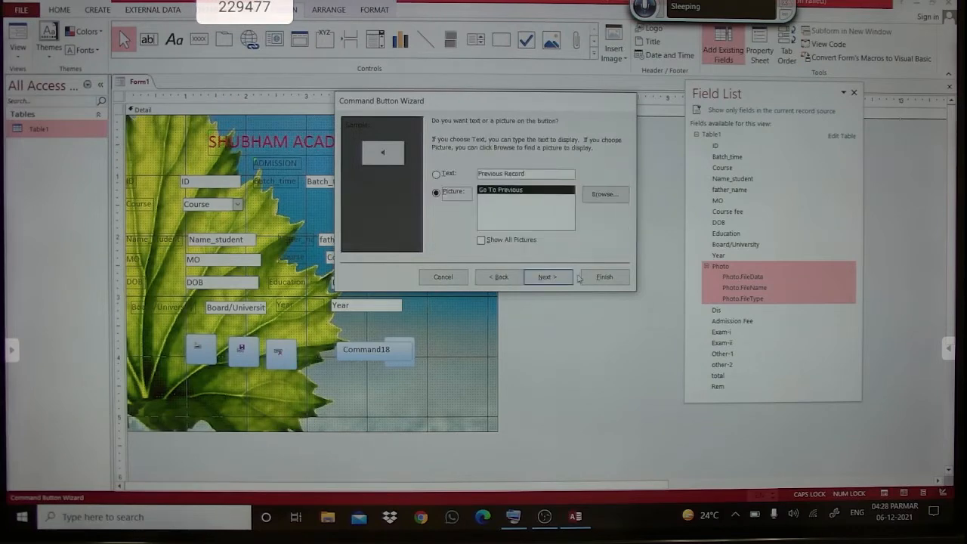
click(547, 277)
click(604, 277)
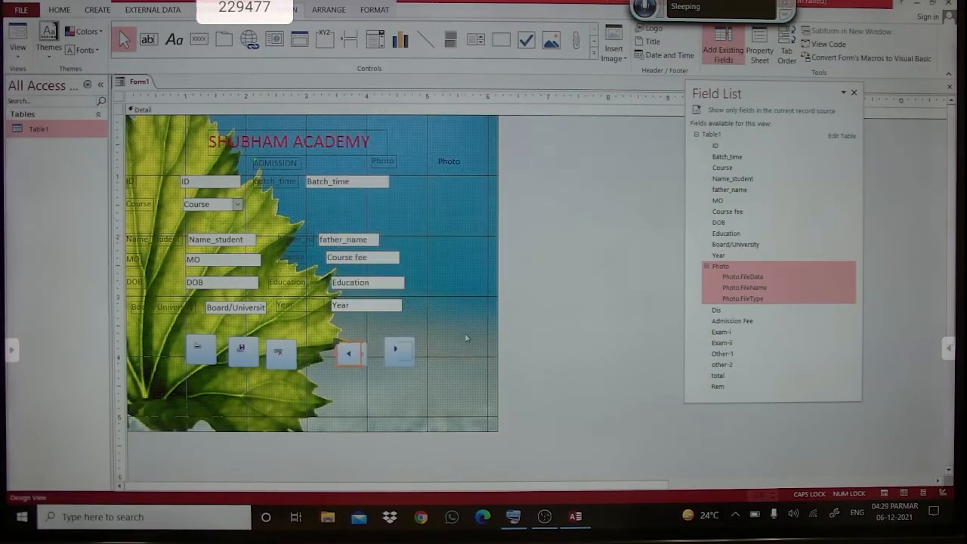
Shift the previous-record button right and slightly up so it sits close beside and level with the next-record button.
key(Up)
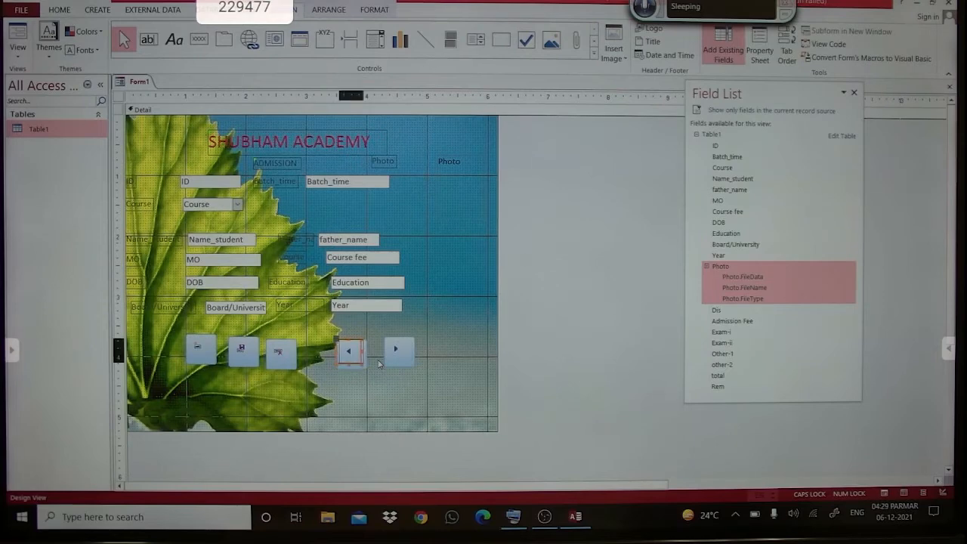
key(Right)
key(Right)
key(Right)
key(Right)
key(Right)
key(Right)
key(Left)
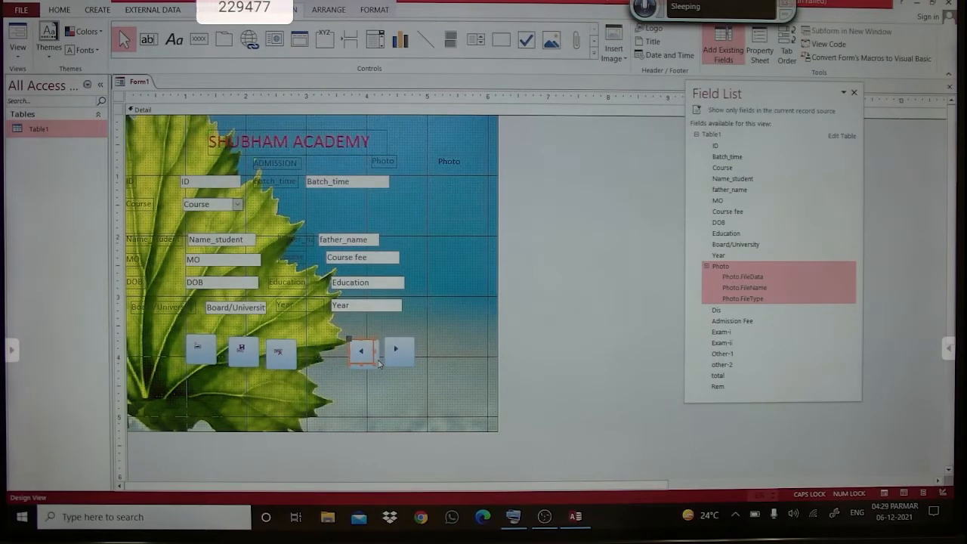
click(414, 387)
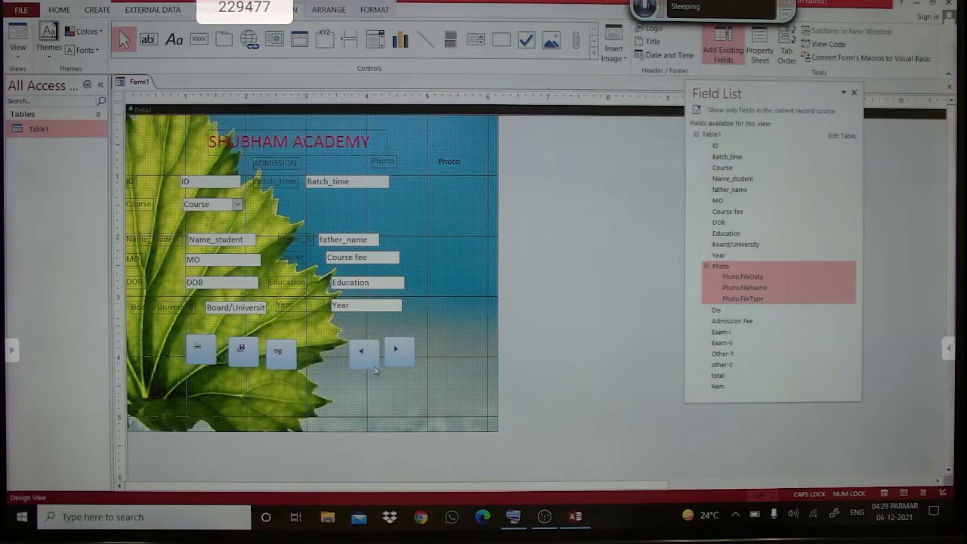
click(375, 342)
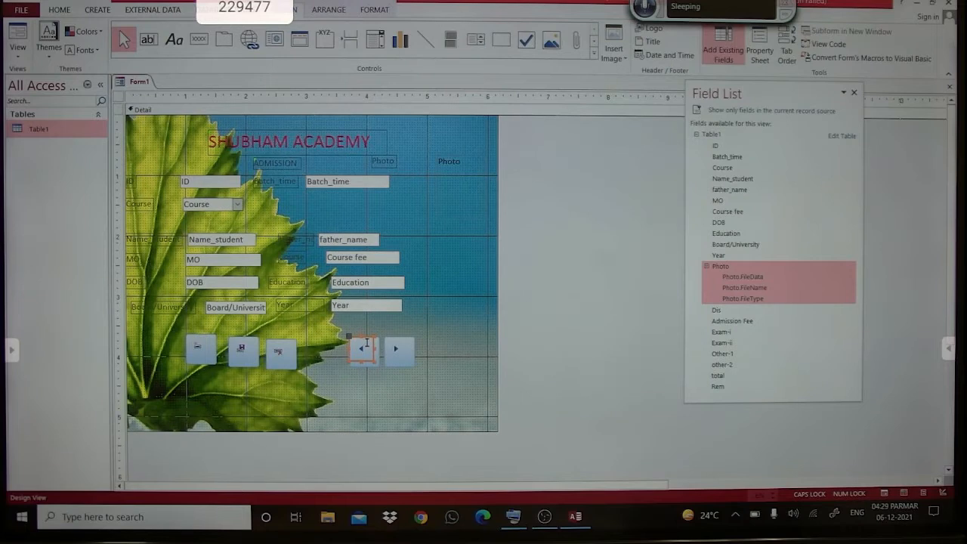
click(417, 404)
click(197, 41)
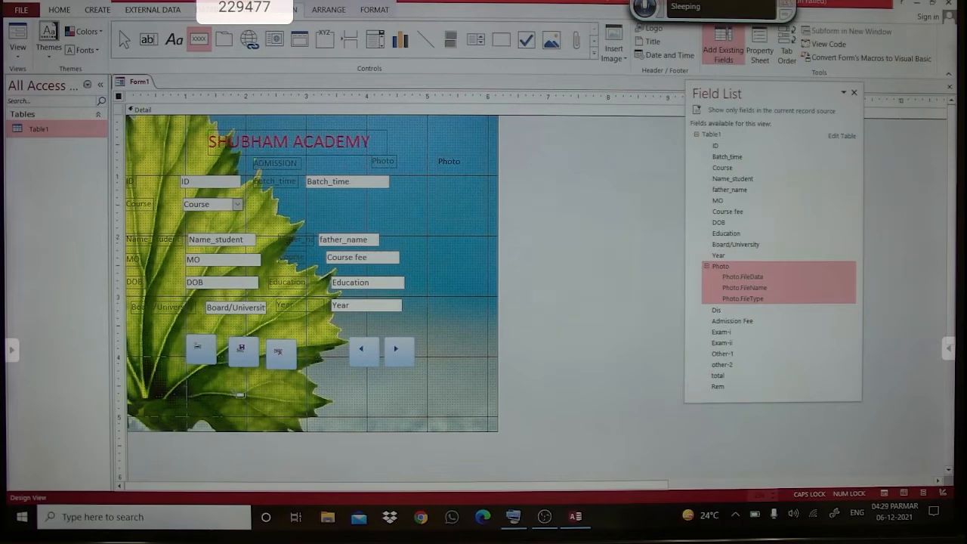
click(235, 393)
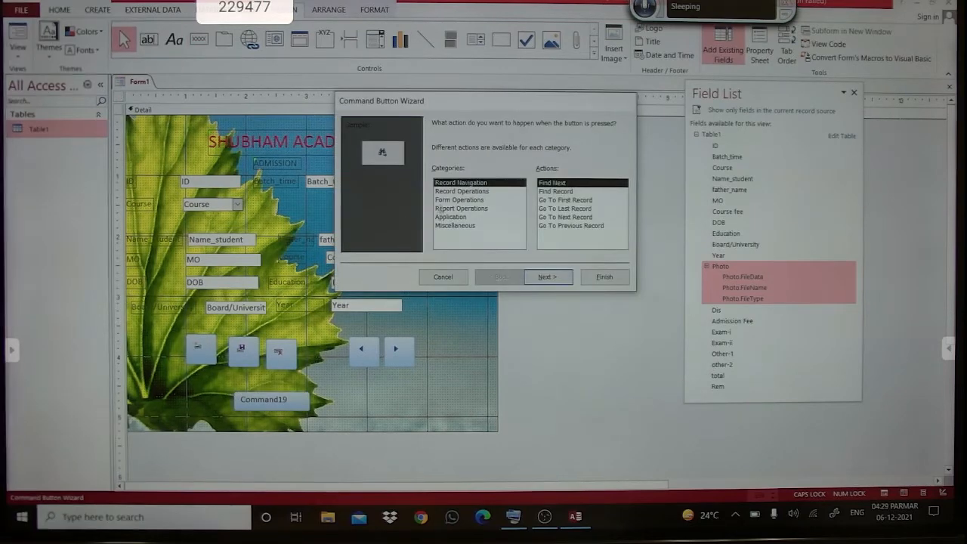
click(457, 200)
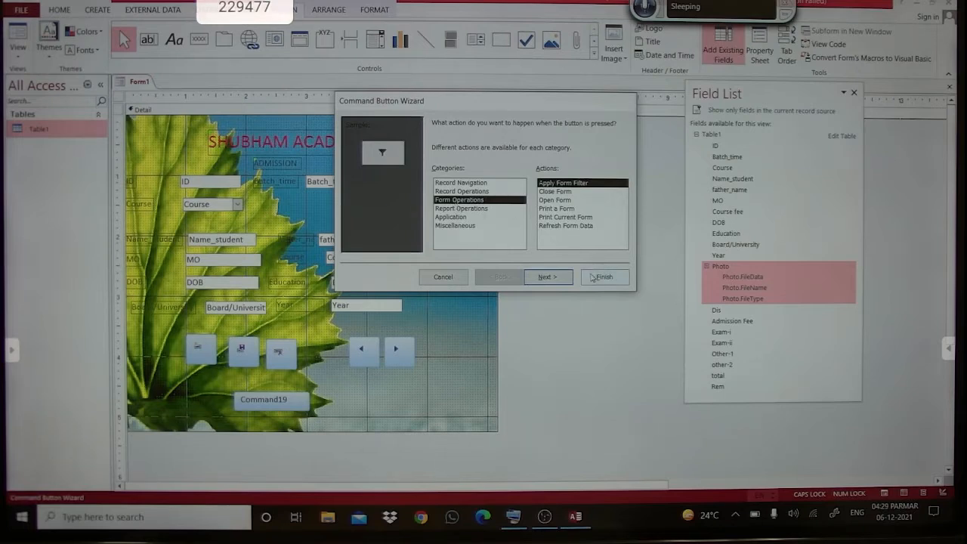
click(442, 277)
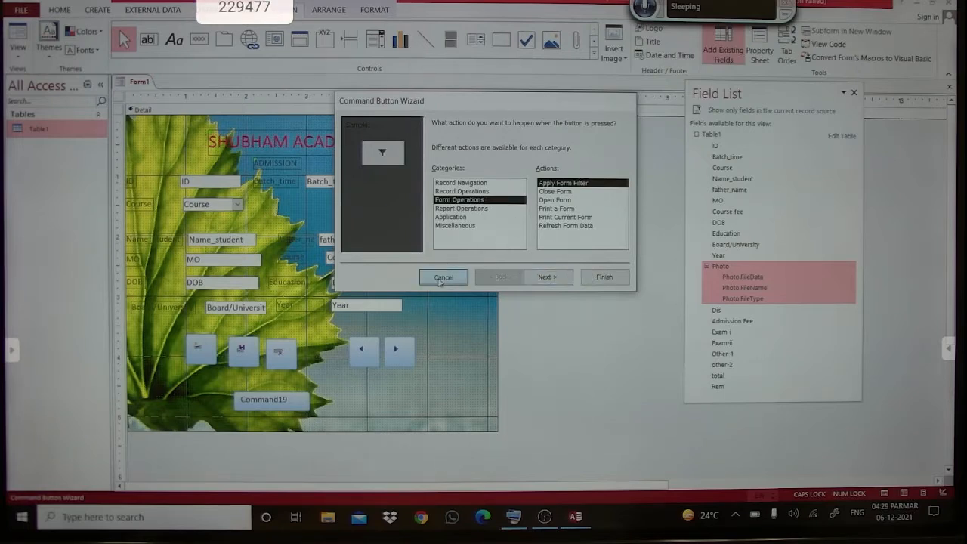
key(Delete)
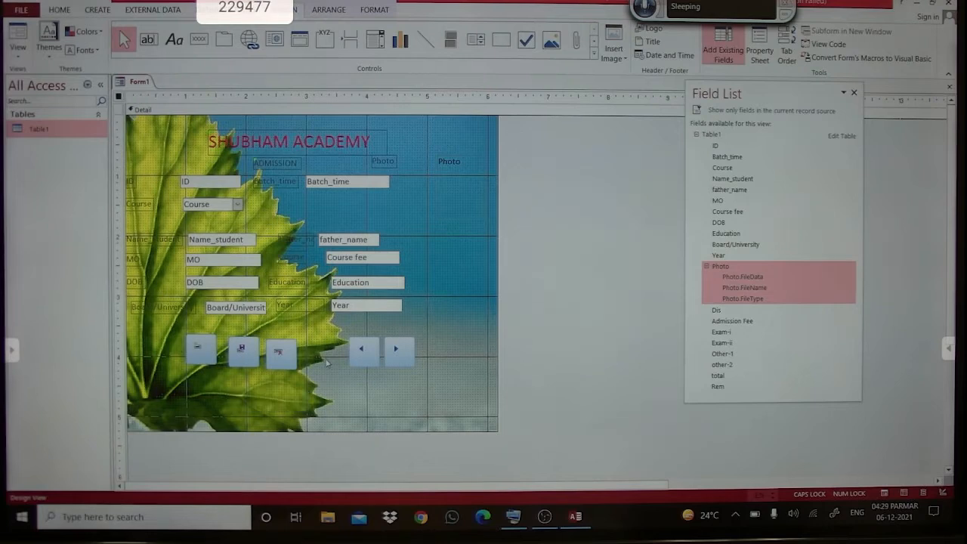
Save the form under the name ADMISSION and close it.
click(339, 396)
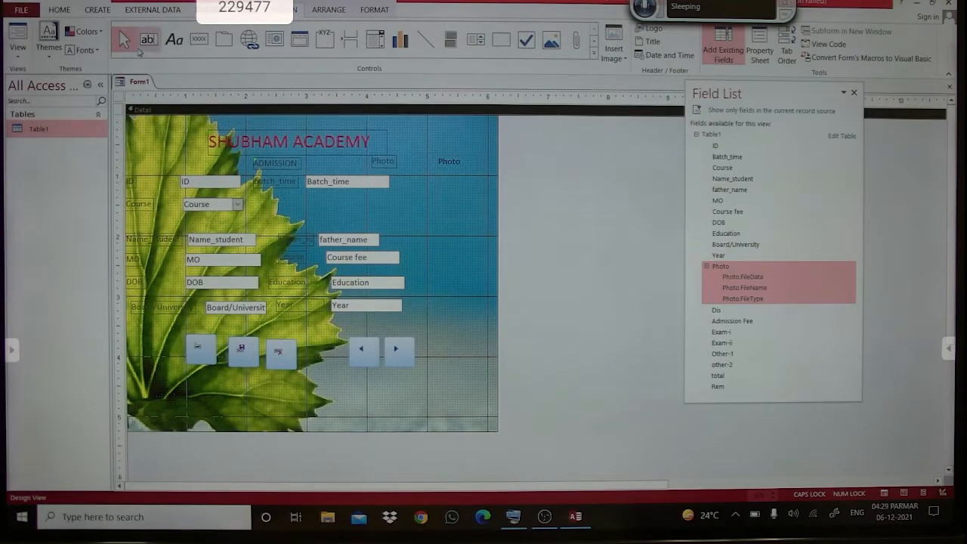
key(ctrl+s)
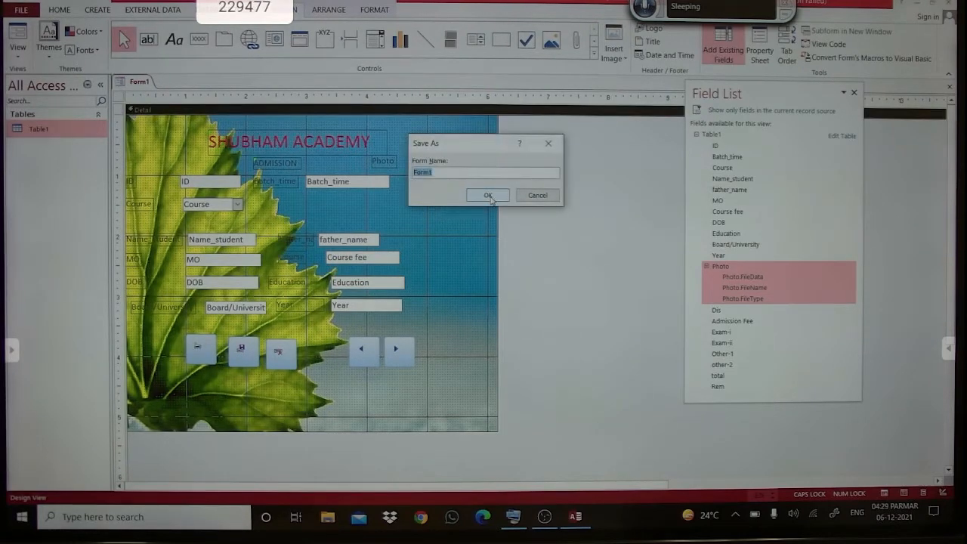
text(ADMISSION)
click(488, 196)
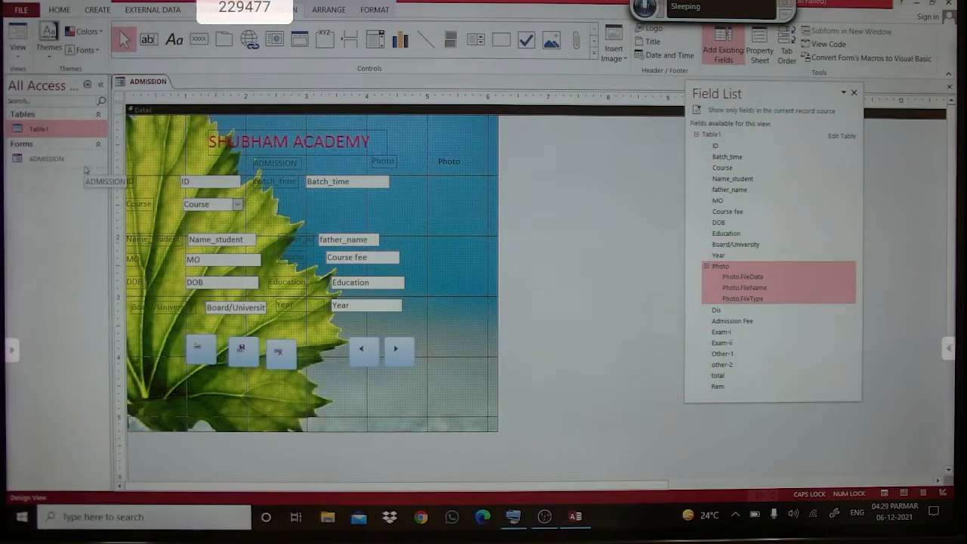
right_click(155, 85)
click(171, 103)
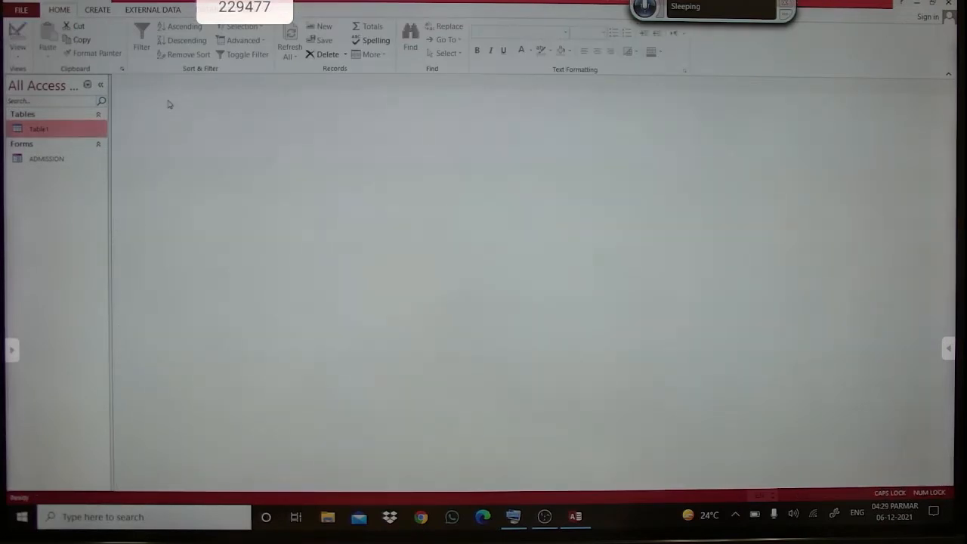
Create a second blank form in Design view and show the properties of the whole form.
click(94, 12)
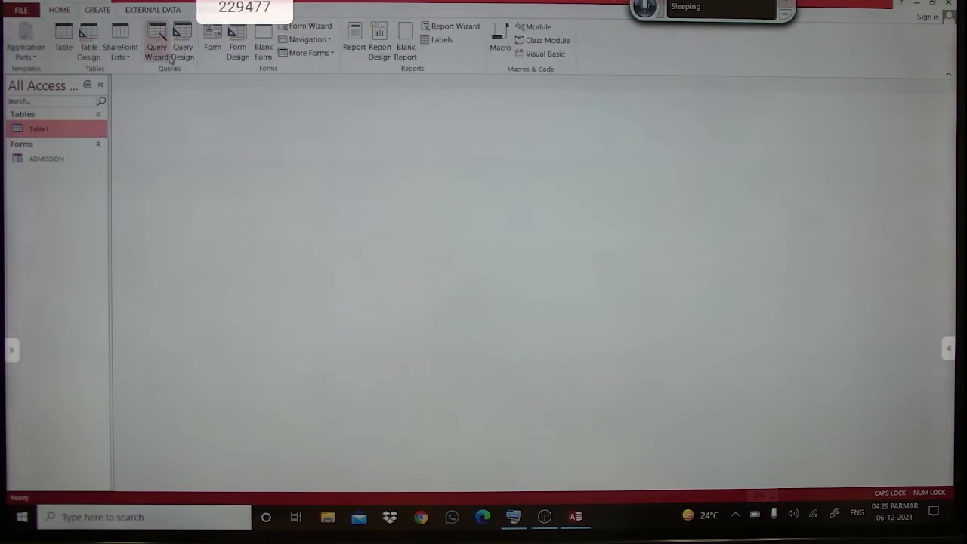
click(238, 50)
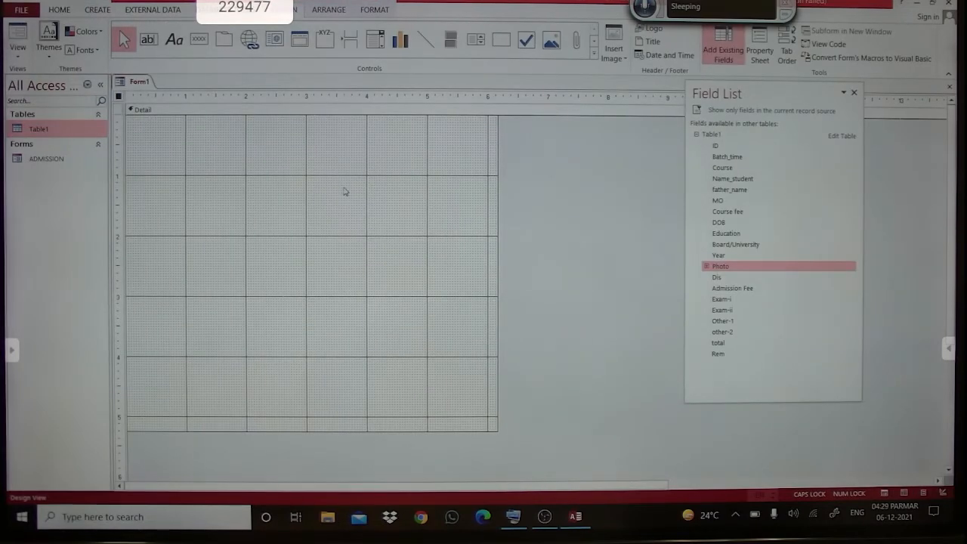
click(344, 191)
right_click(344, 191)
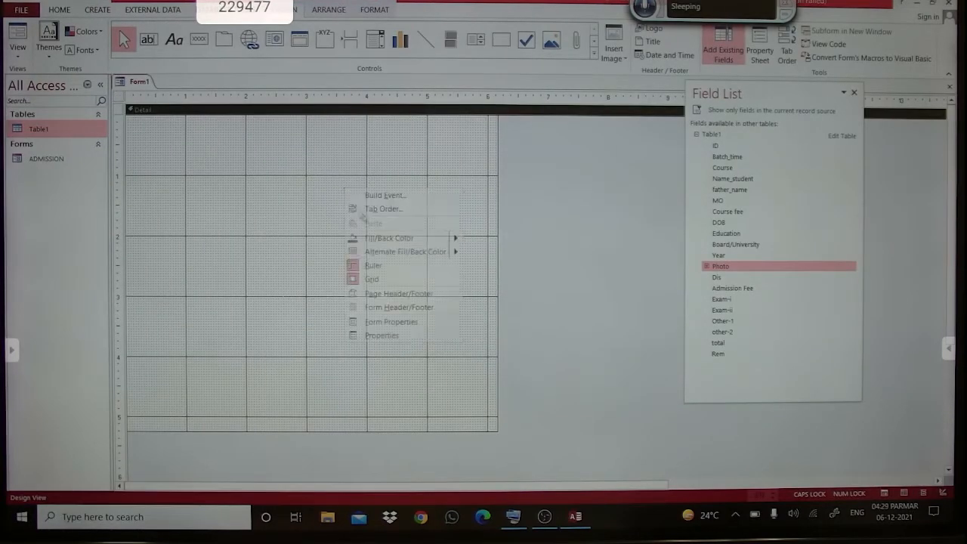
click(371, 337)
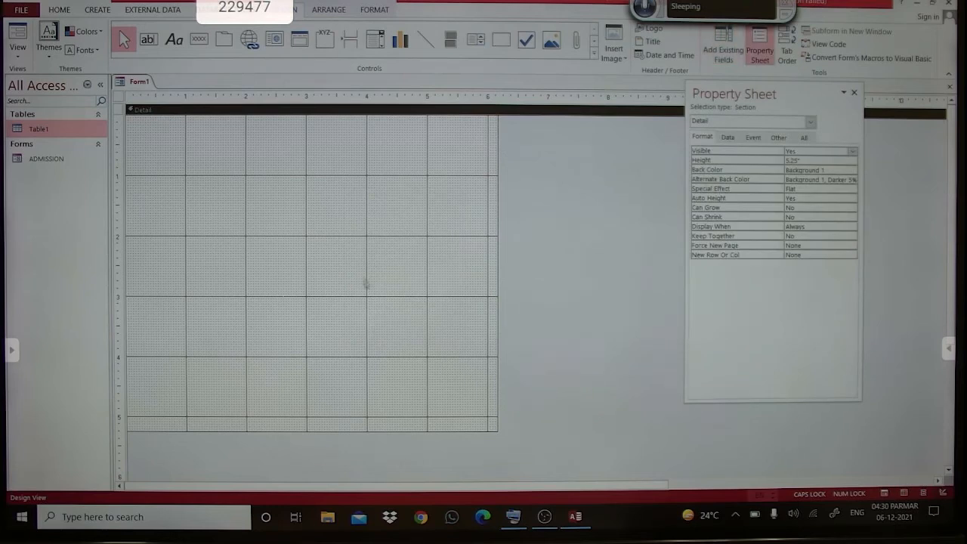
right_click(358, 266)
click(380, 397)
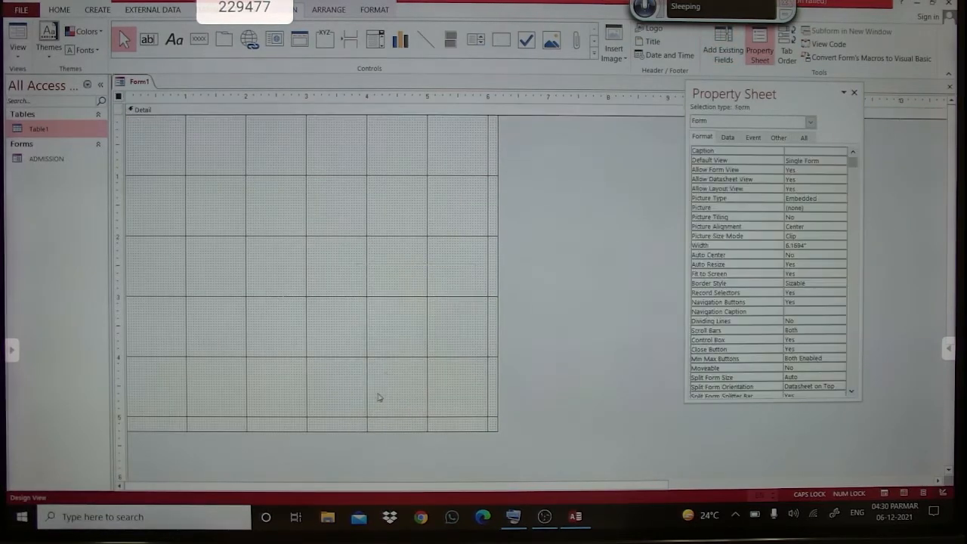
Set the new form's background picture to the desktop image 150515.
click(739, 255)
click(729, 208)
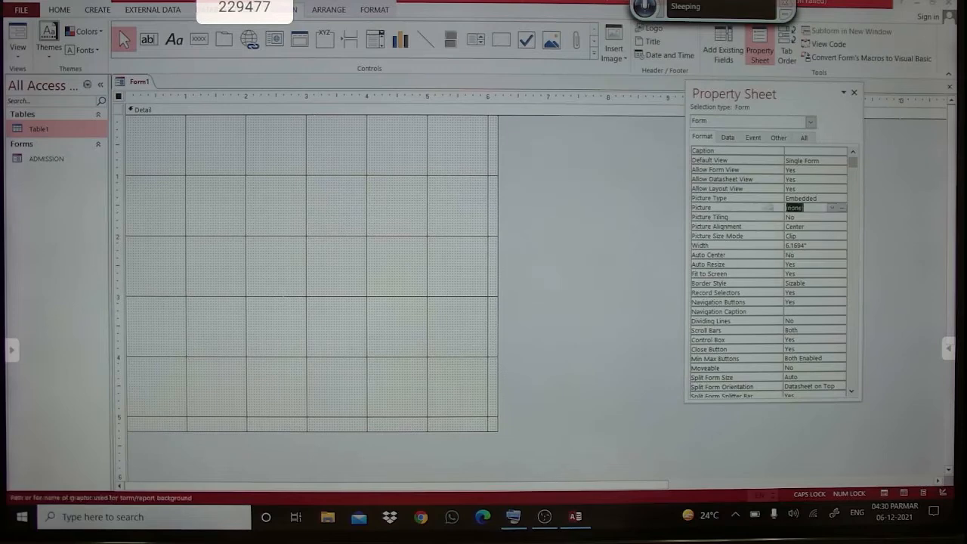
click(842, 208)
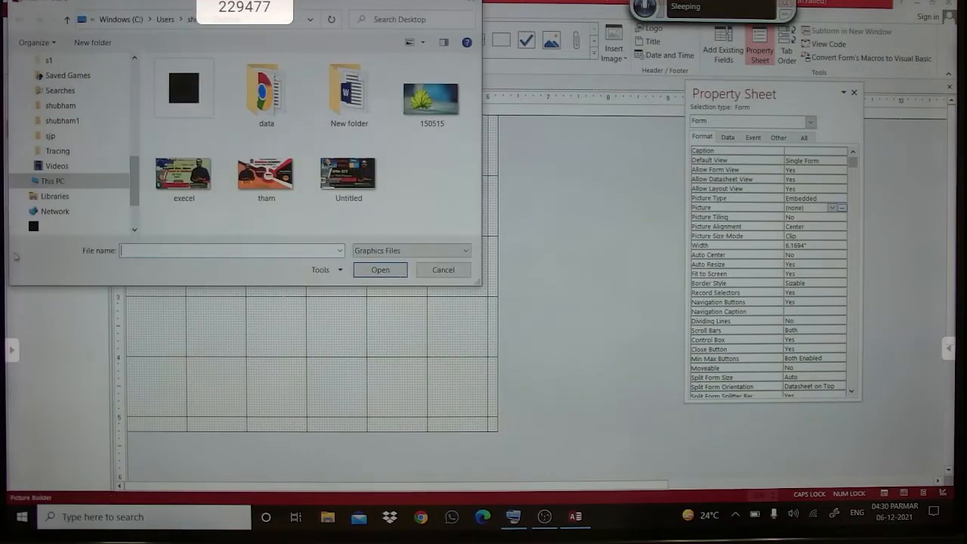
click(179, 182)
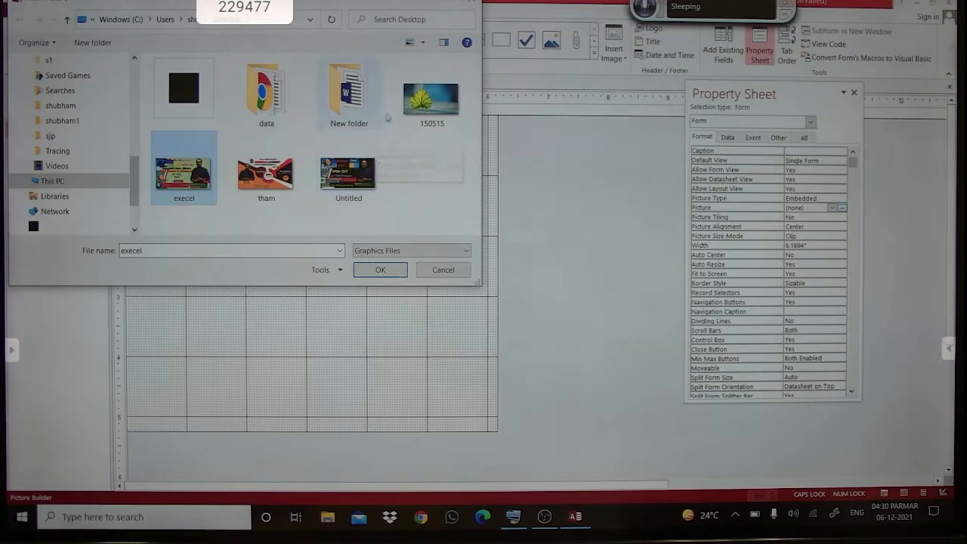
click(430, 97)
click(380, 271)
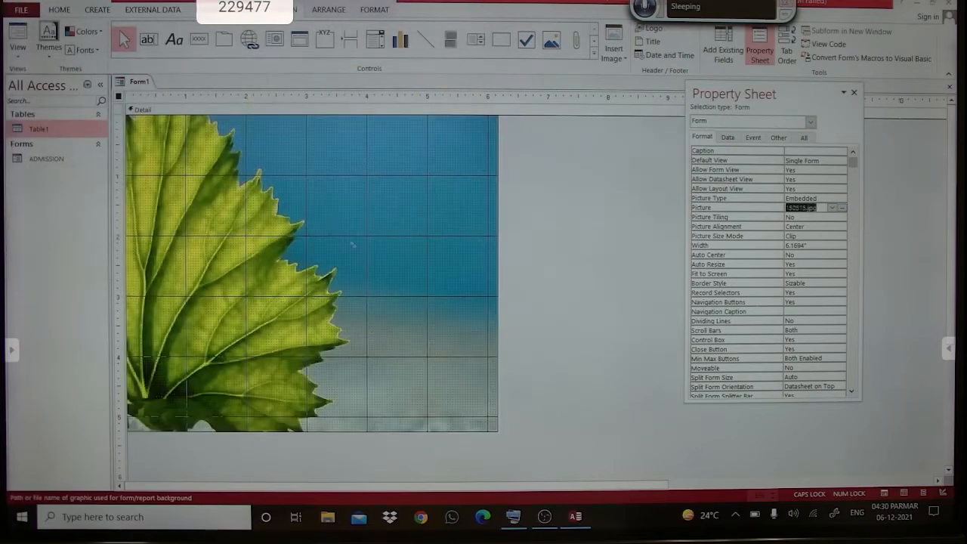
Try the third built-in Office theme on the new form.
click(319, 212)
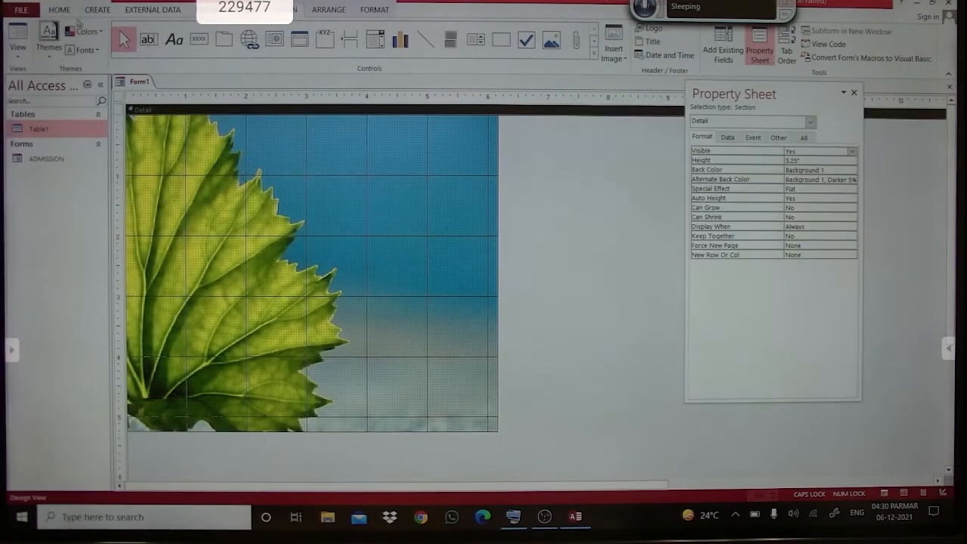
click(48, 38)
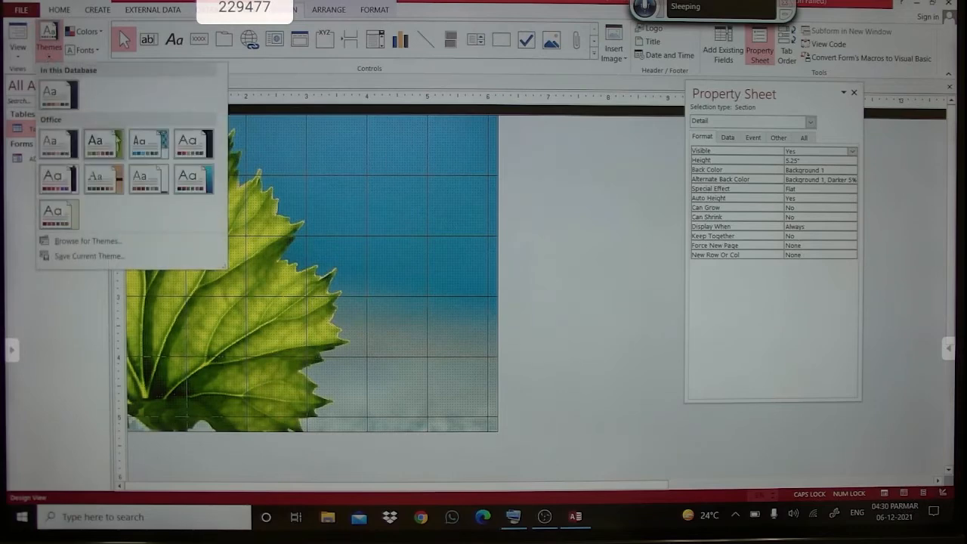
click(149, 146)
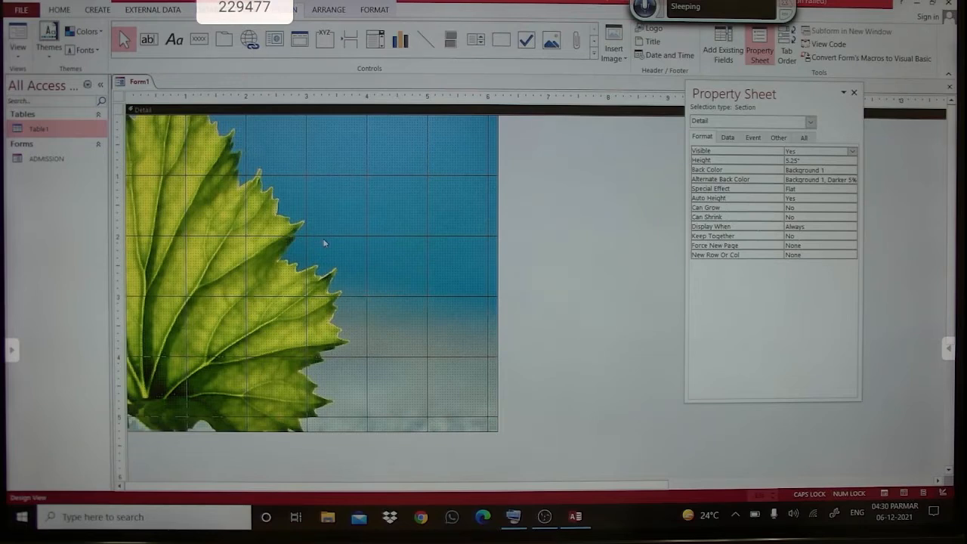
Add the existing Table1 fields ID and Name_student to the new form, with Name_student directly below ID.
click(720, 46)
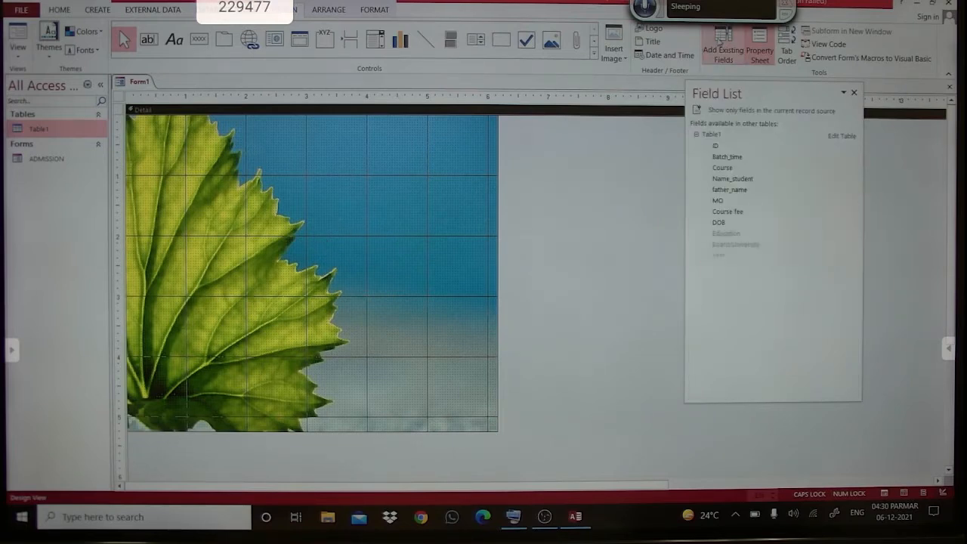
click(723, 146)
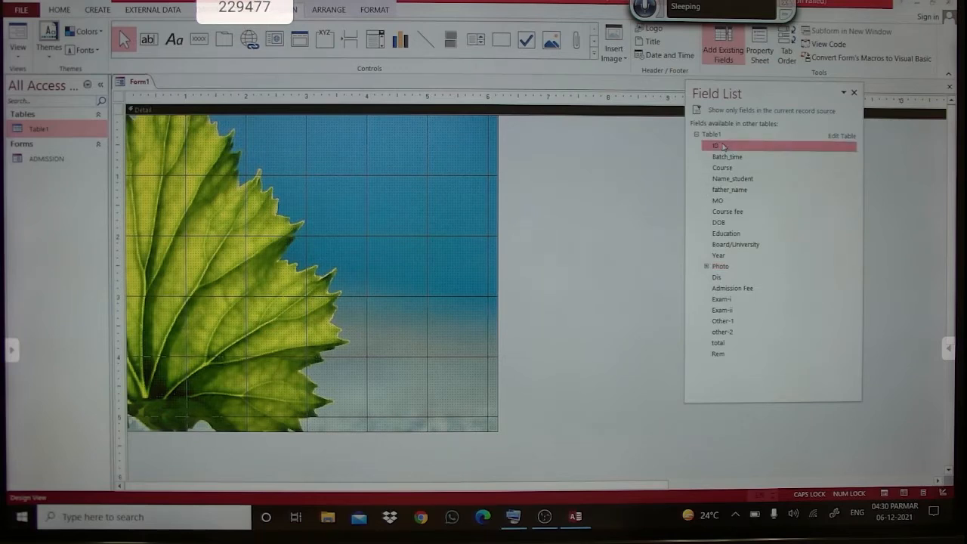
drag(725, 147, 186, 158)
click(198, 172)
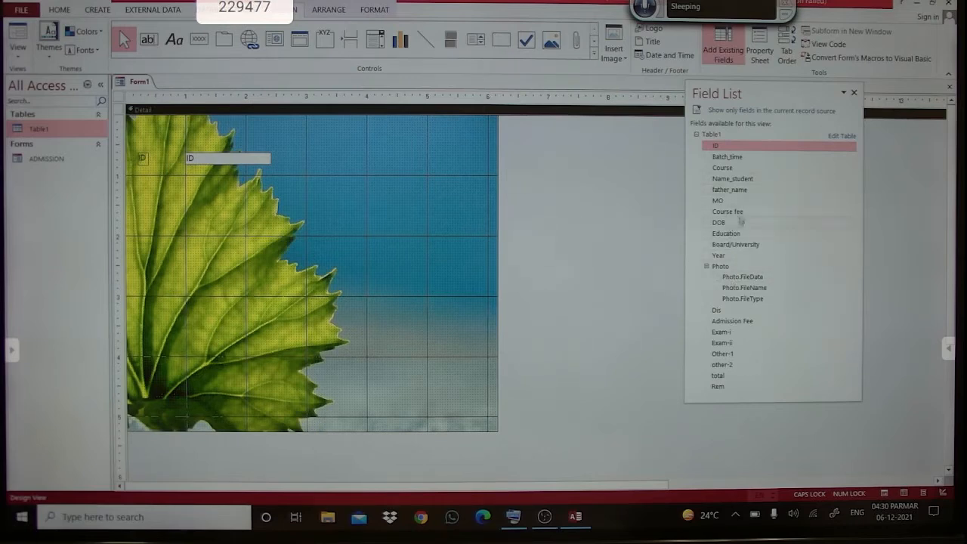
click(733, 179)
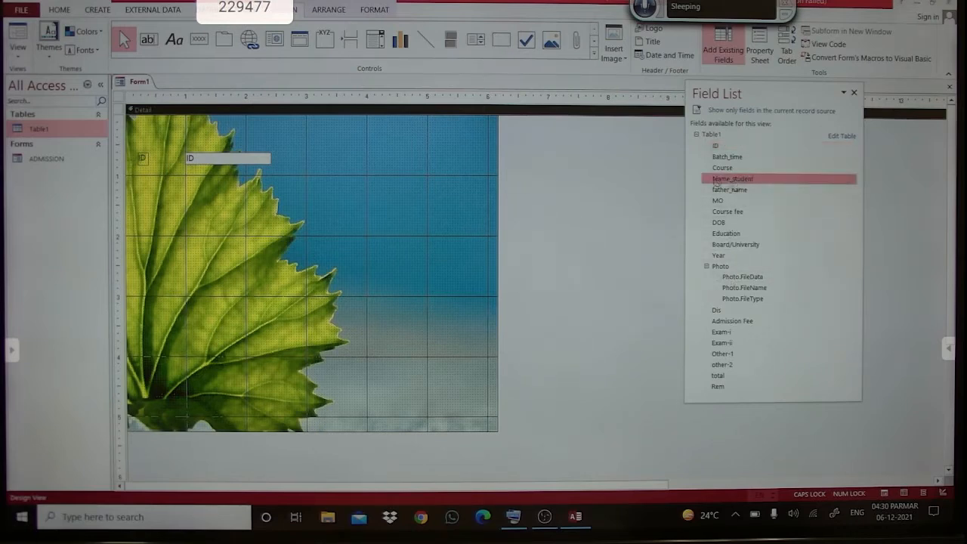
drag(201, 184, 191, 179)
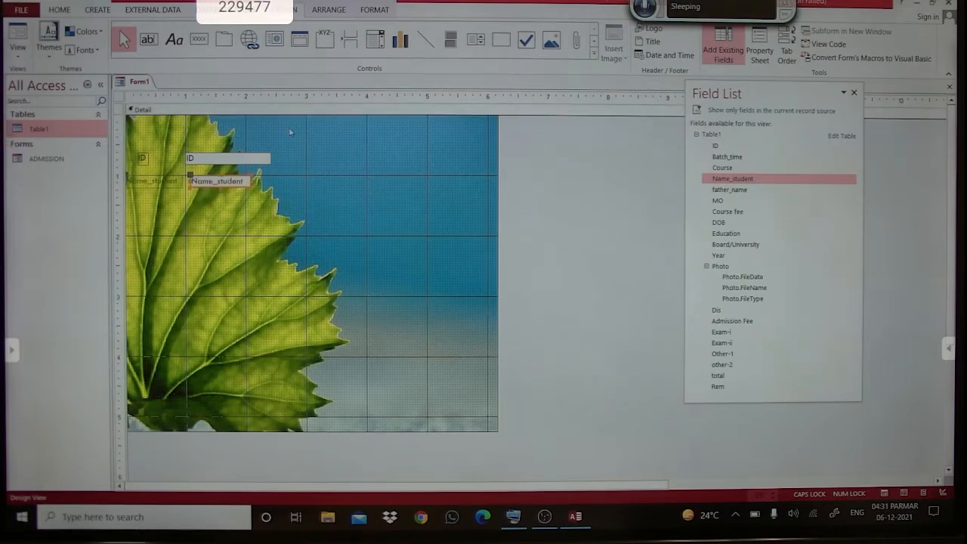
Move the ID and Name_student fields with their labels further down and inward on the form, and fine-tune Name_student's position.
drag(332, 130, 119, 200)
key(Down)
key(Down)
key(Down)
key(Down)
key(Down)
key(Down)
key(Down)
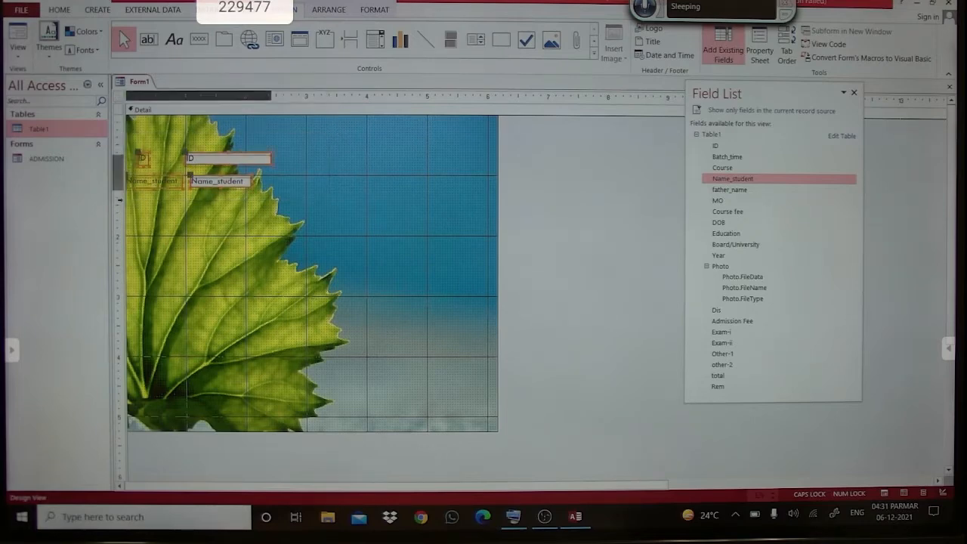
key(Right)
key(Right)
key(Right)
key(Right)
key(Right)
key(Right)
key(Right)
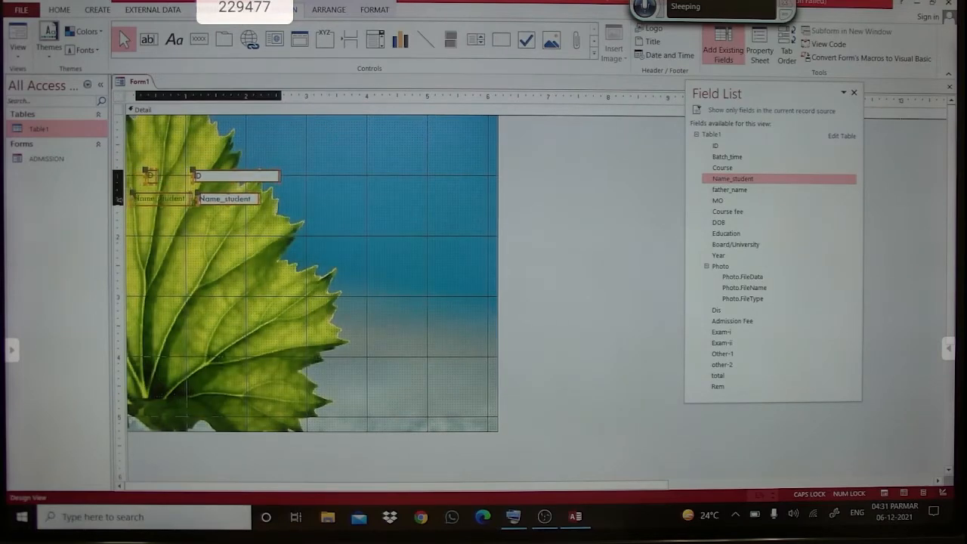
key(Down)
key(Down)
key(Down)
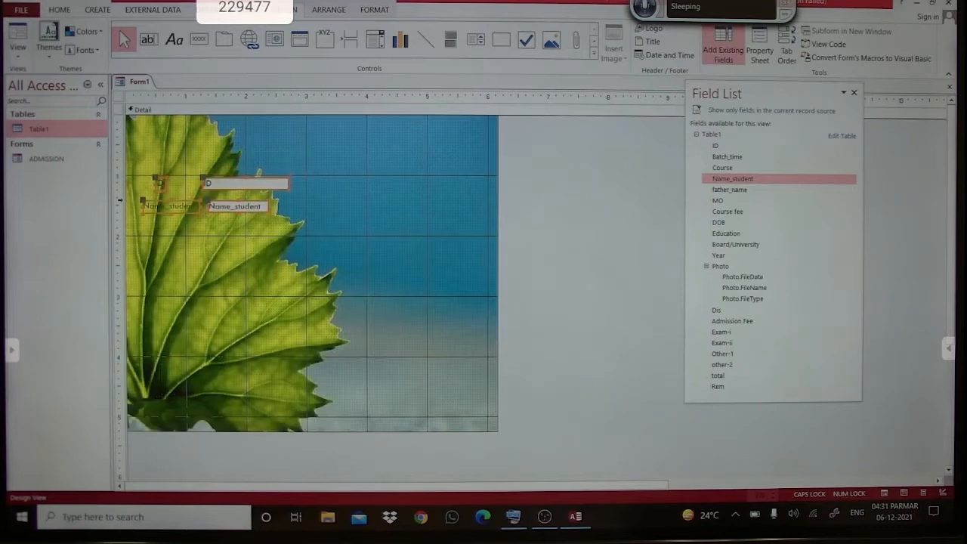
click(230, 207)
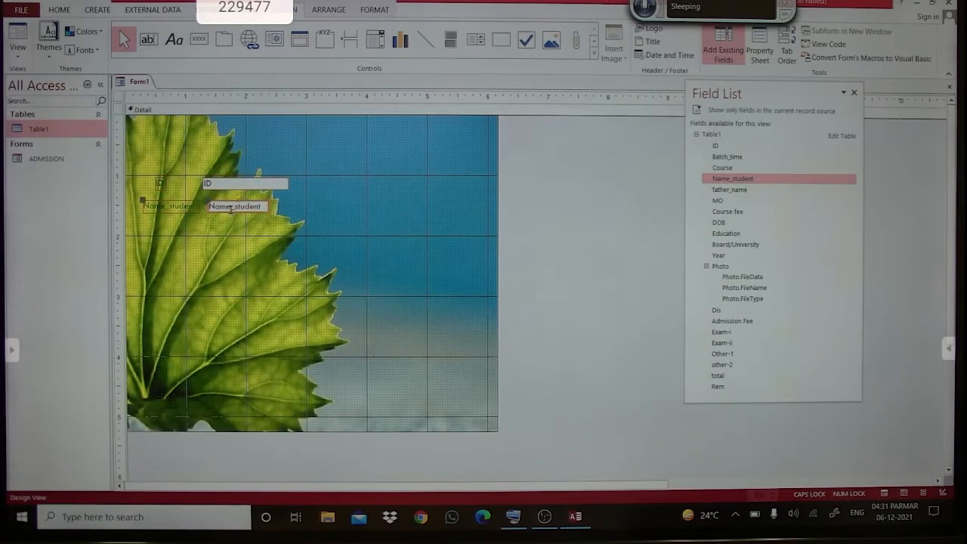
drag(230, 210, 235, 214)
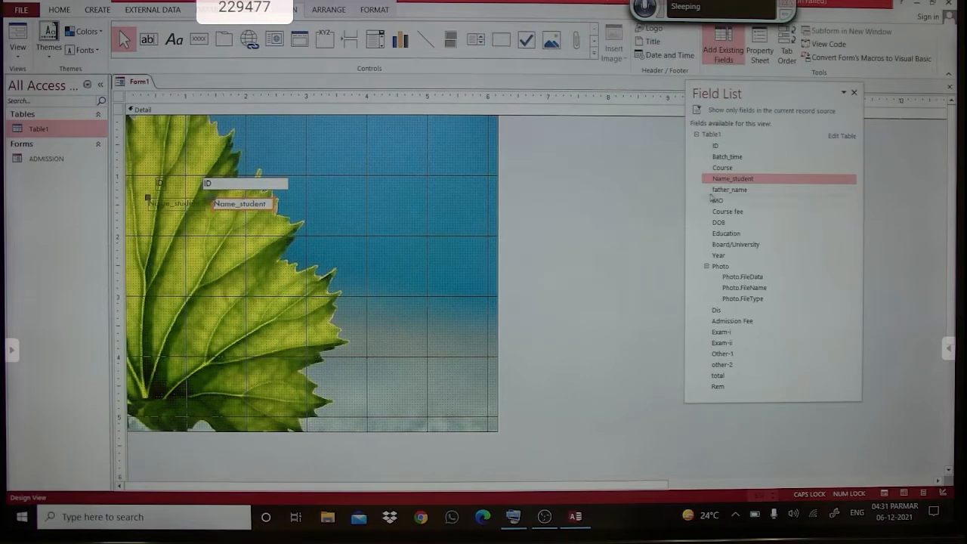
Add the father_name field without its label and place it directly beside the Name_student box.
drag(711, 194, 337, 211)
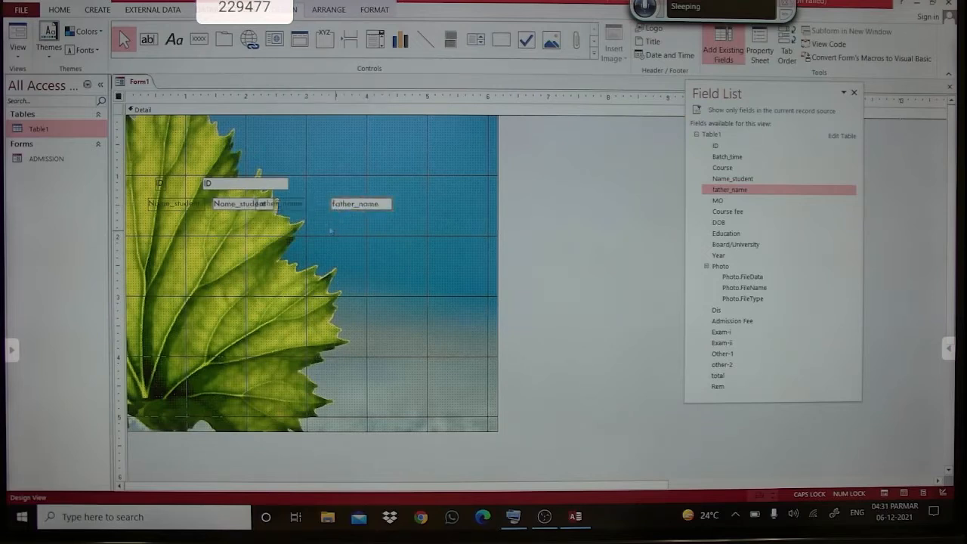
click(298, 203)
key(Delete)
drag(363, 211, 316, 212)
click(318, 233)
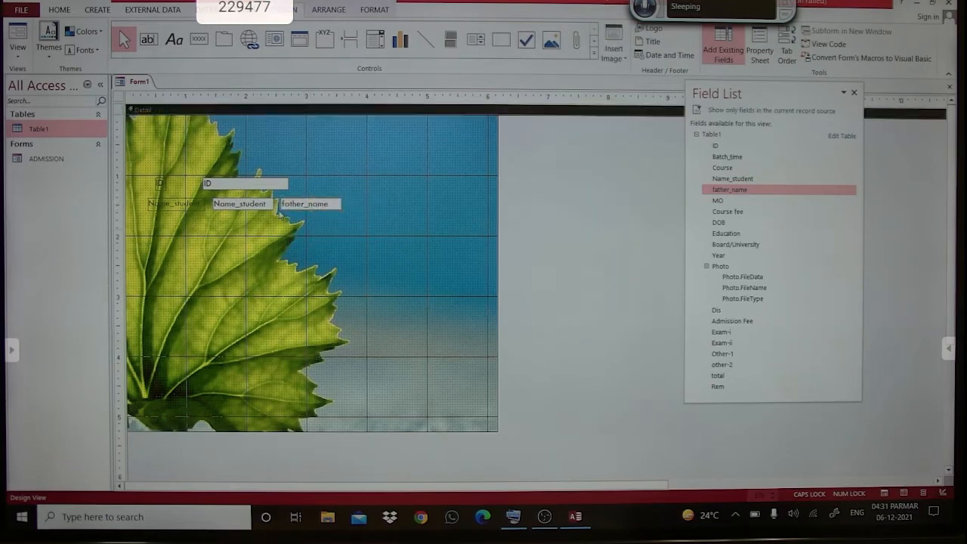
Try placing the Course fee field without its label in line with the ID field, and delete it again.
click(751, 213)
drag(748, 213, 421, 174)
click(368, 171)
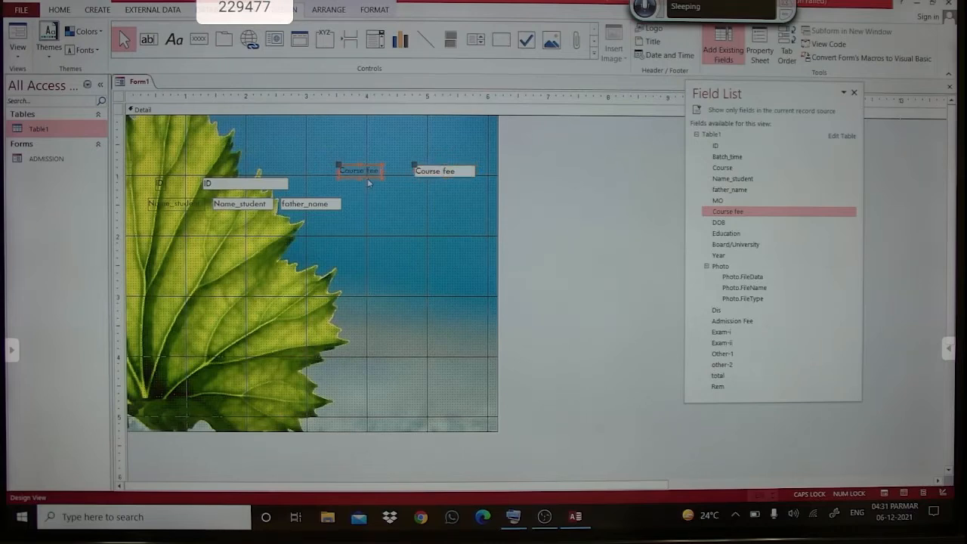
key(Delete)
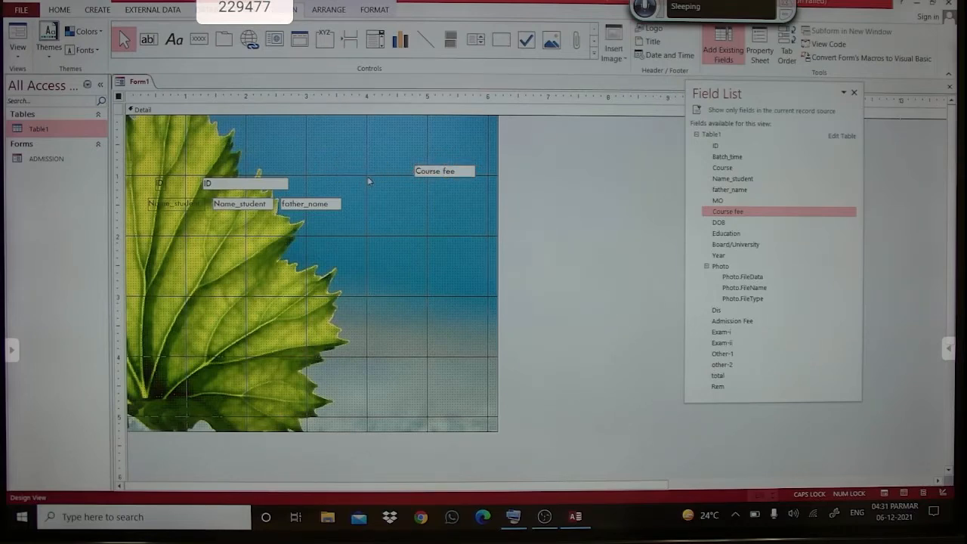
click(434, 175)
drag(434, 175, 398, 188)
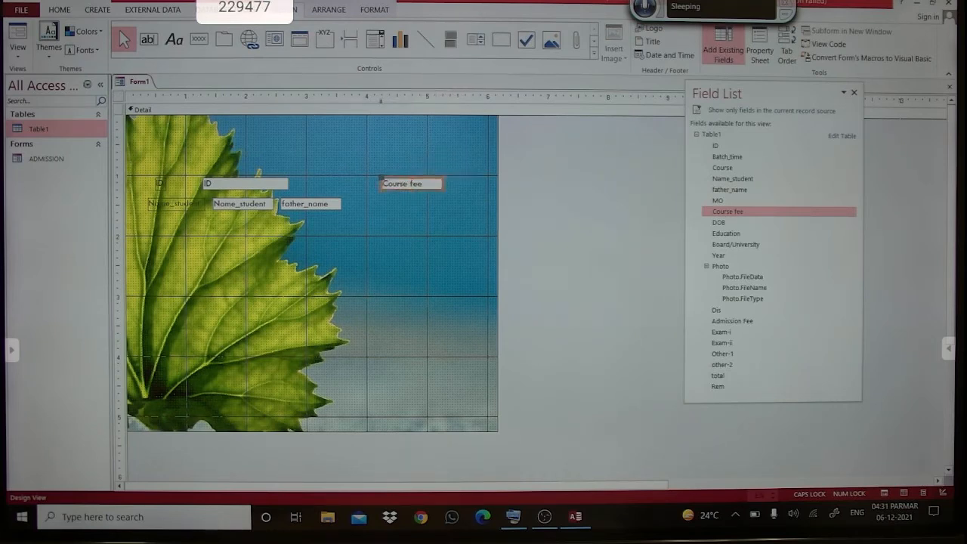
click(383, 150)
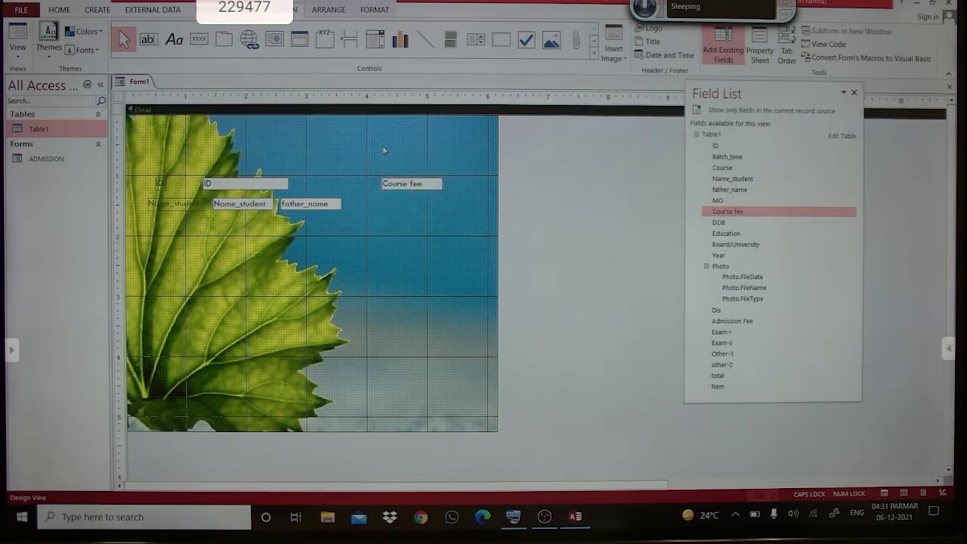
click(405, 185)
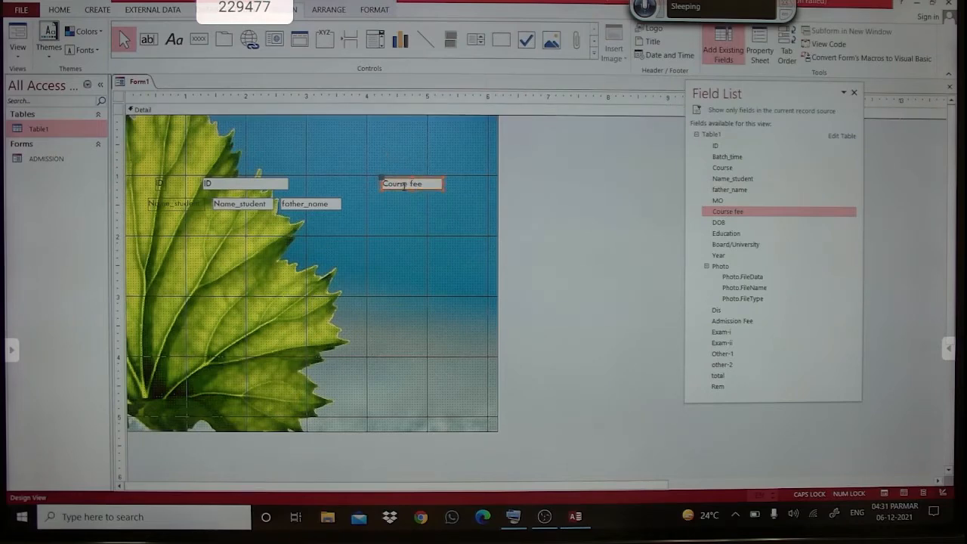
key(Delete)
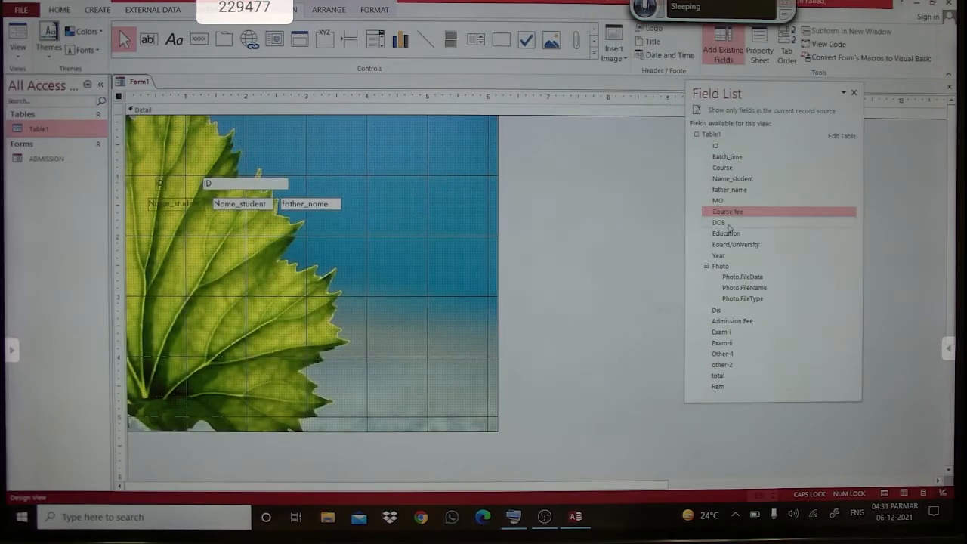
Try adding the Course field in line with the ID field, and delete both its label and its box.
drag(732, 169, 459, 180)
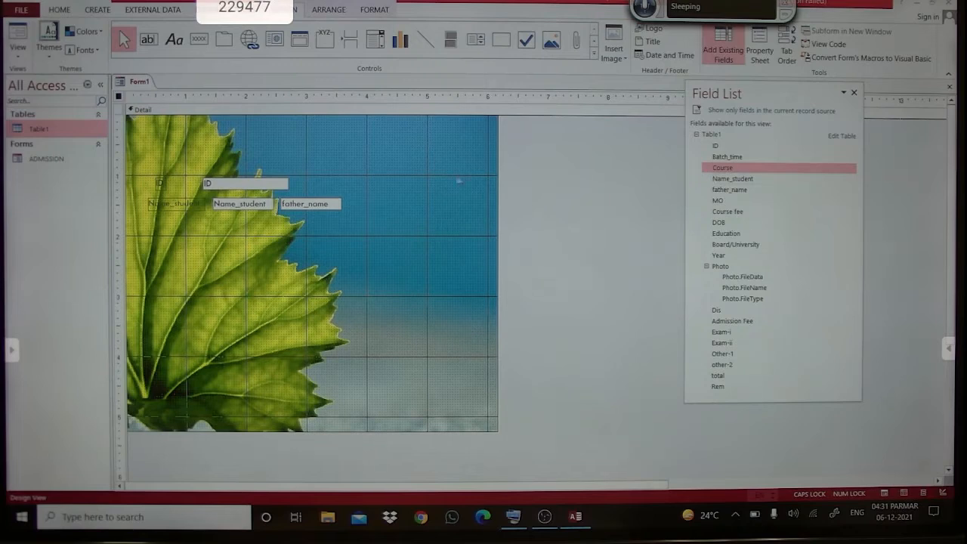
click(458, 180)
click(718, 170)
drag(718, 173, 451, 188)
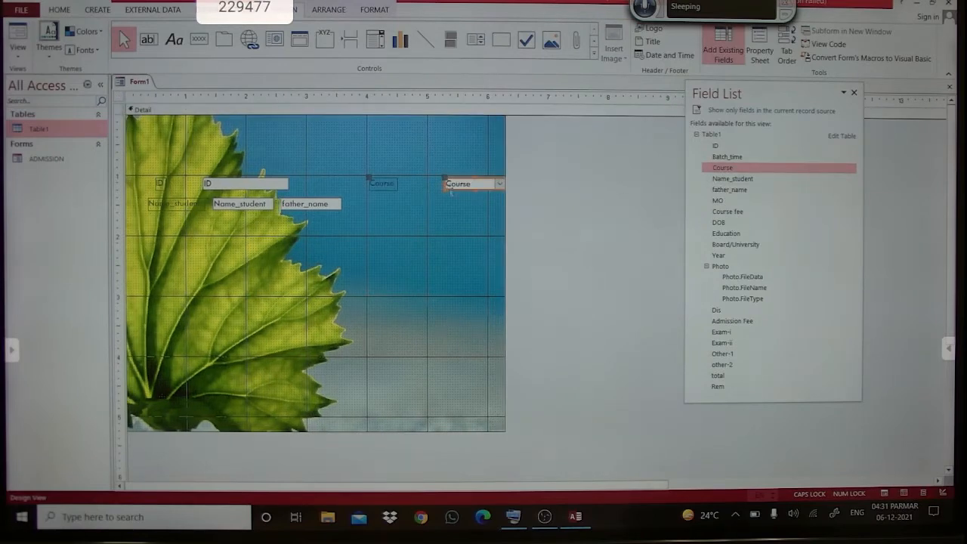
click(382, 185)
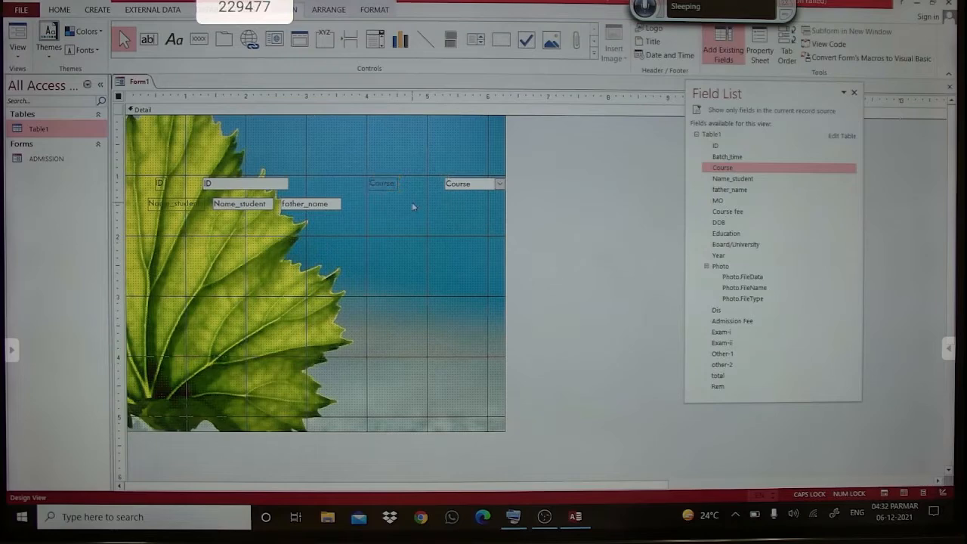
key(Delete)
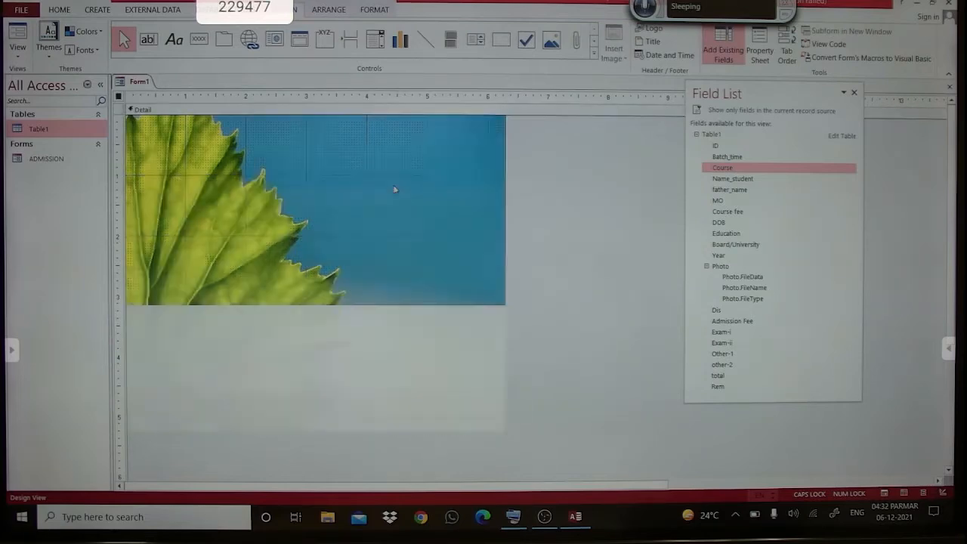
click(445, 188)
key(Delete)
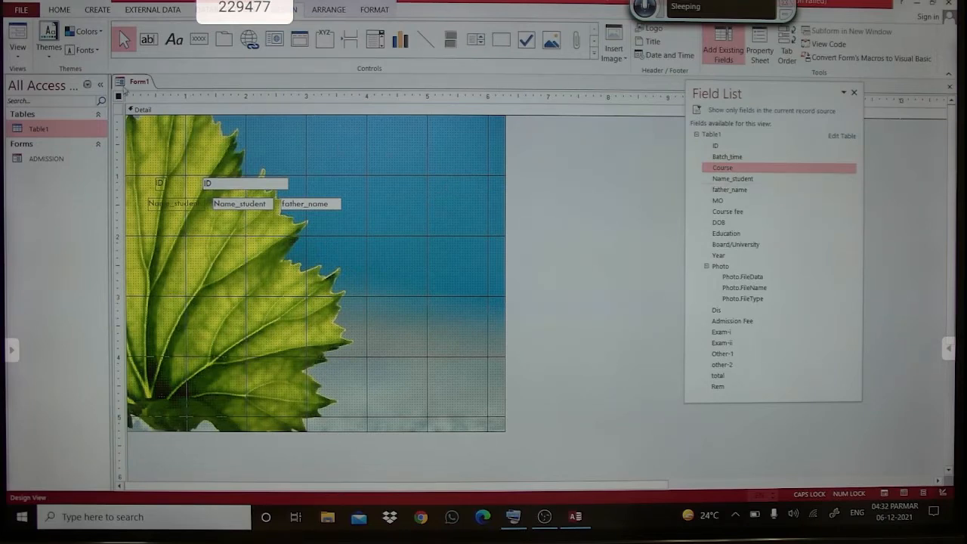
Close the second form and save it under the name FEEE.
right_click(135, 83)
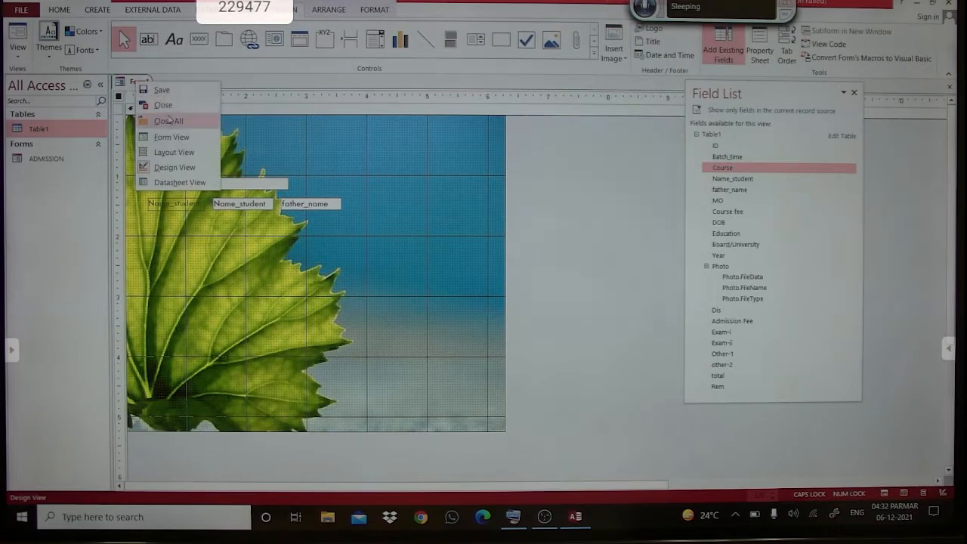
click(169, 121)
click(443, 288)
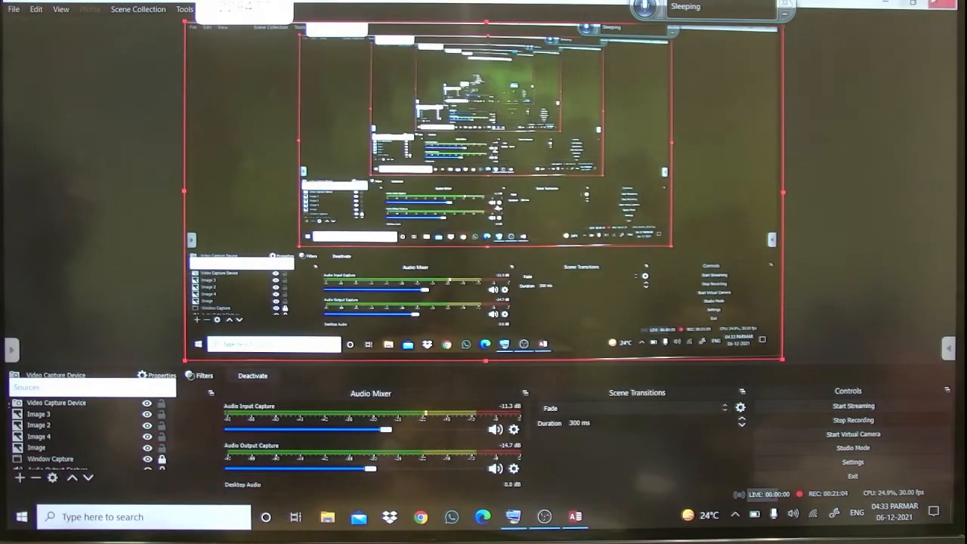
click(891, 3)
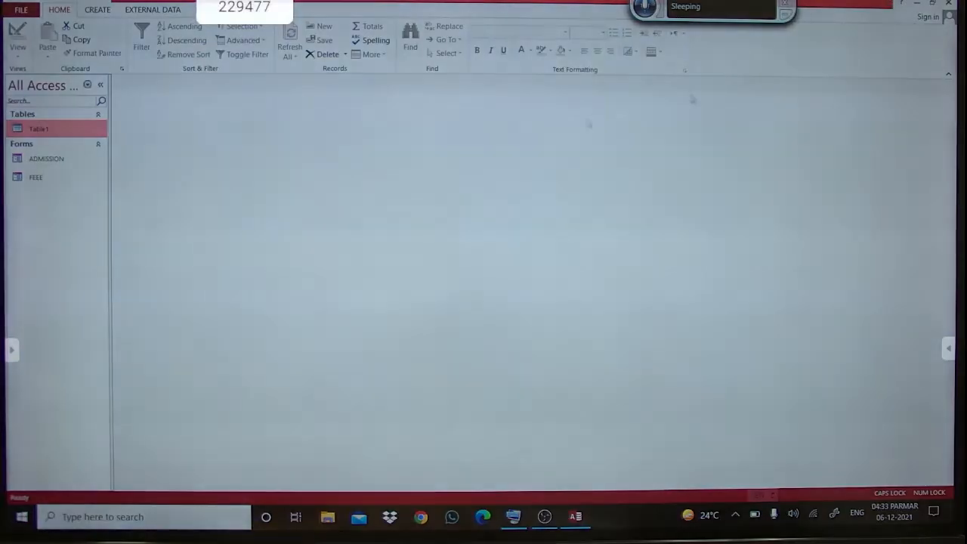
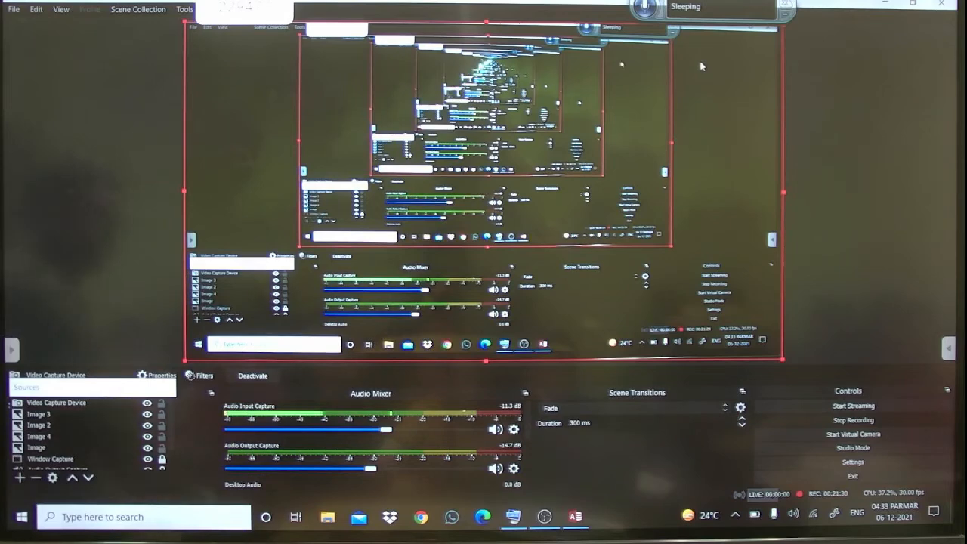
click(885, 4)
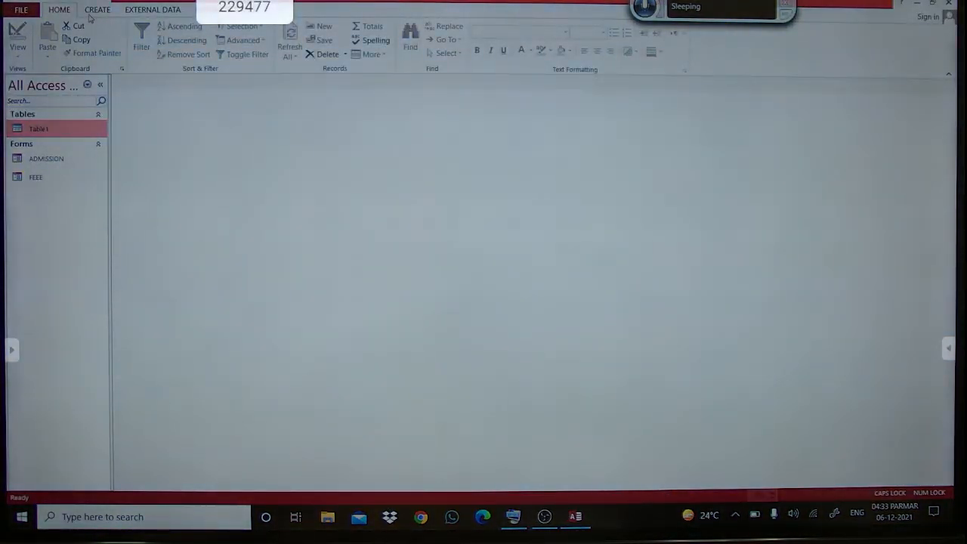
Open Table1 in Design view and bring the Access window back to the front.
right_click(54, 129)
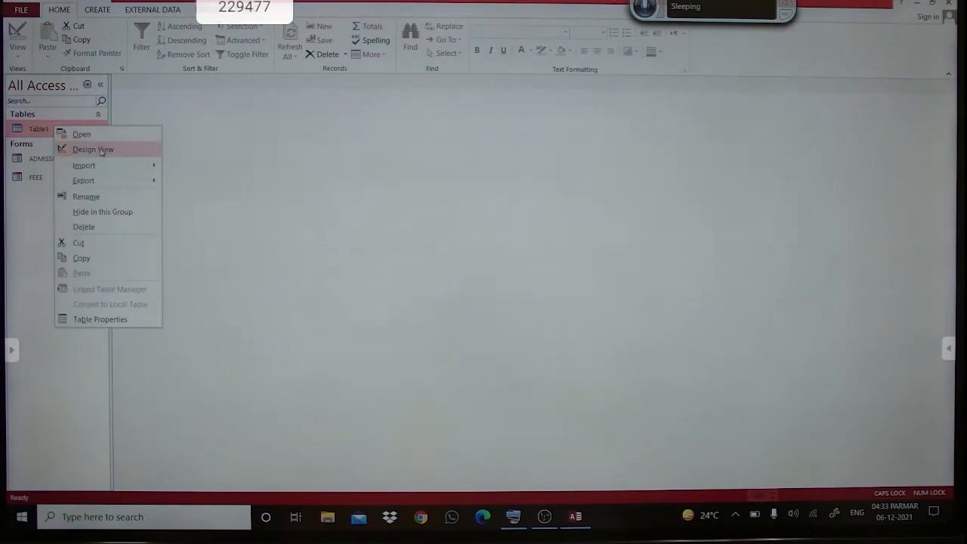
click(101, 152)
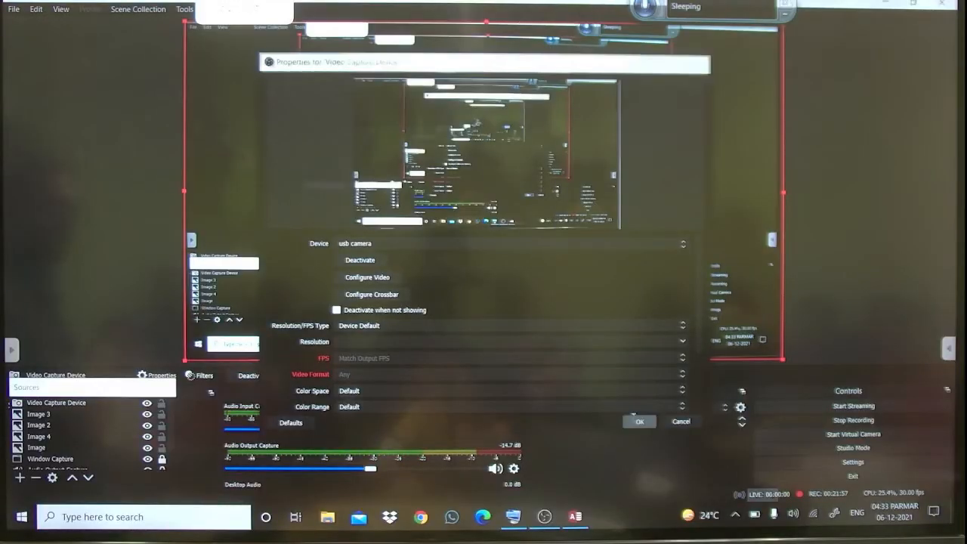
click(637, 421)
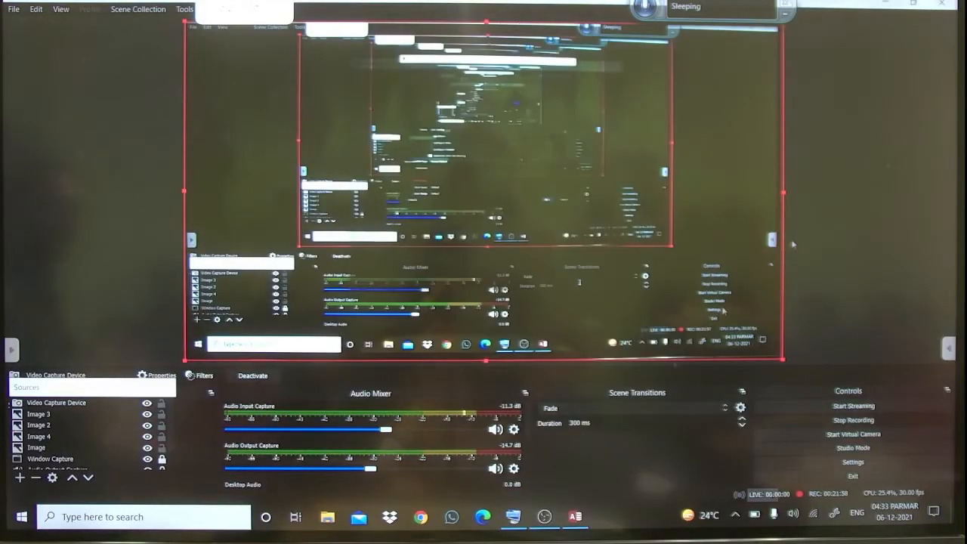
click(887, 3)
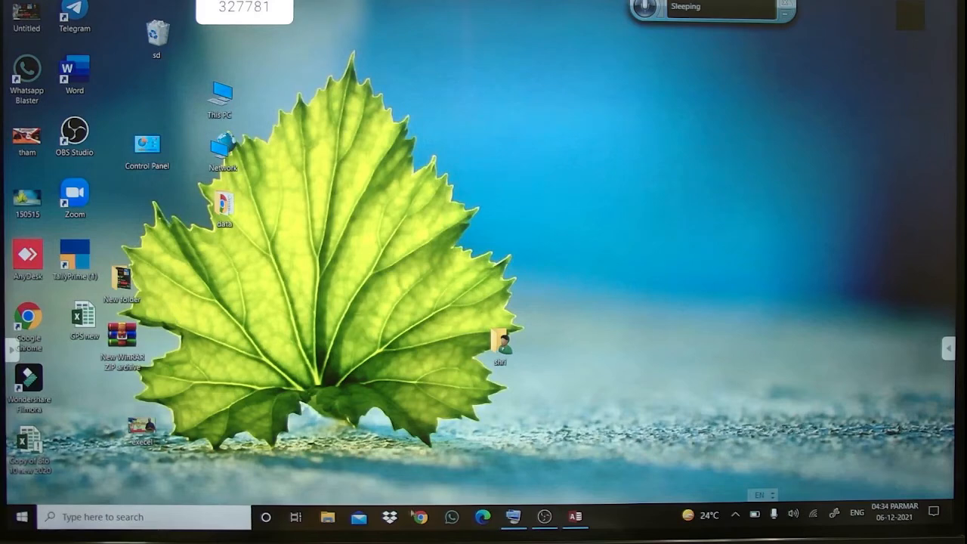
click(574, 517)
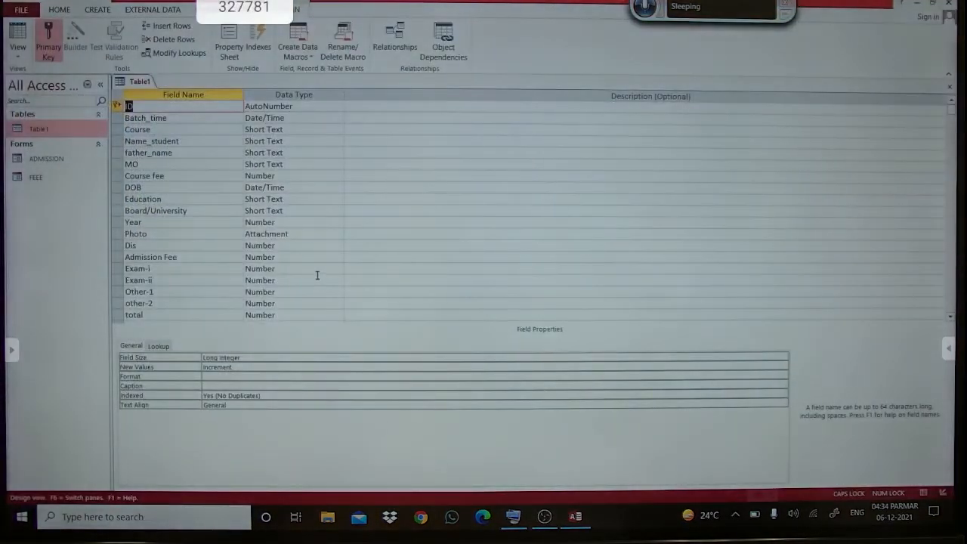
Change the Course field's data type in Table1 to Long Text and close the table.
click(159, 128)
click(261, 129)
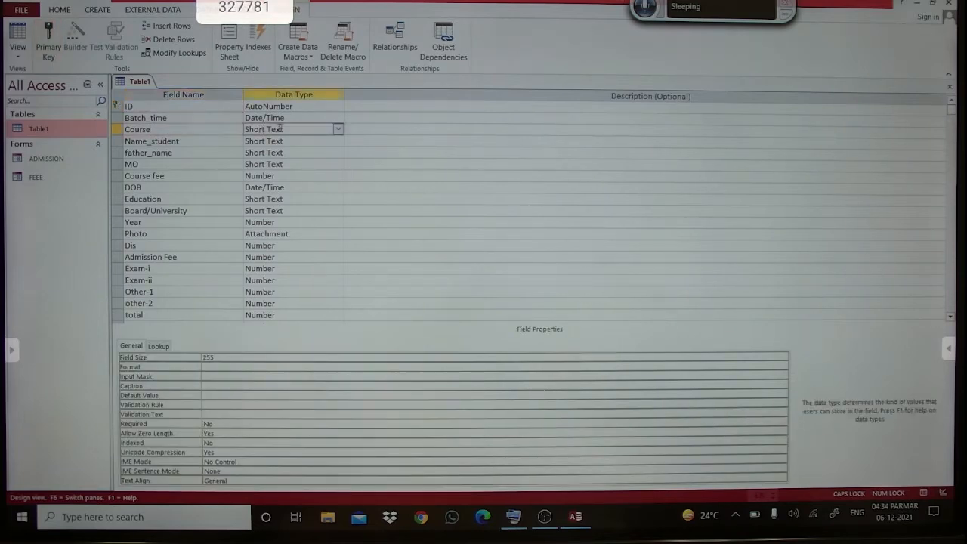
click(338, 129)
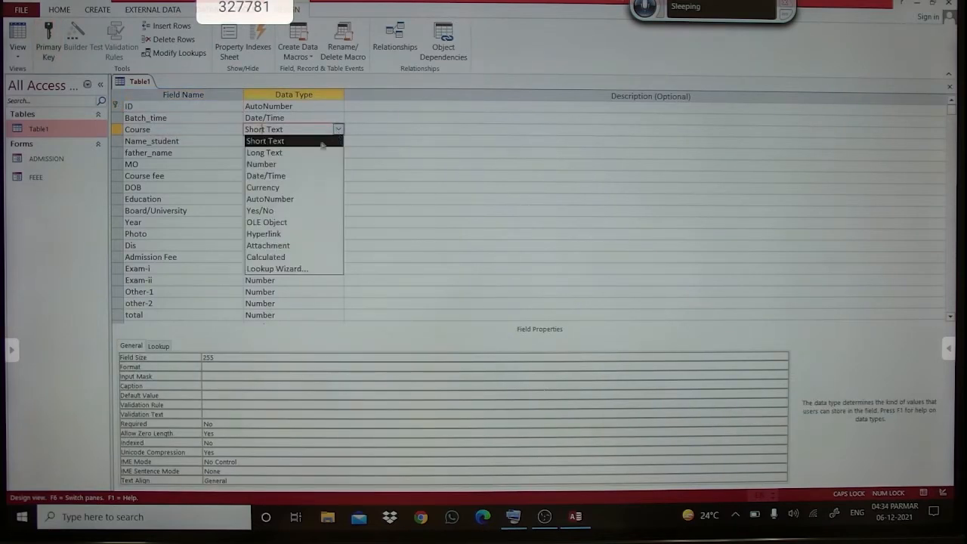
click(299, 154)
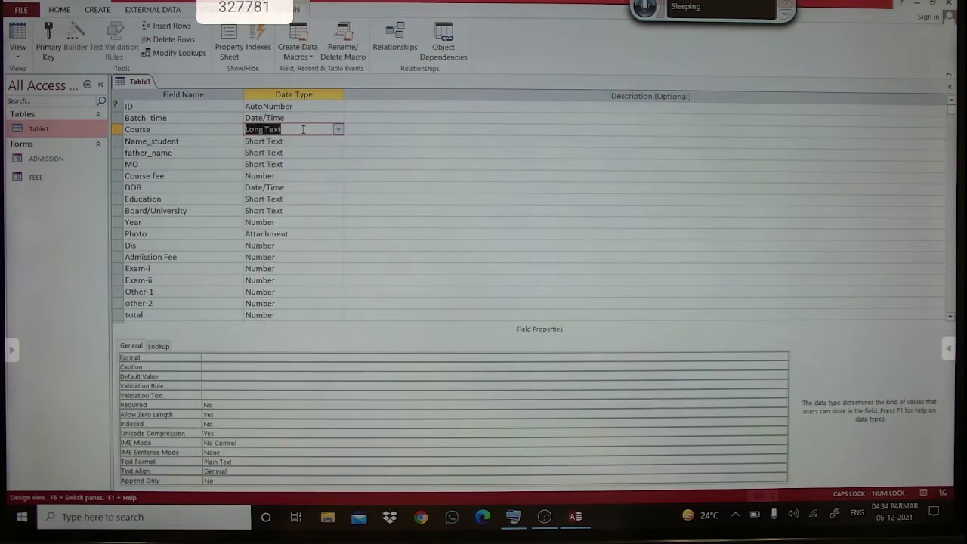
key(Down)
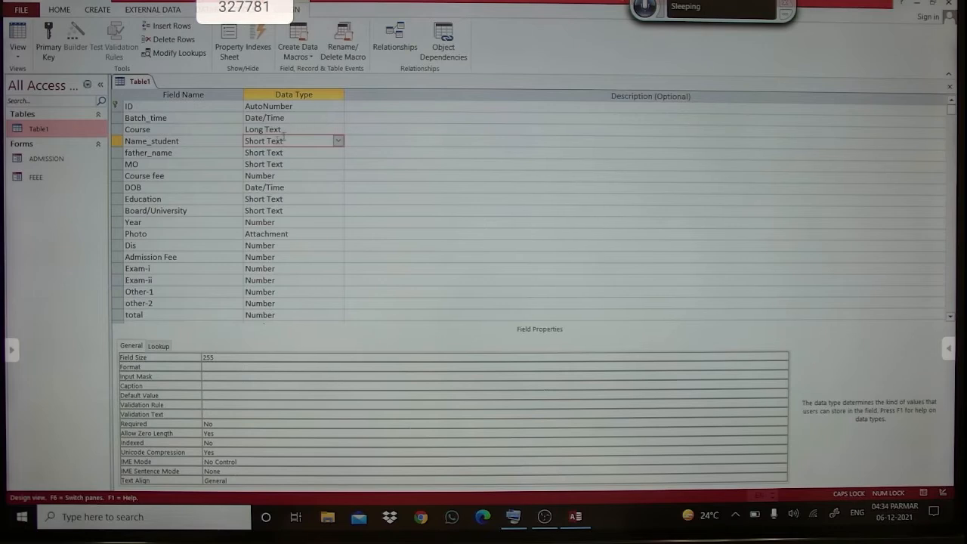
click(201, 139)
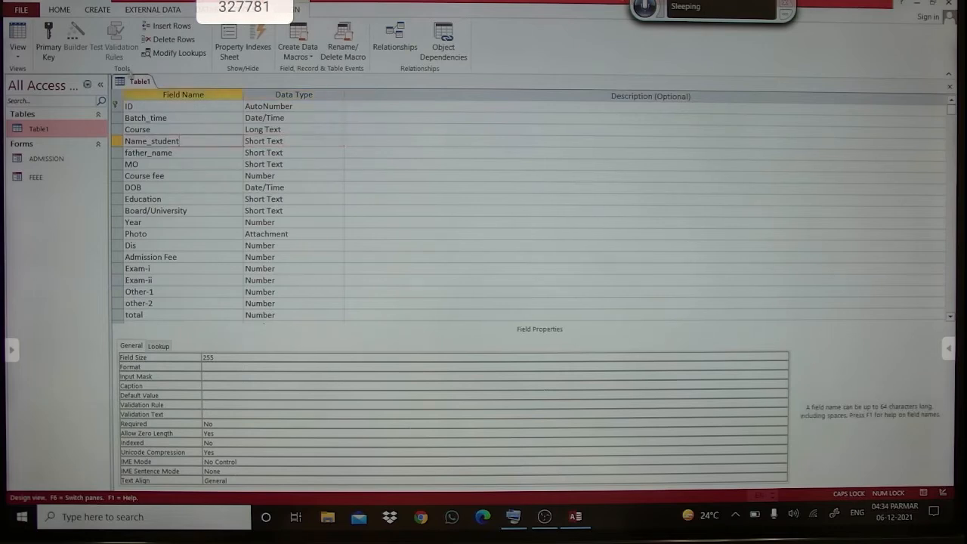
right_click(138, 81)
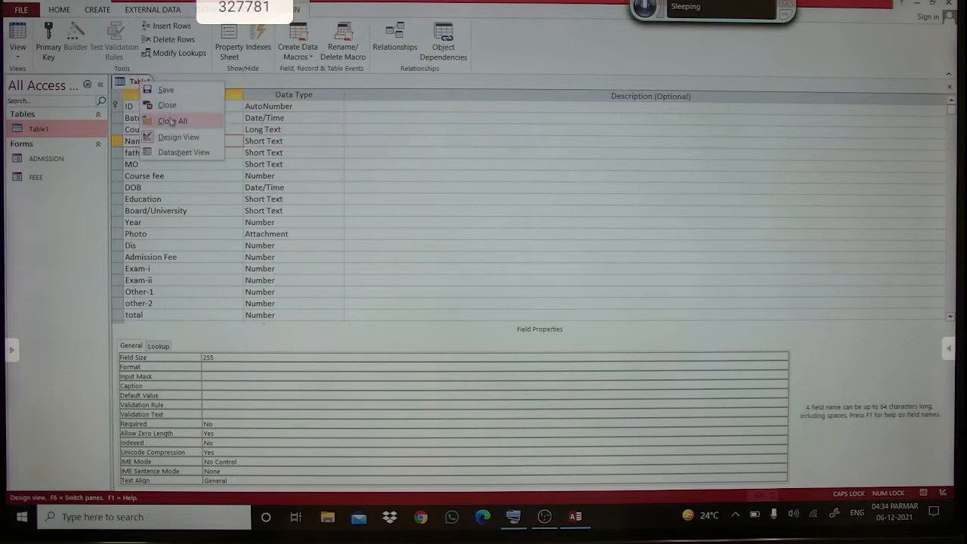
click(167, 105)
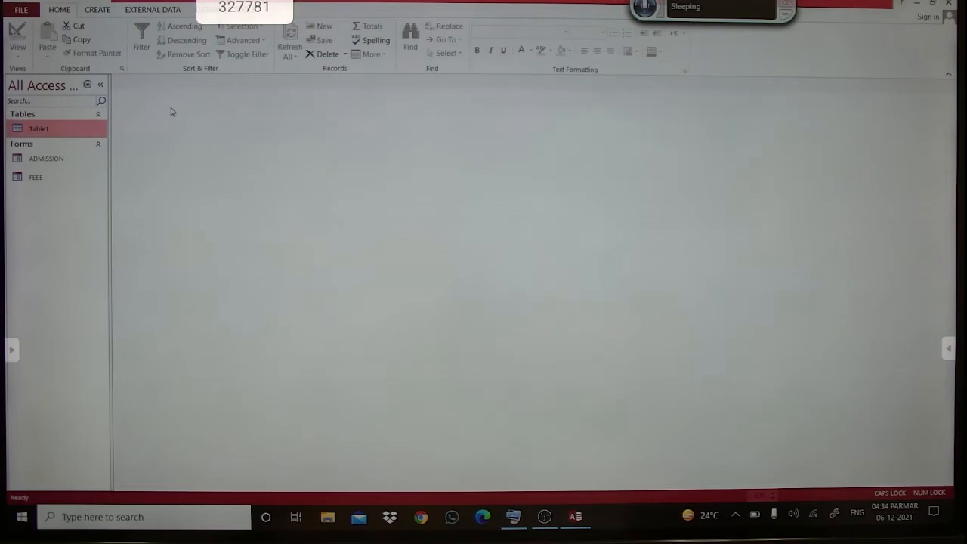
Open the ADMISSION form in Design view and delete the Course combo box together with its label.
right_click(69, 159)
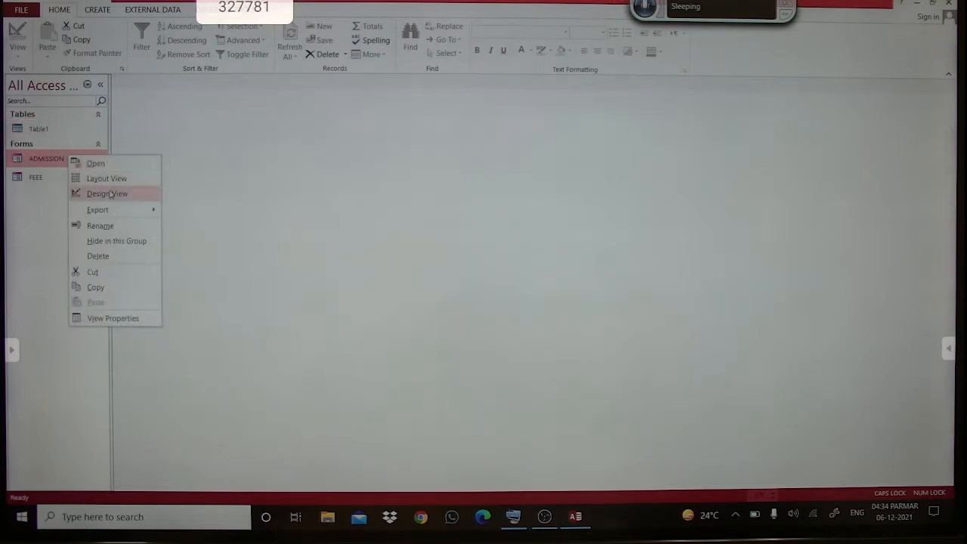
click(111, 194)
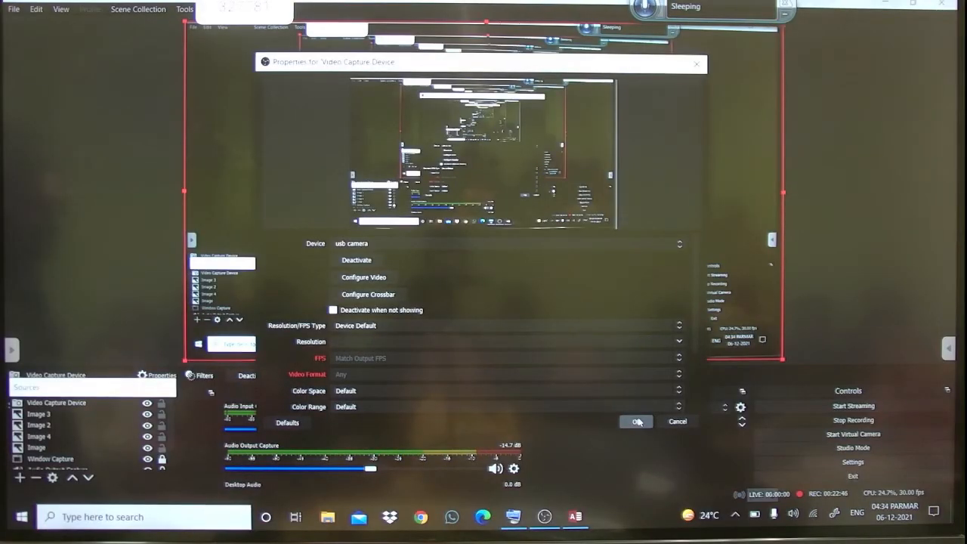
click(636, 421)
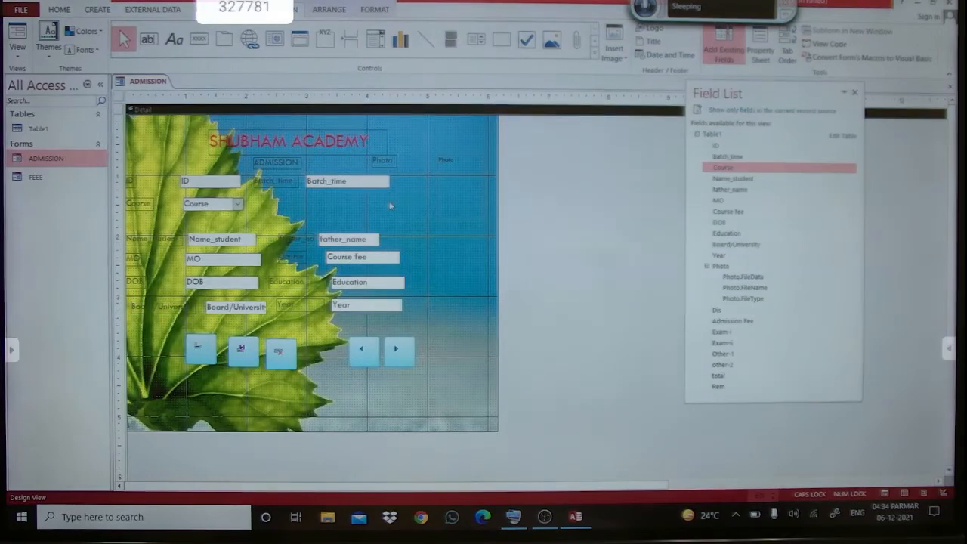
click(200, 211)
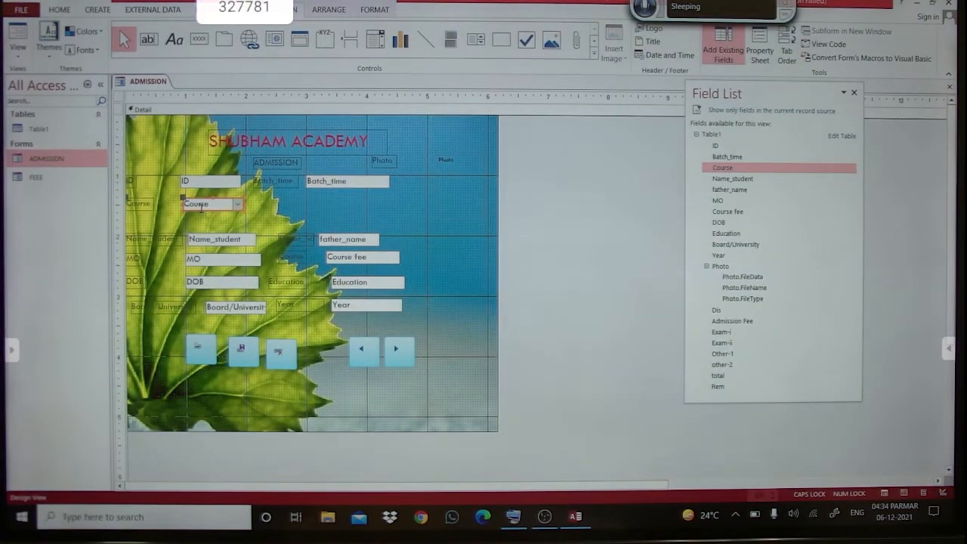
key(Delete)
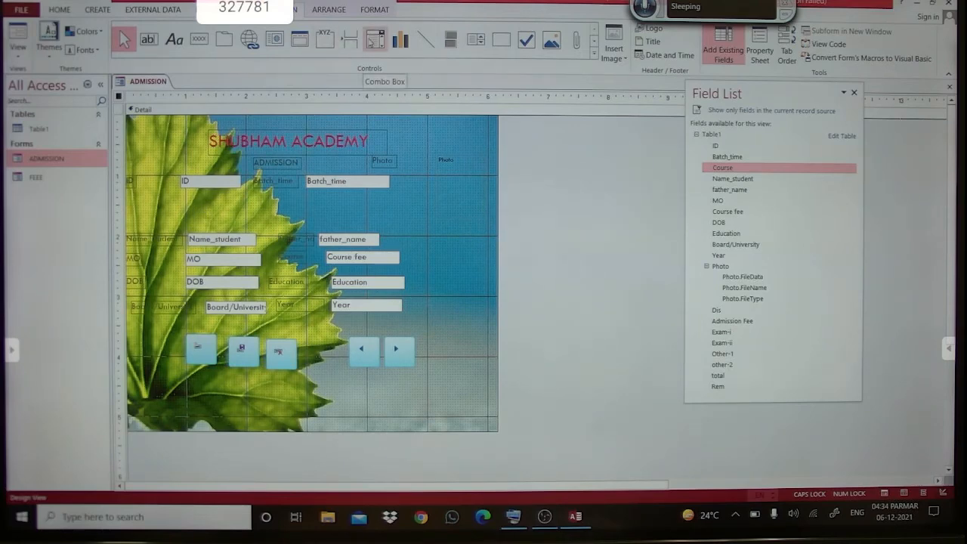
Try adding a combo box below the ID field with the typed-in values DCA, PGDCA, CPCT and TALLY.
click(375, 39)
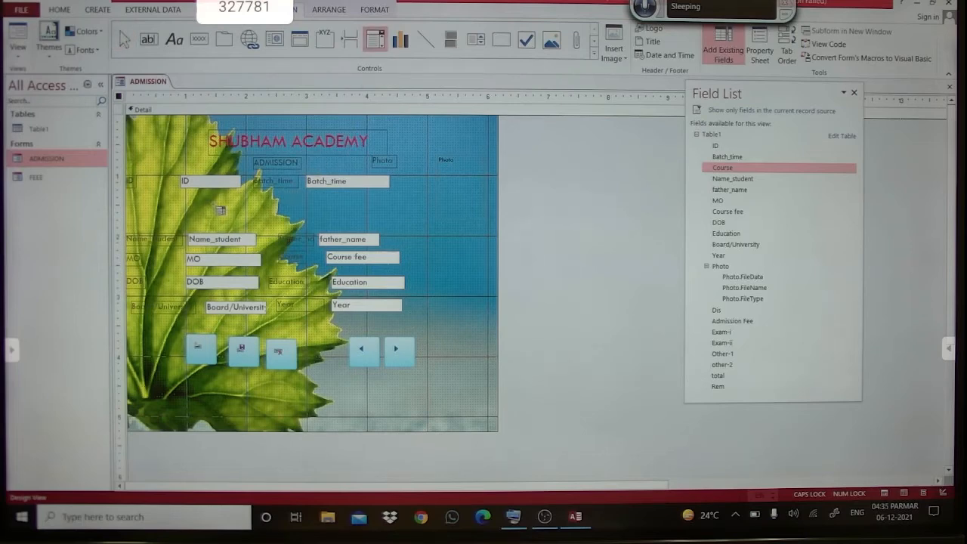
click(213, 203)
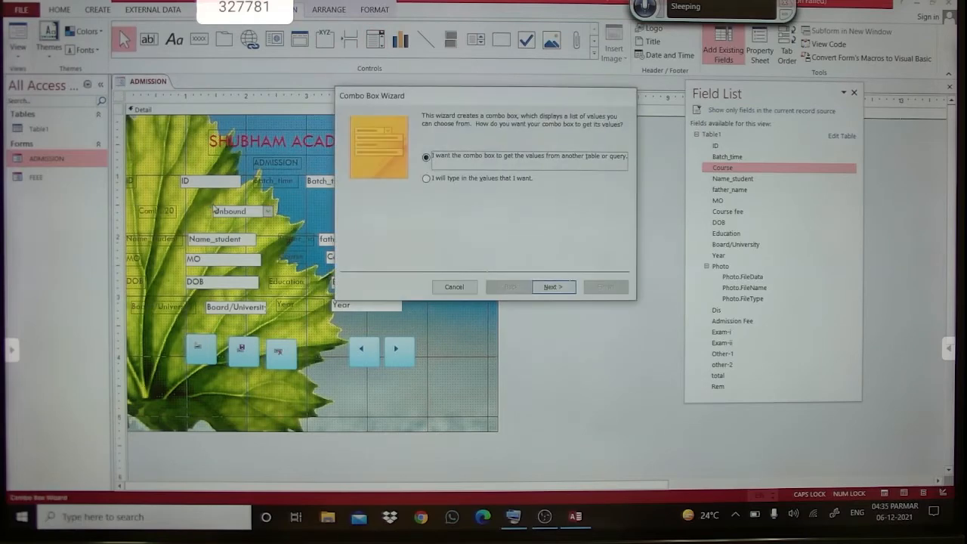
click(449, 181)
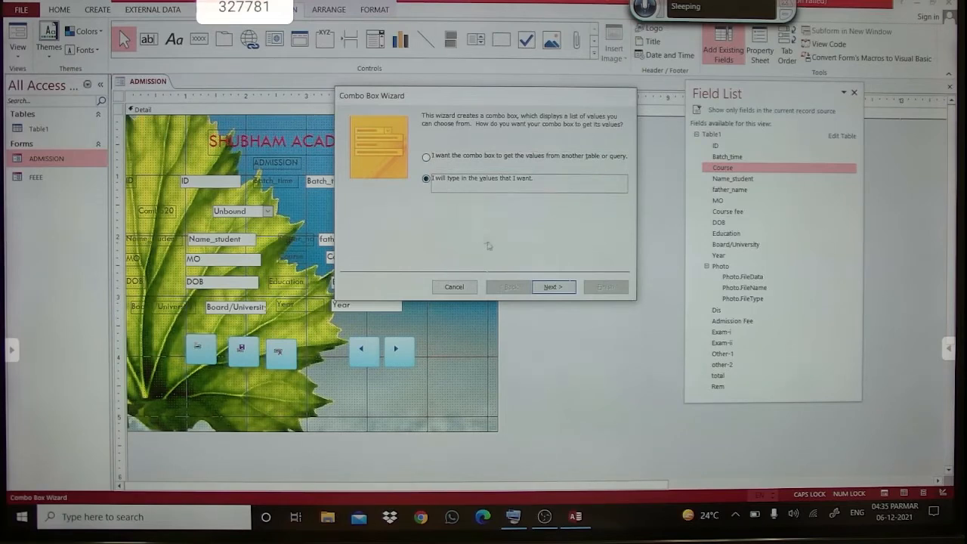
click(543, 285)
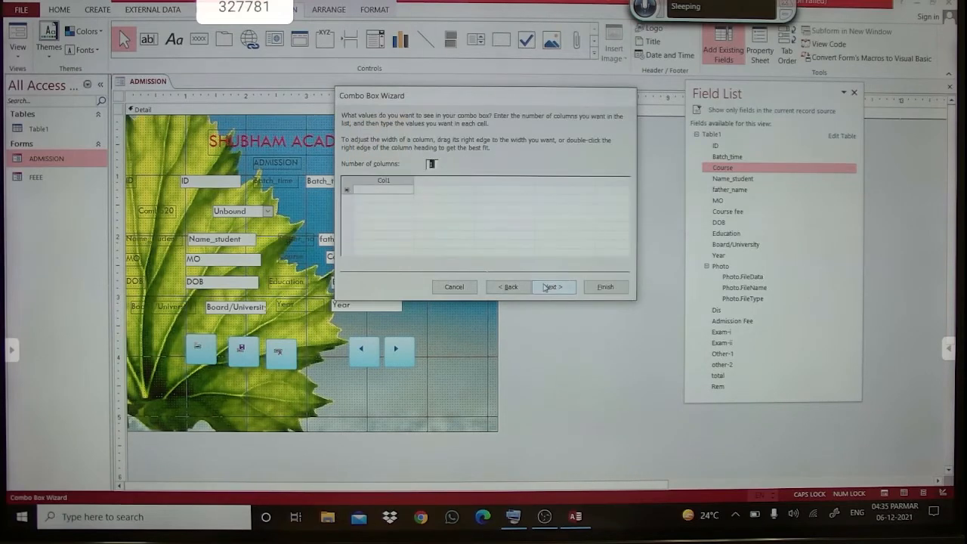
click(390, 190)
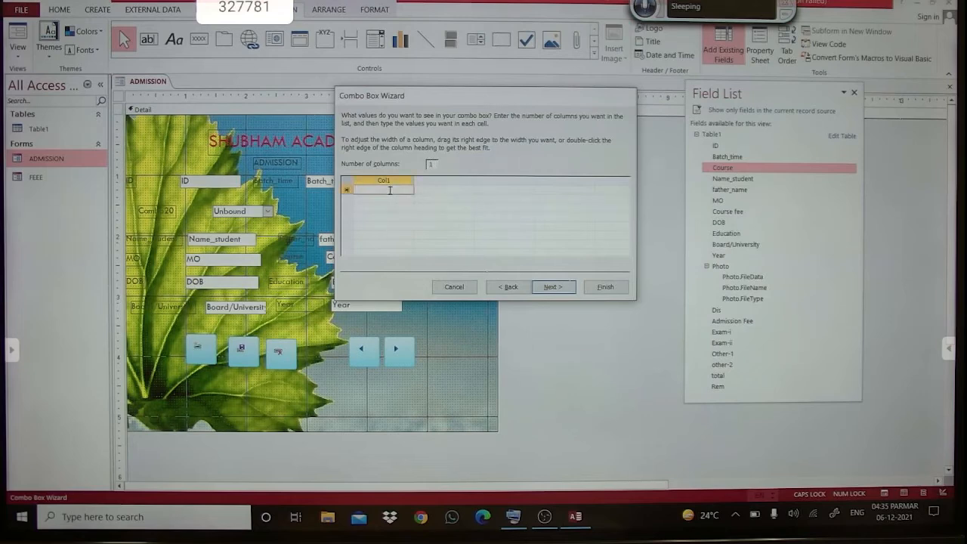
text(dc)
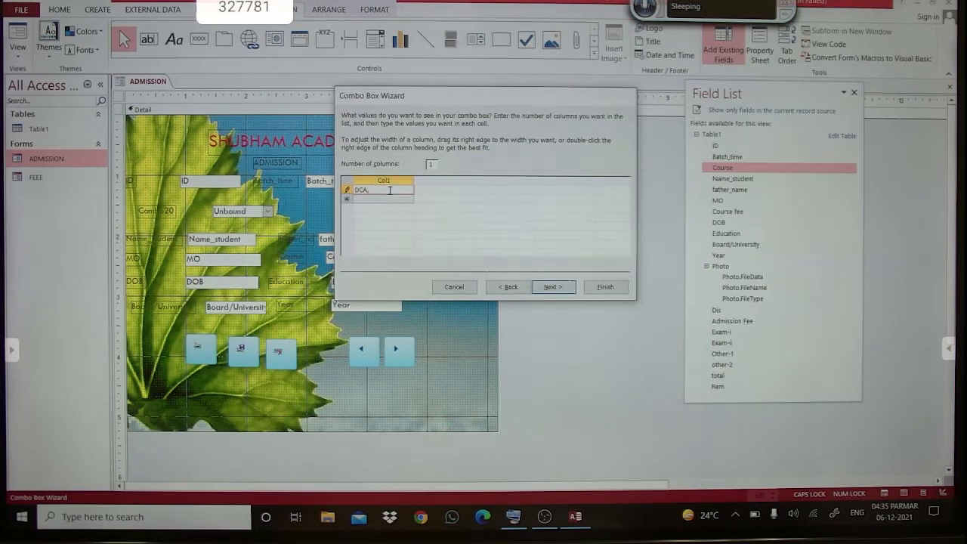
key(Down)
text(PGDCA)
key(Down)
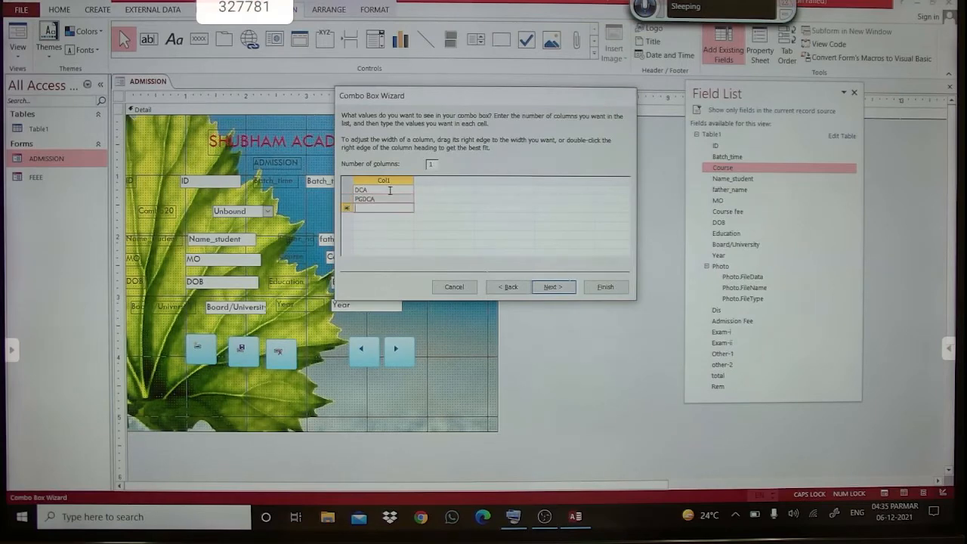
text(CPCT)
key(Down)
text(T)
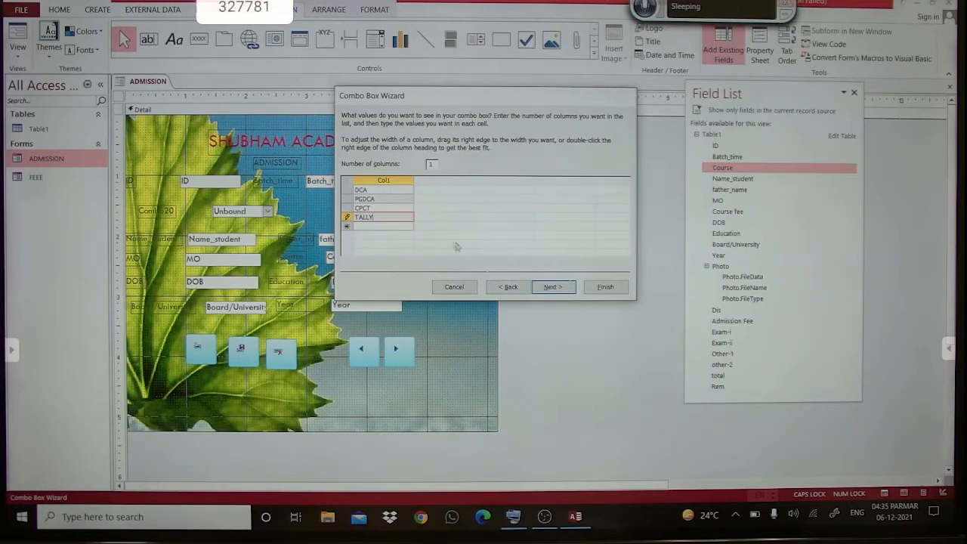
click(552, 287)
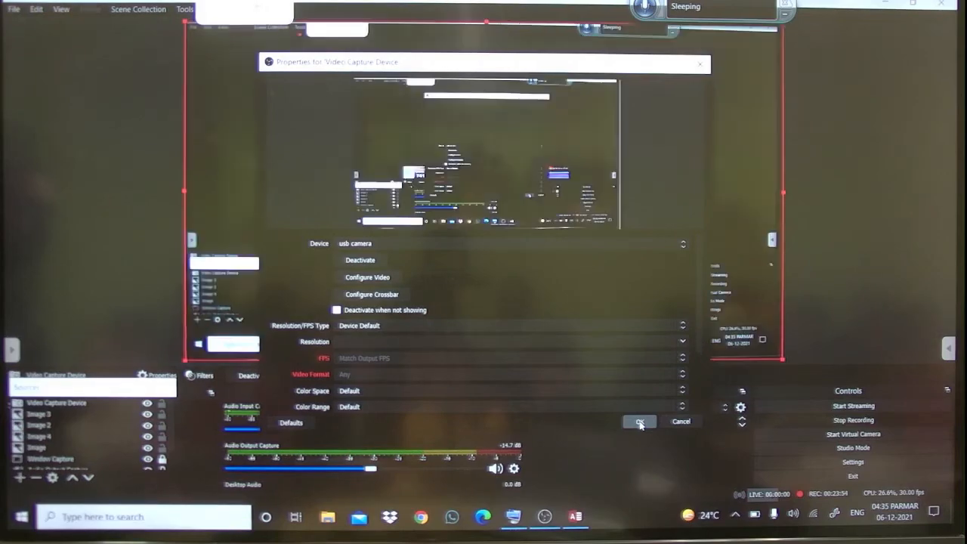
Try storing the combo box's value in a field, then go back to the wizard's first page and cancel it.
click(640, 422)
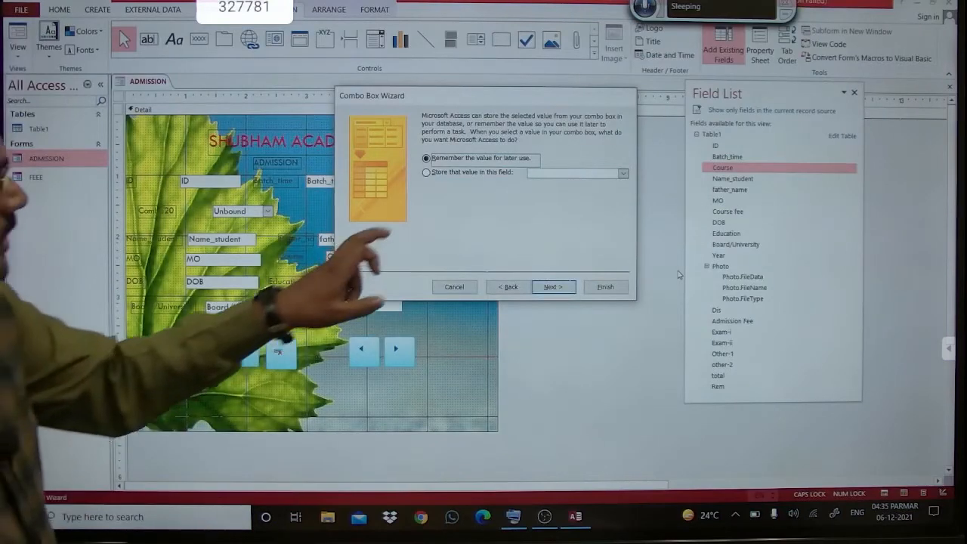
click(427, 173)
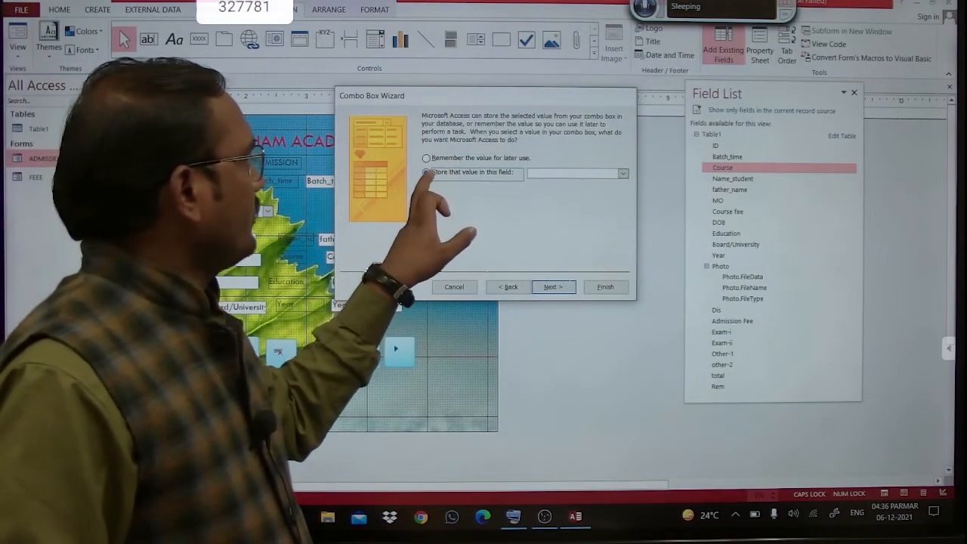
click(622, 174)
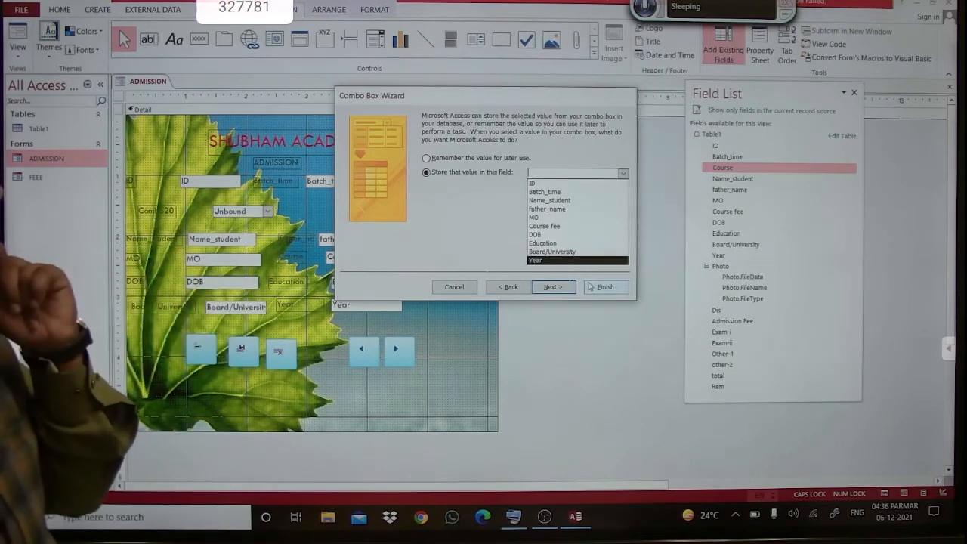
click(528, 292)
click(524, 291)
click(520, 292)
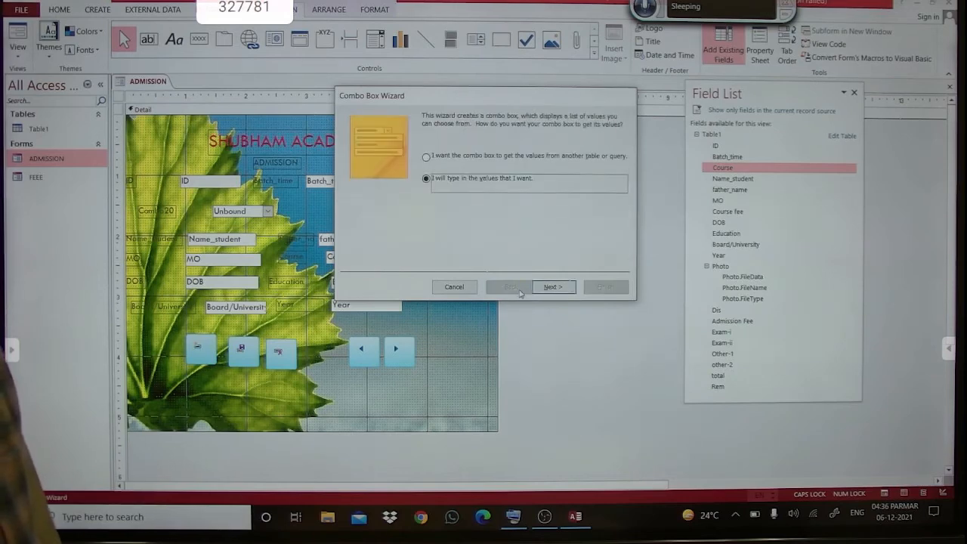
click(450, 290)
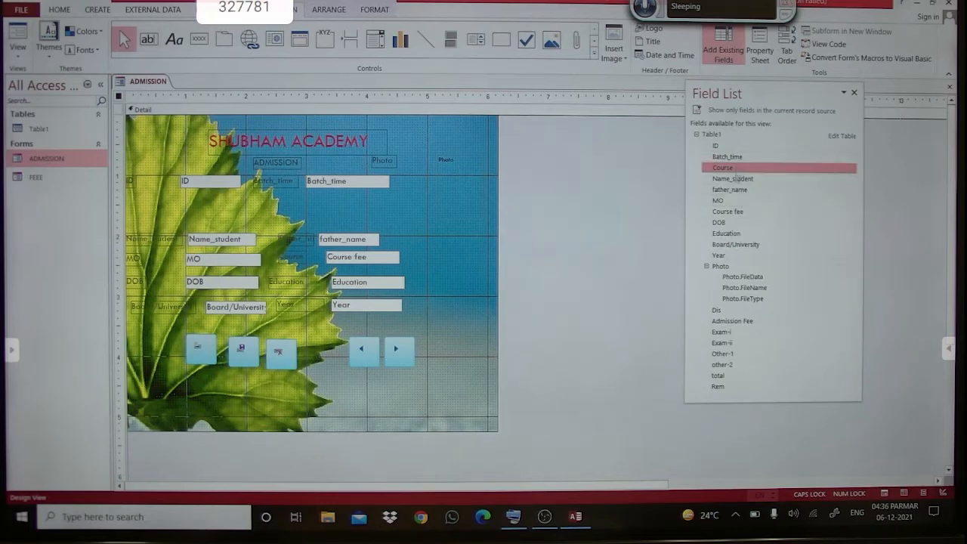
Place the Course field on the form above the father_name box and shrink its box to one line about 1 inch wide.
drag(737, 169, 389, 179)
drag(414, 216, 414, 218)
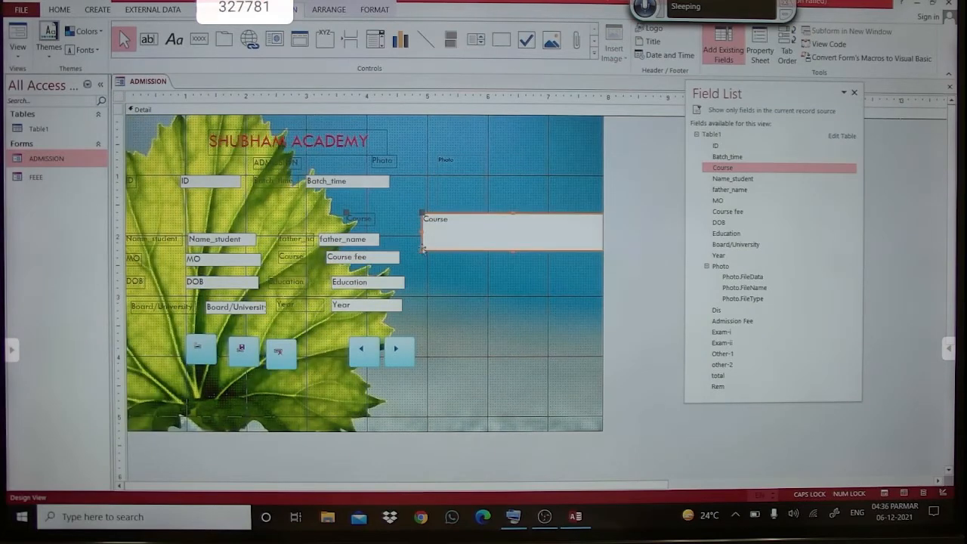
drag(420, 250, 410, 218)
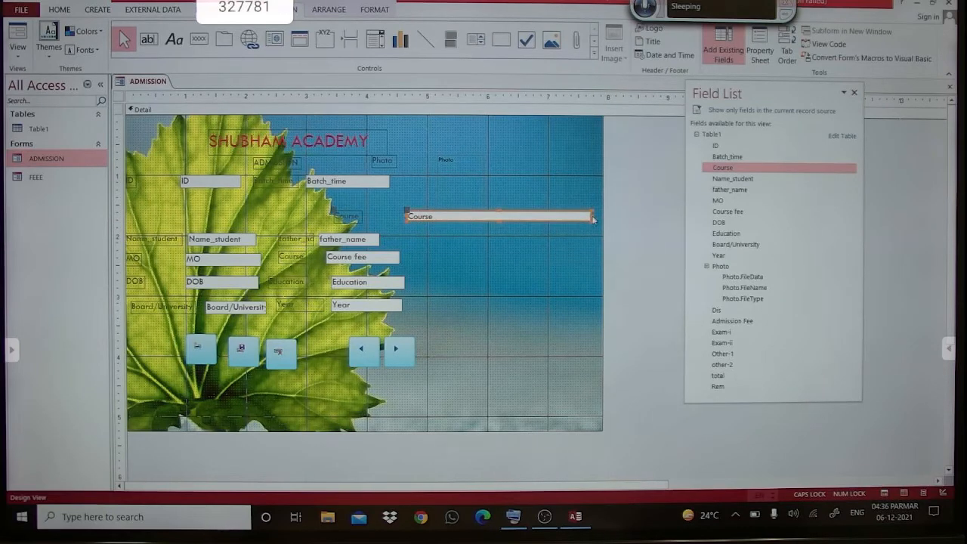
drag(590, 216, 462, 216)
Move the Course label and its box together to the empty area near the form's right edge.
click(365, 216)
click(344, 216)
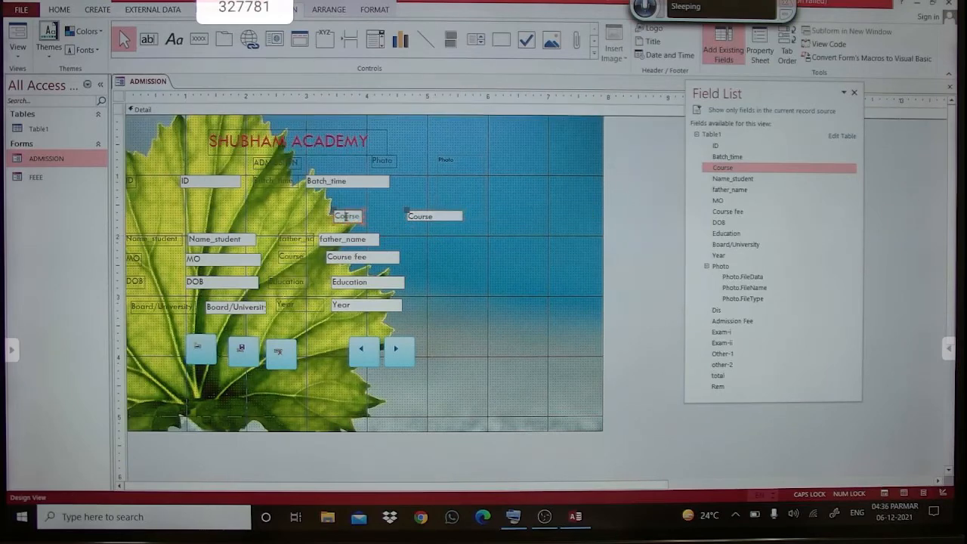
click(374, 224)
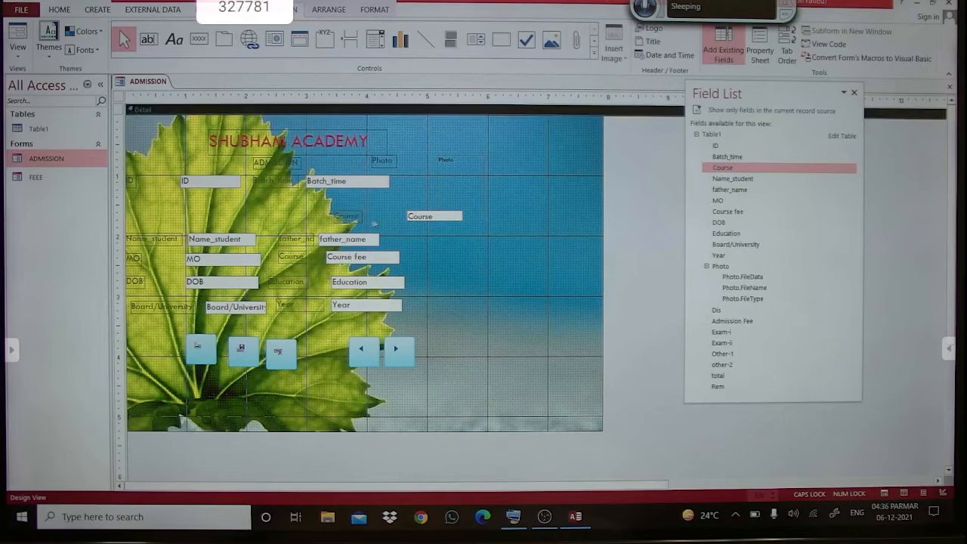
click(362, 227)
click(359, 223)
drag(359, 223, 522, 215)
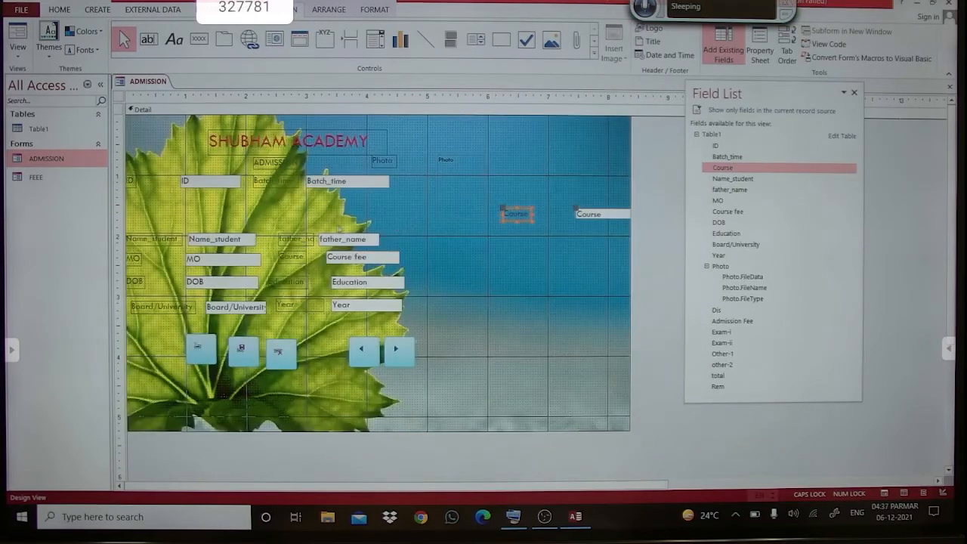
Add a combo box for Course fee below the ID field and nudge the Course fee text box down level with it.
click(309, 224)
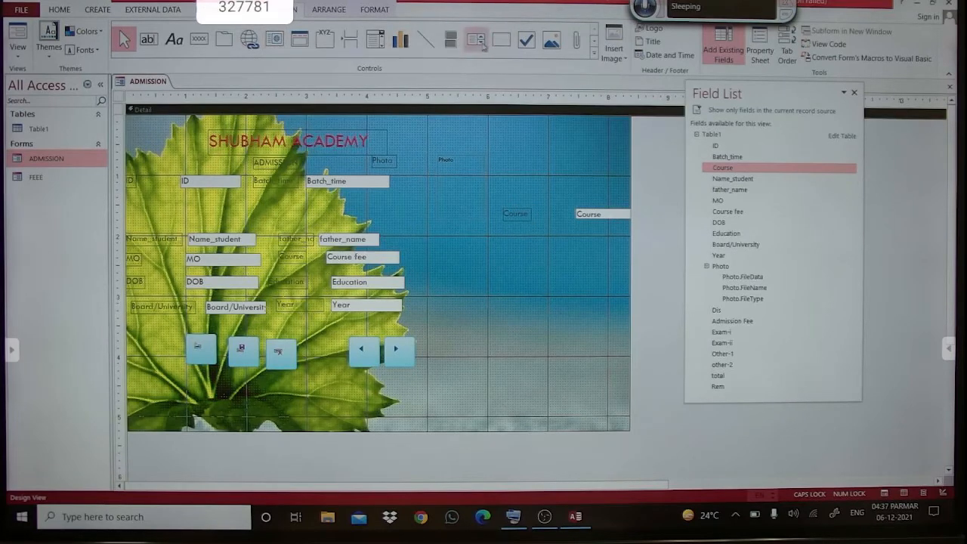
click(376, 41)
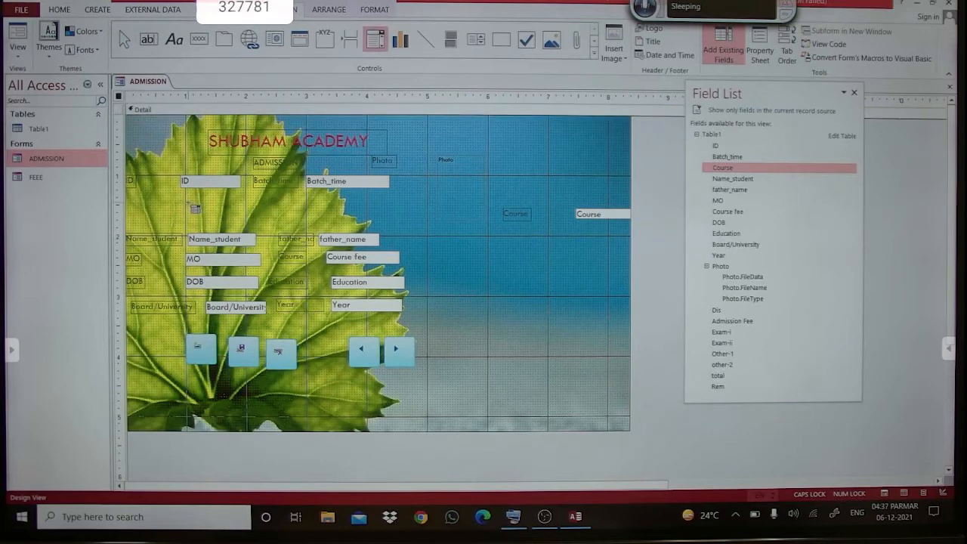
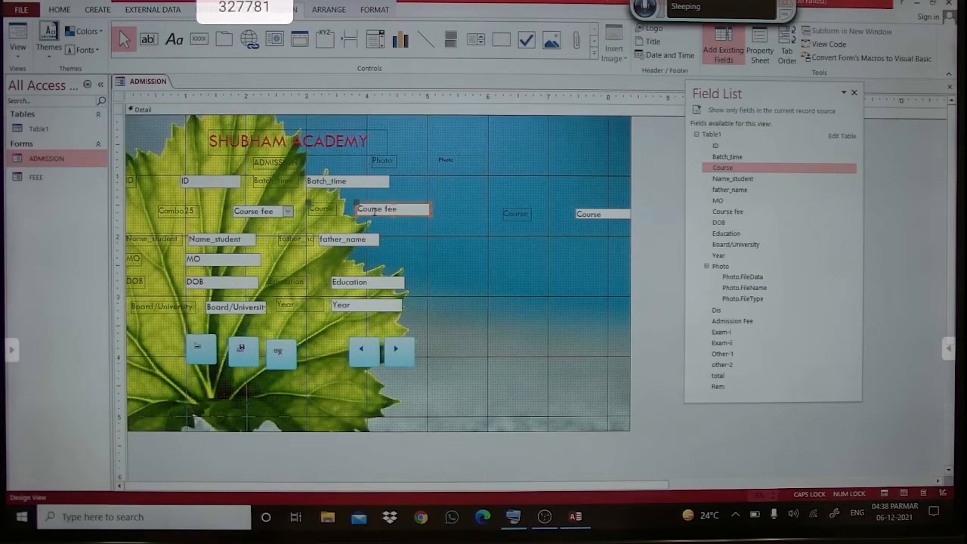
key(Down)
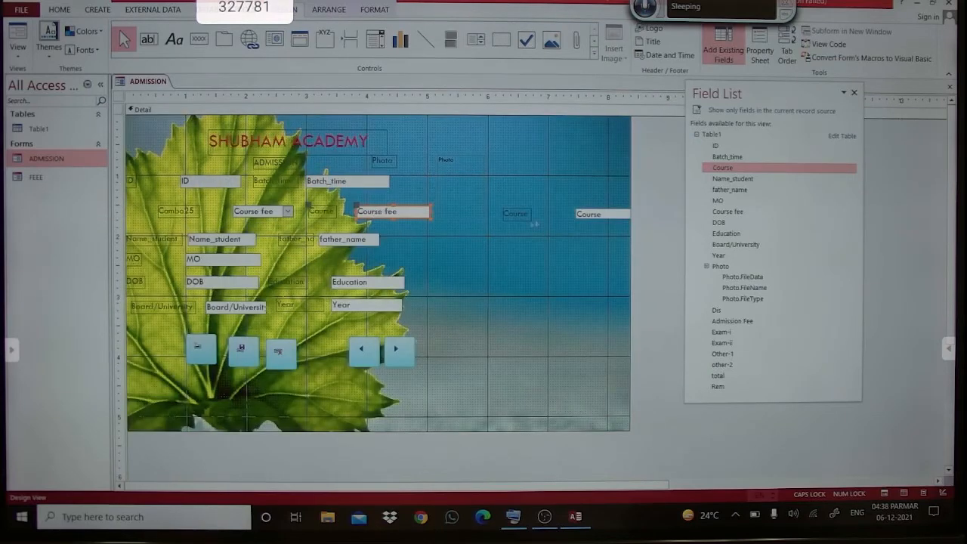
Delete the Course label and its box near the ADMISSION form's right edge and close the form.
click(531, 216)
key(Delete)
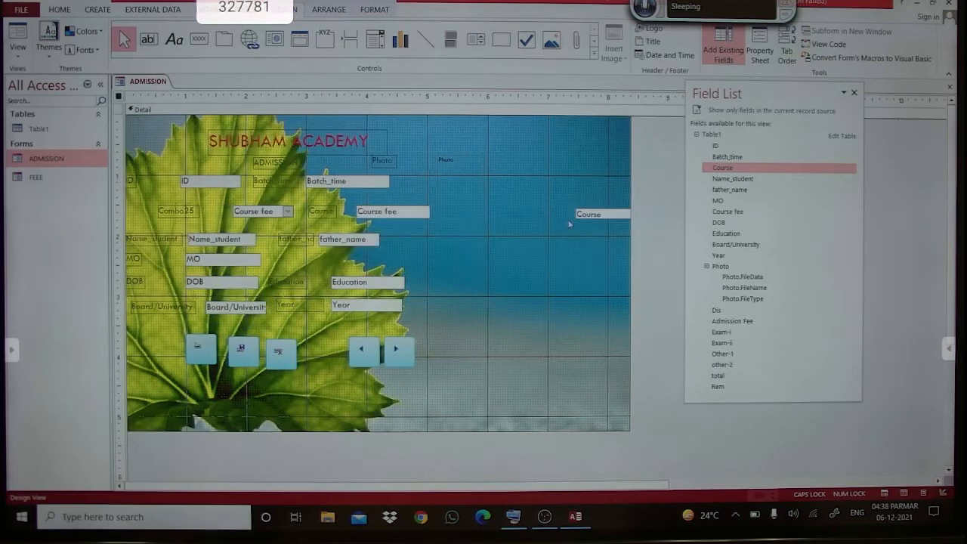
click(601, 216)
key(Delete)
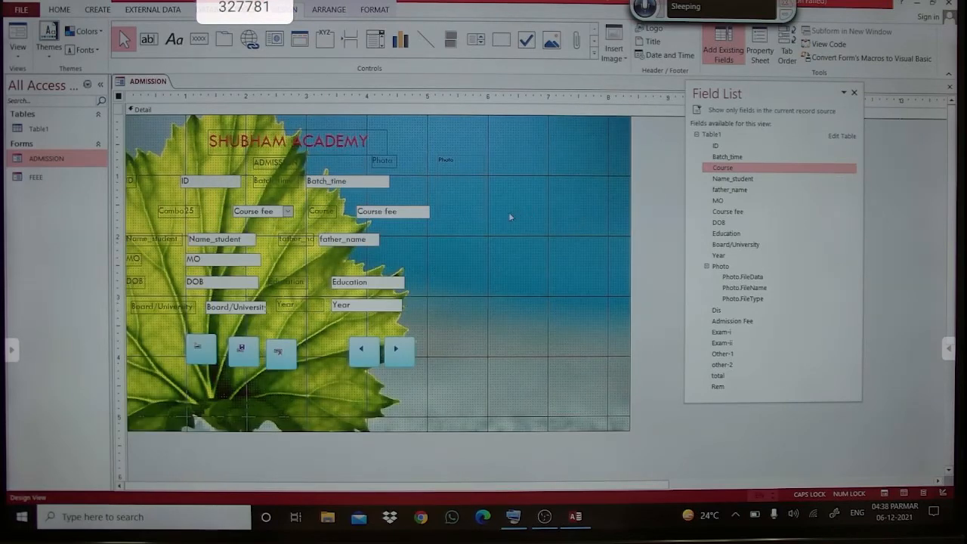
right_click(137, 80)
click(170, 121)
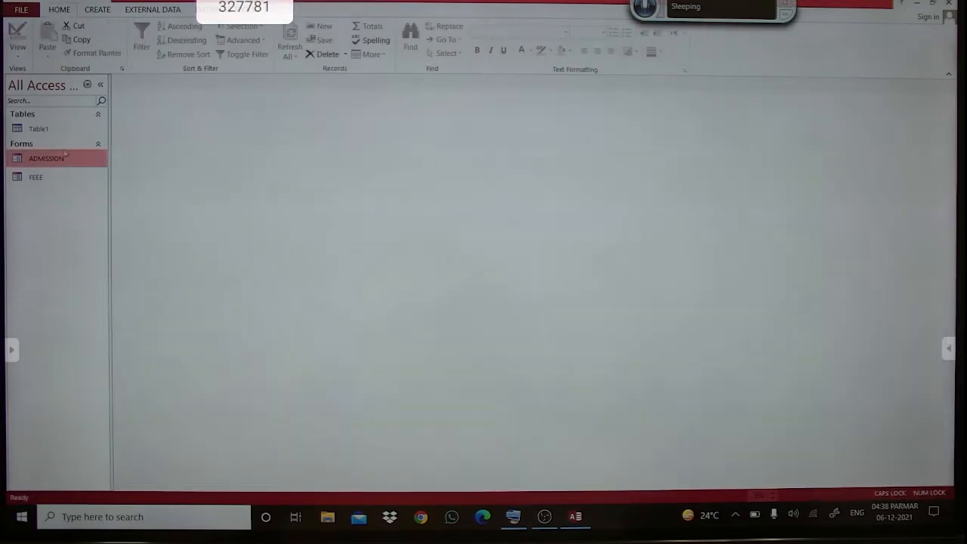
Set the Course field's data type to Short Text in Table1's design and close the table.
click(52, 129)
right_click(52, 129)
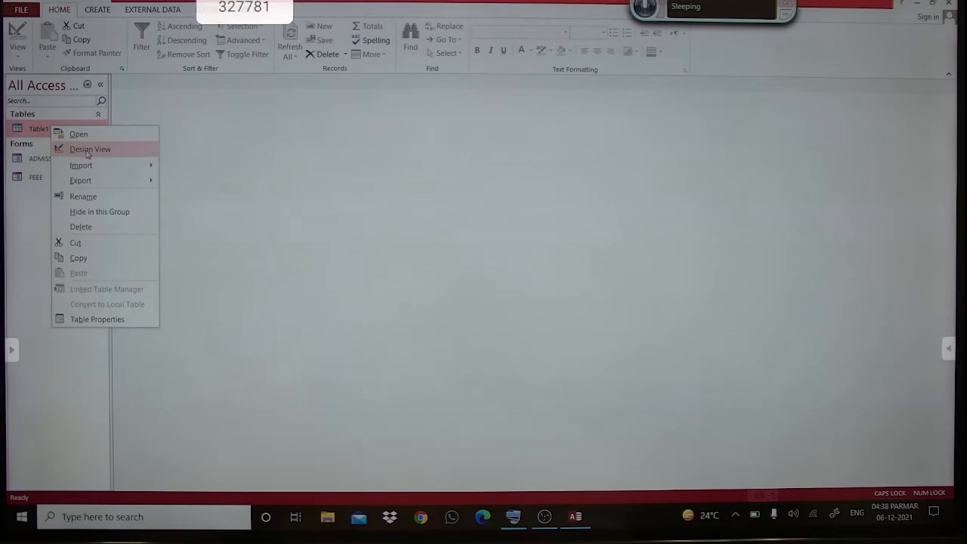
click(90, 150)
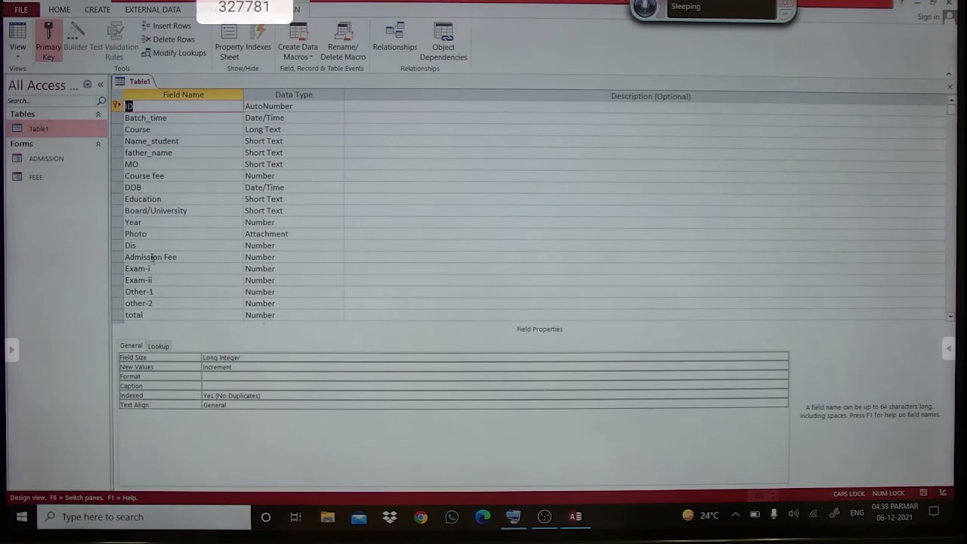
click(167, 130)
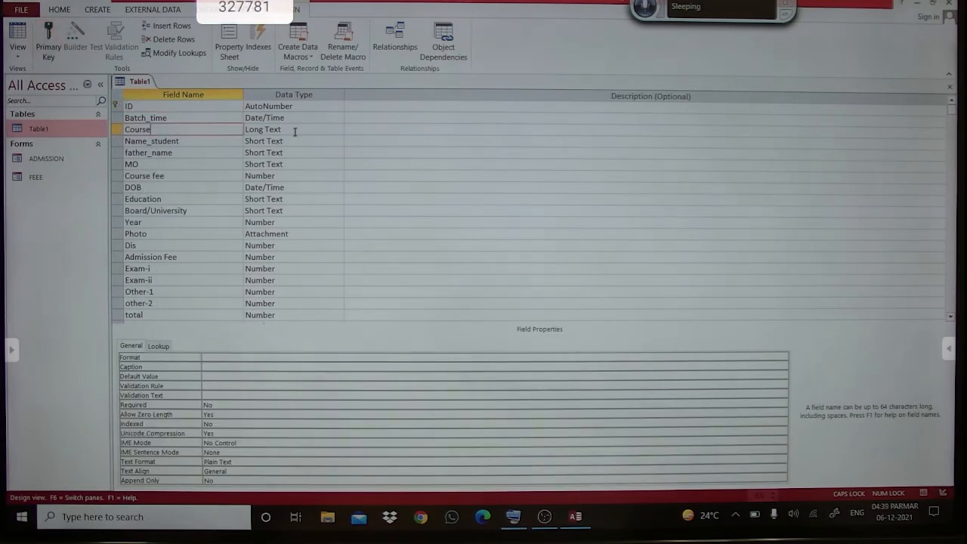
click(295, 132)
click(338, 129)
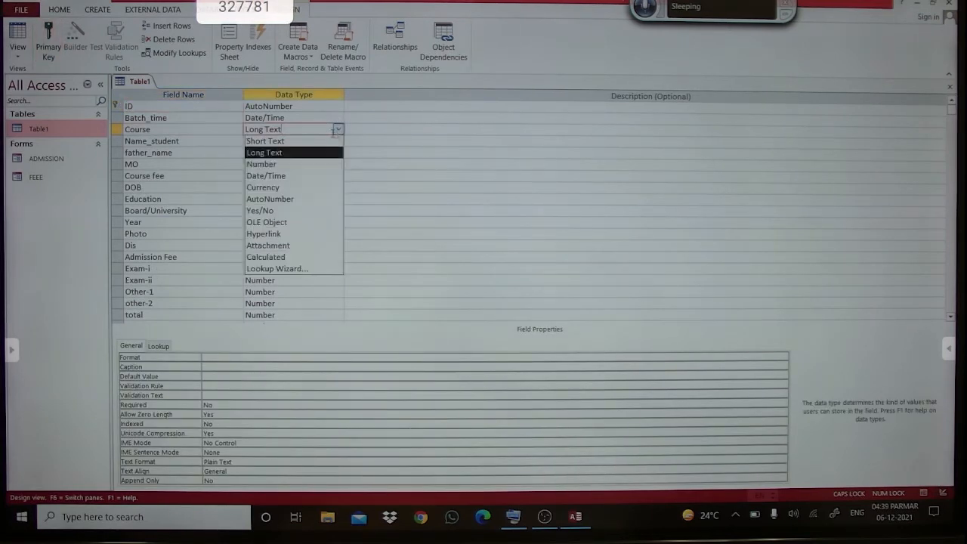
click(293, 142)
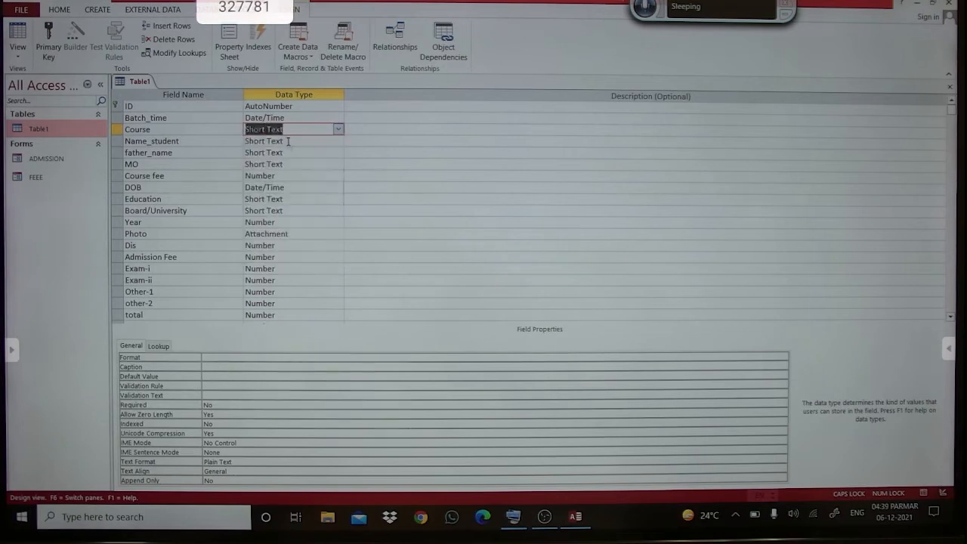
click(357, 153)
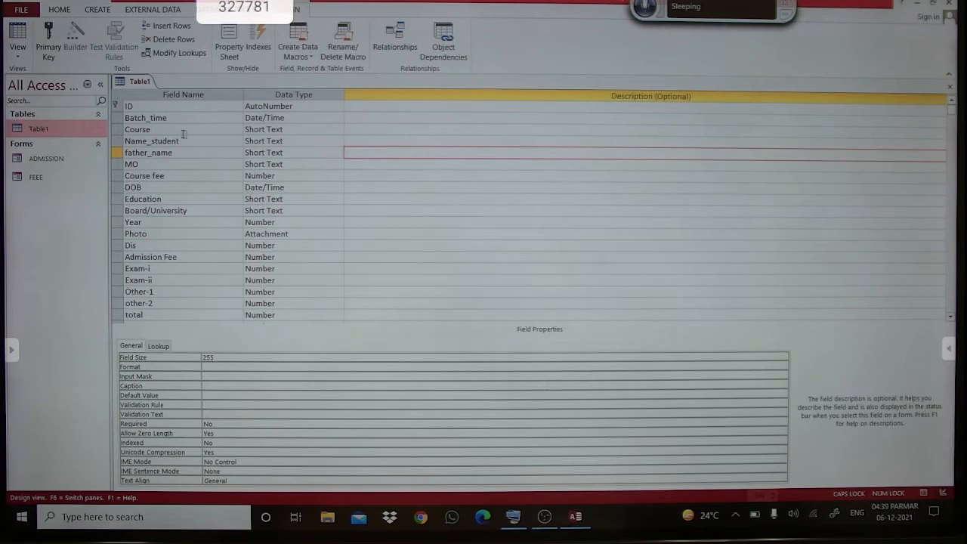
right_click(136, 81)
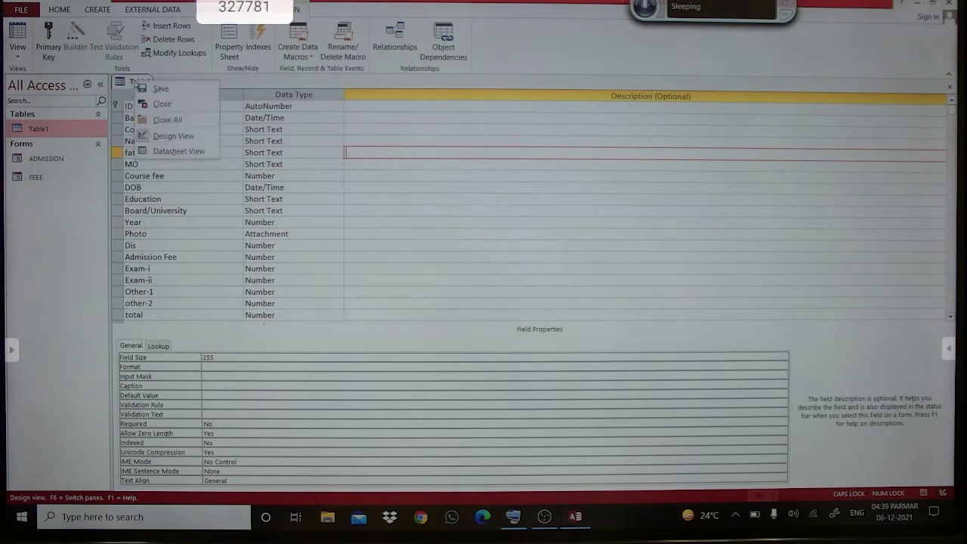
click(155, 119)
Reopen the ADMISSION form in Design View and place the Course field to the right of the father_name box.
click(30, 158)
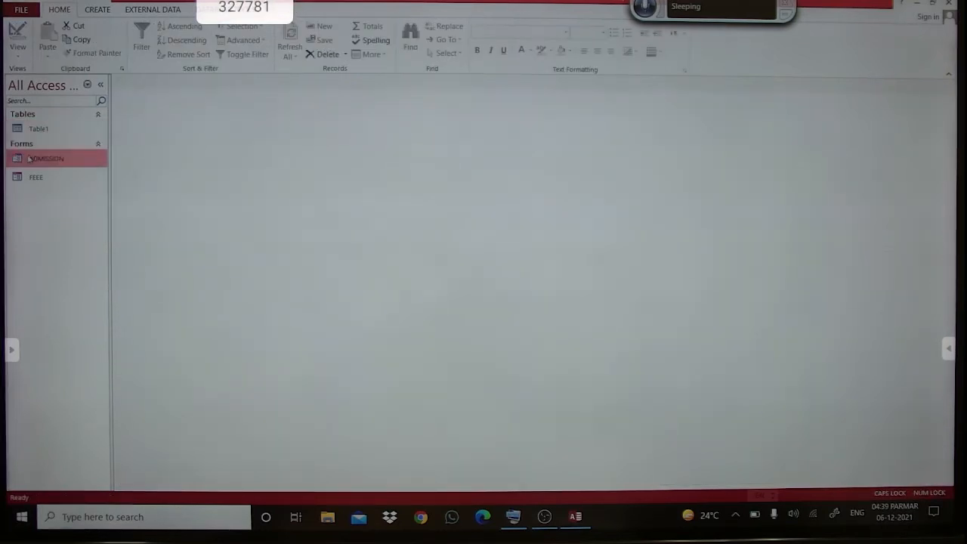
right_click(29, 157)
click(77, 194)
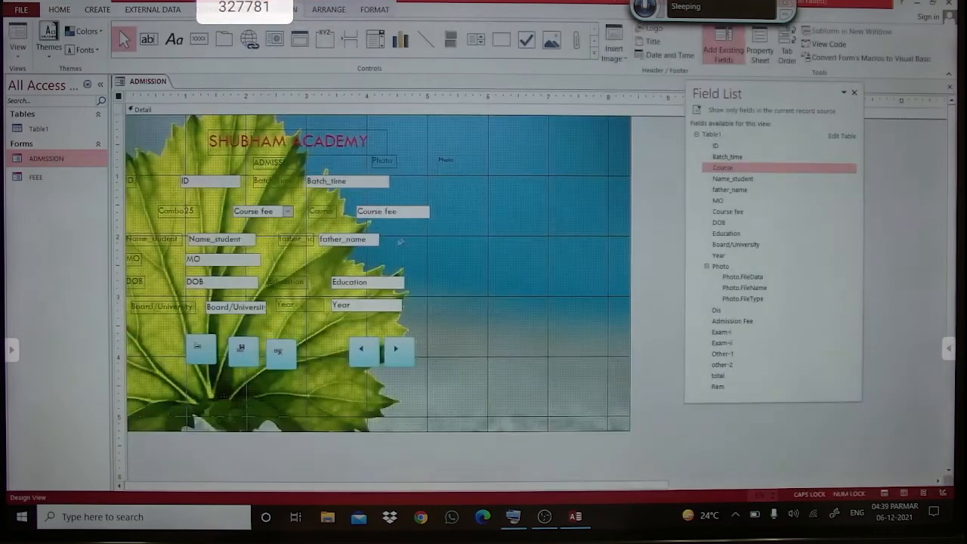
click(744, 159)
drag(744, 169, 577, 253)
drag(469, 249, 468, 248)
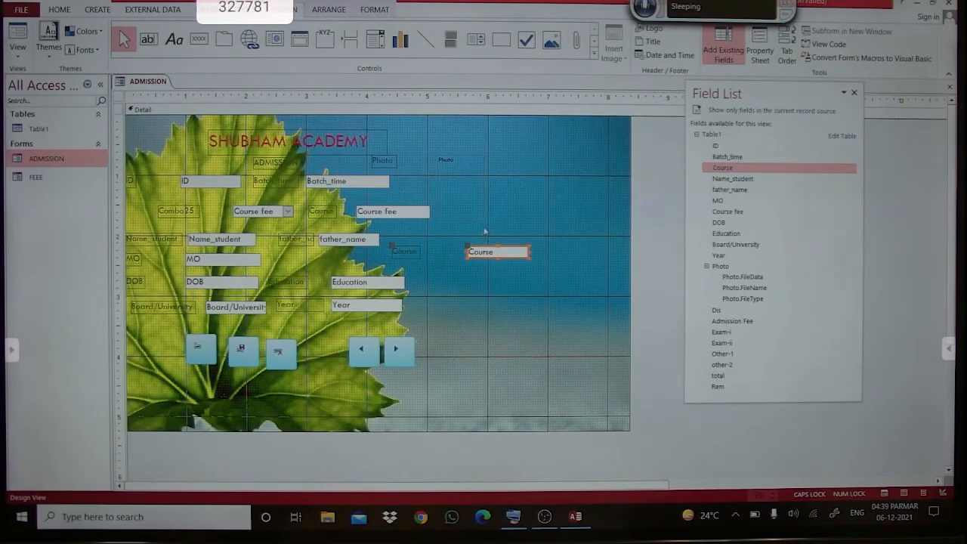
click(439, 157)
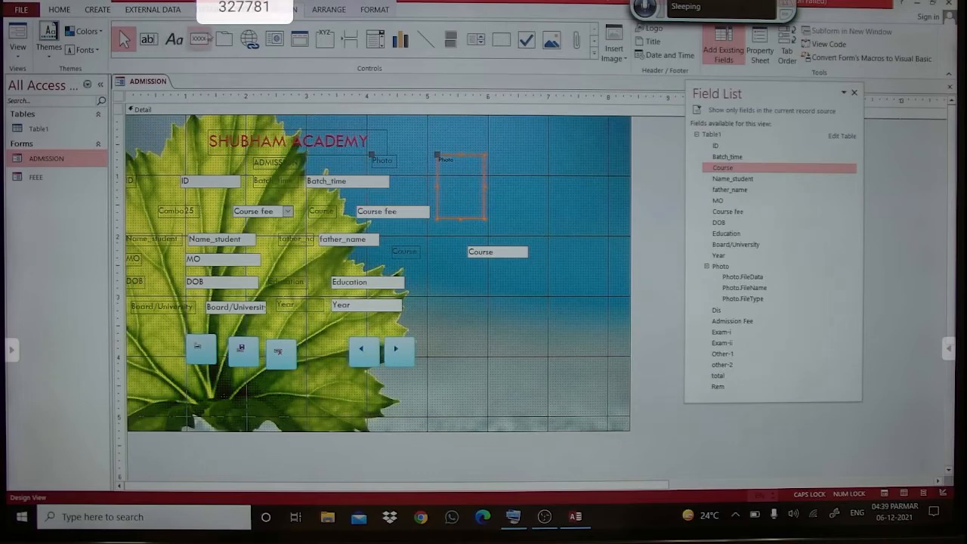
Add a combo box below the Course box with the typed-in values 12500, 13500 and 4000.
click(376, 39)
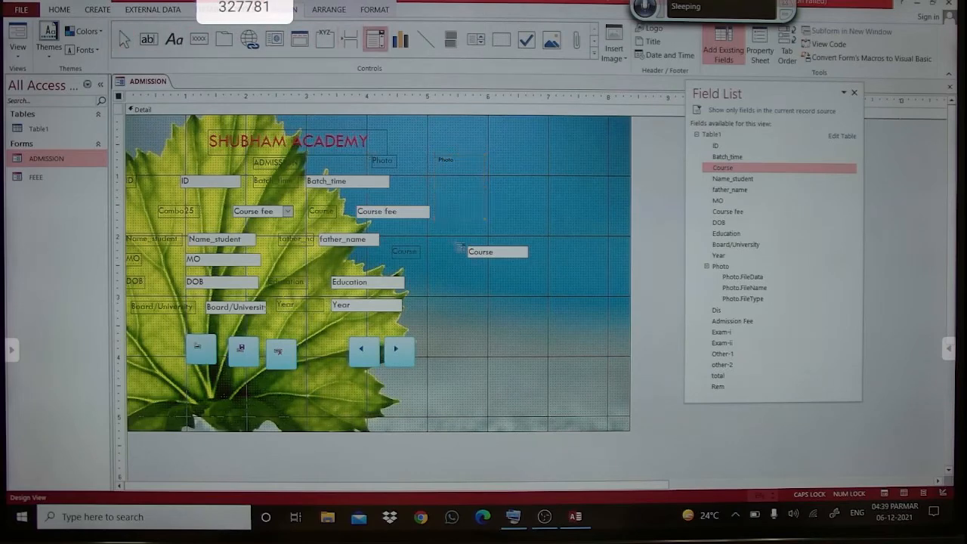
click(512, 295)
click(466, 180)
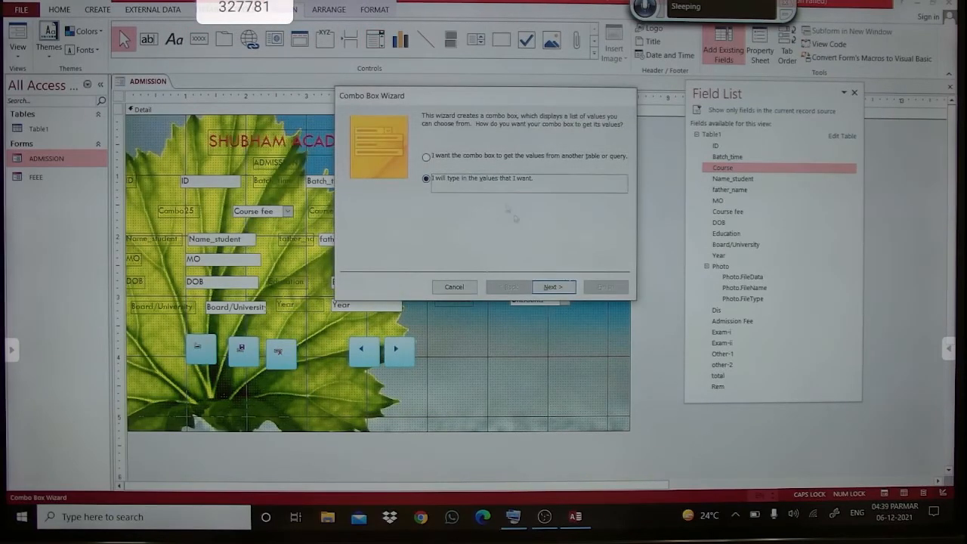
click(555, 286)
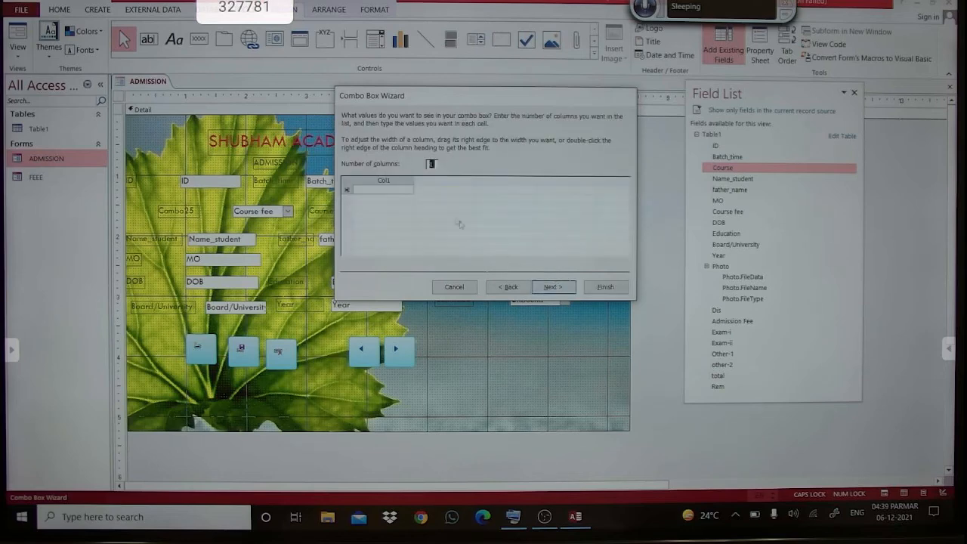
click(393, 190)
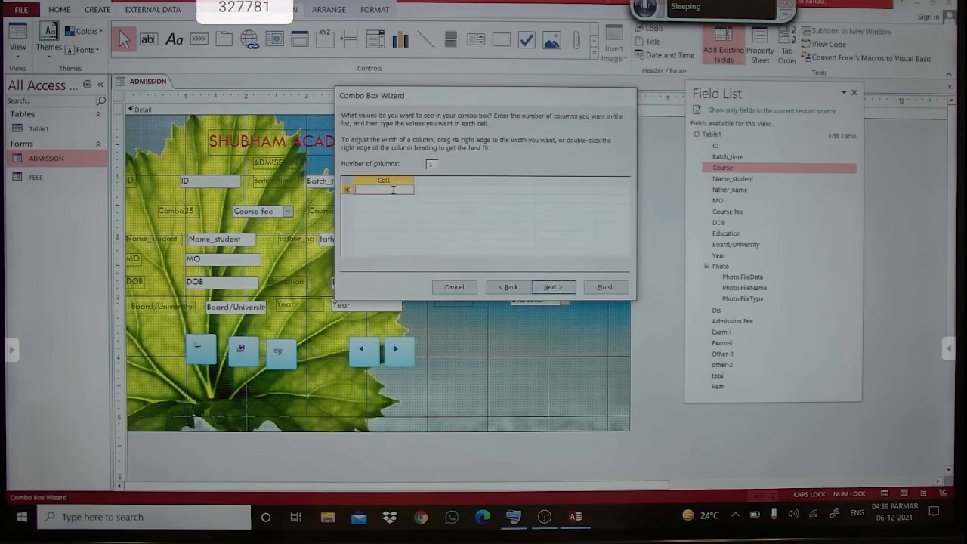
text(12500)
key(Tab)
text(1)
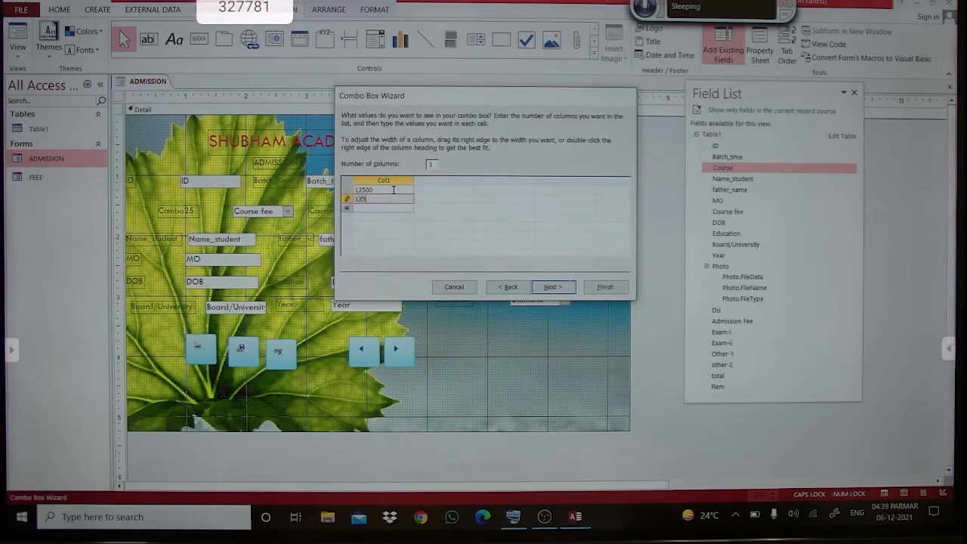
key(Tab)
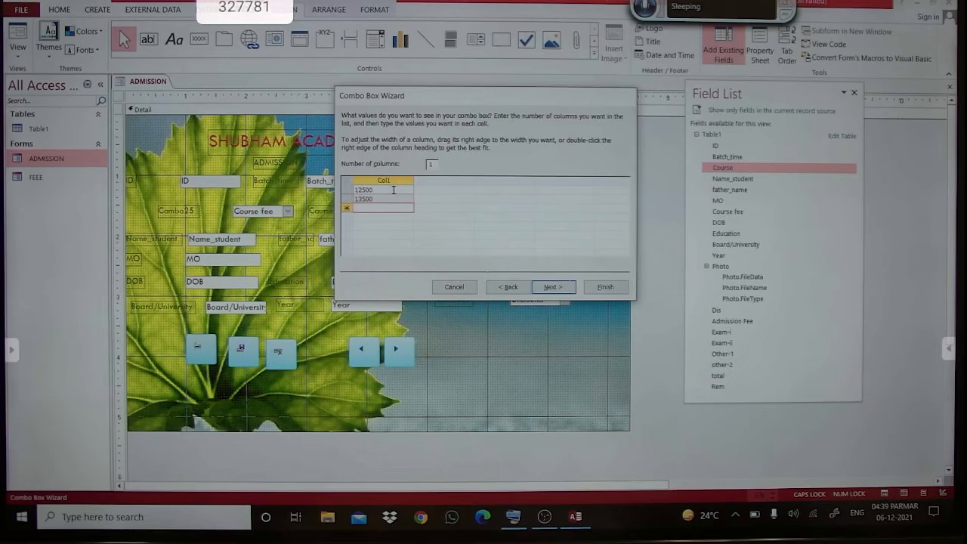
text(4000)
Store the combo box's value in the Course fee field and finish the wizard with the default label.
click(553, 287)
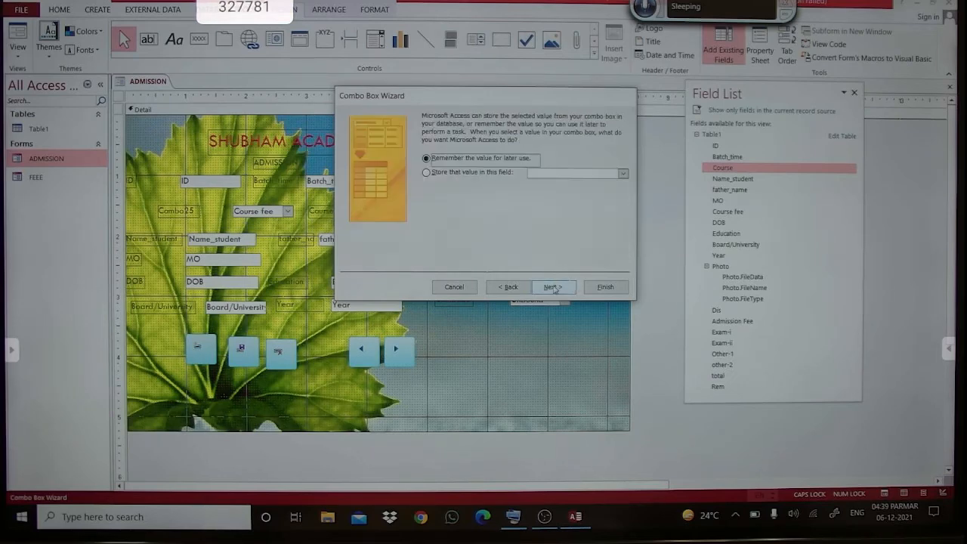
click(476, 172)
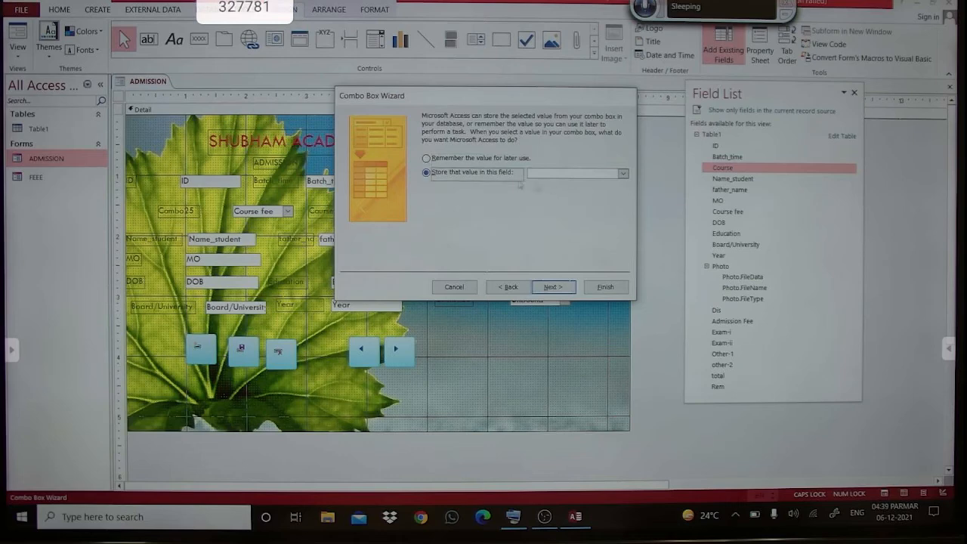
click(624, 174)
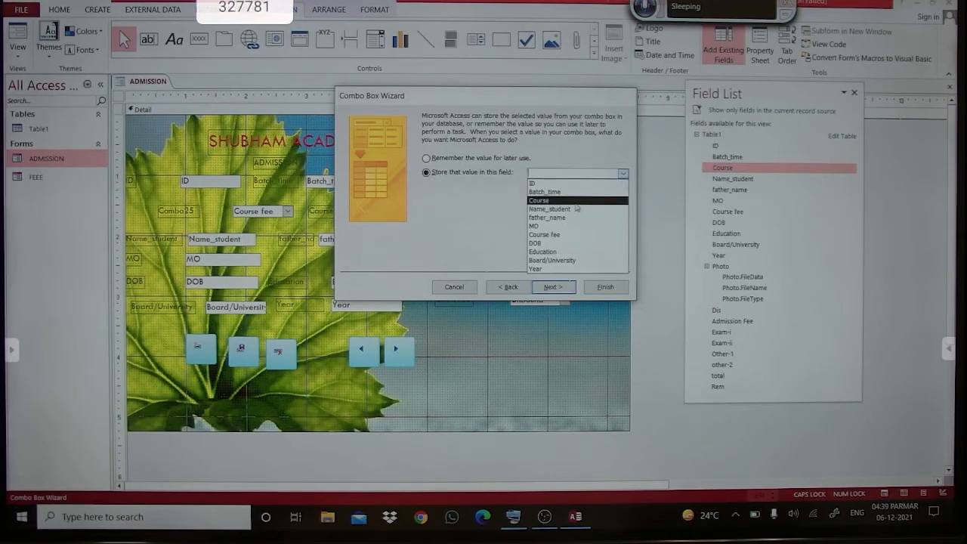
click(562, 235)
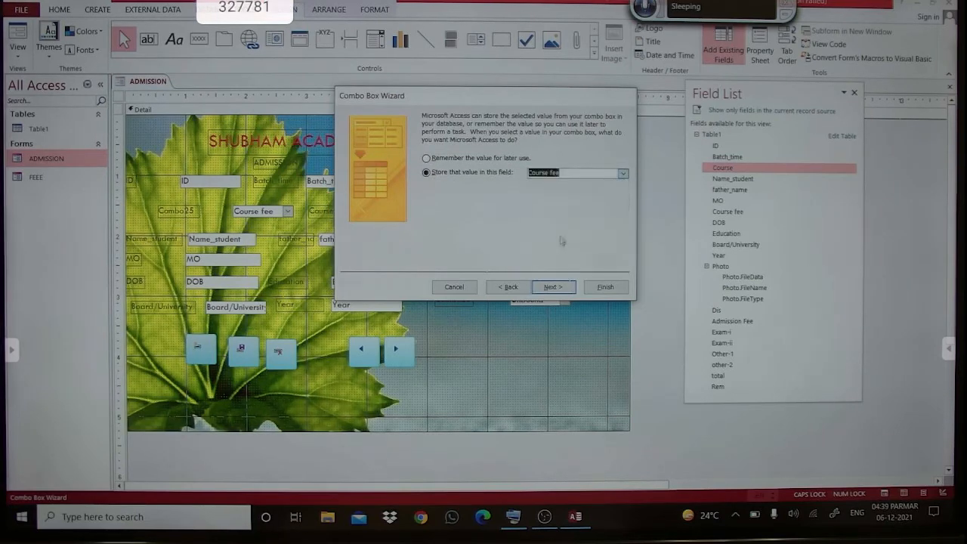
click(554, 286)
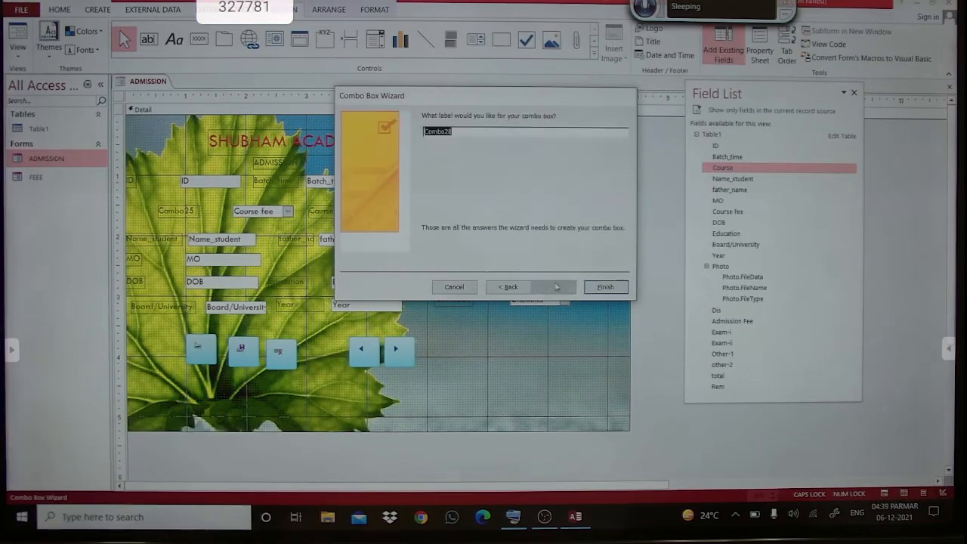
click(606, 286)
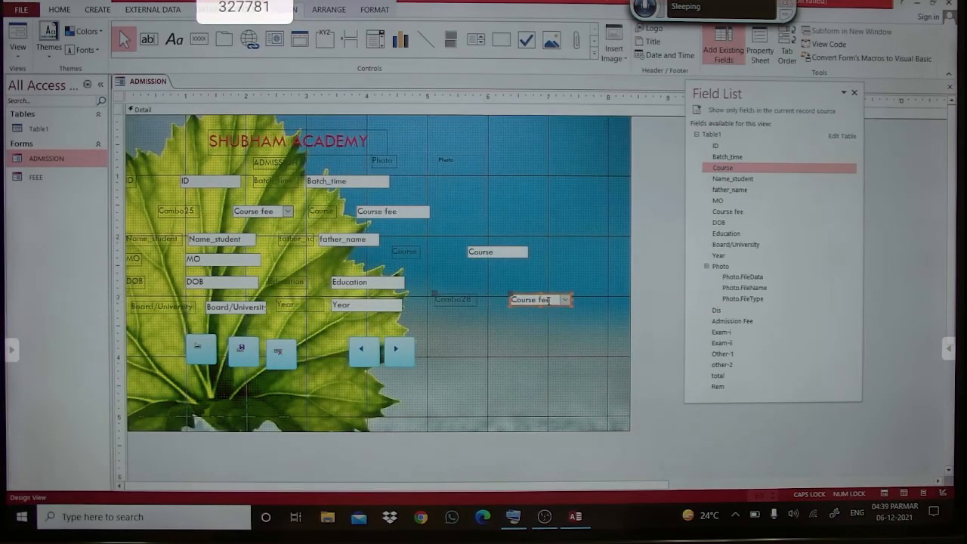
Move the new Course fee combo box up just beneath the Course box and the Course fee text box into the empty area above it.
drag(547, 296, 565, 271)
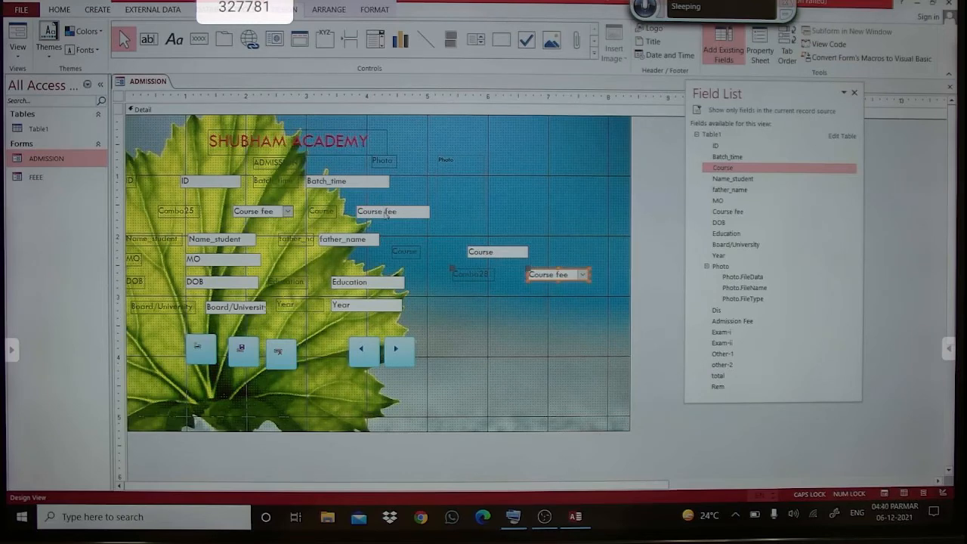
click(393, 212)
drag(404, 219, 585, 225)
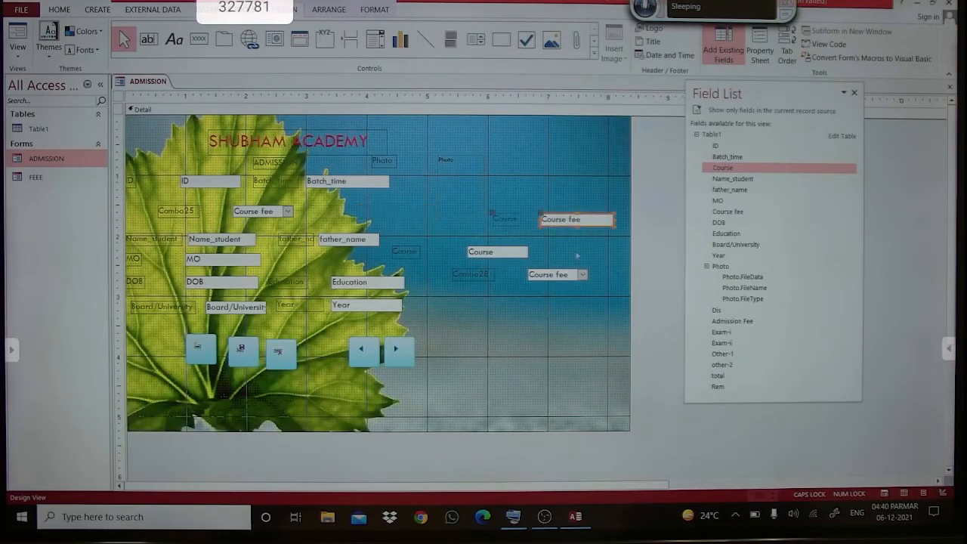
Delete the old Course fee combo box below the ID field and move the Course box with its label into its place.
click(275, 212)
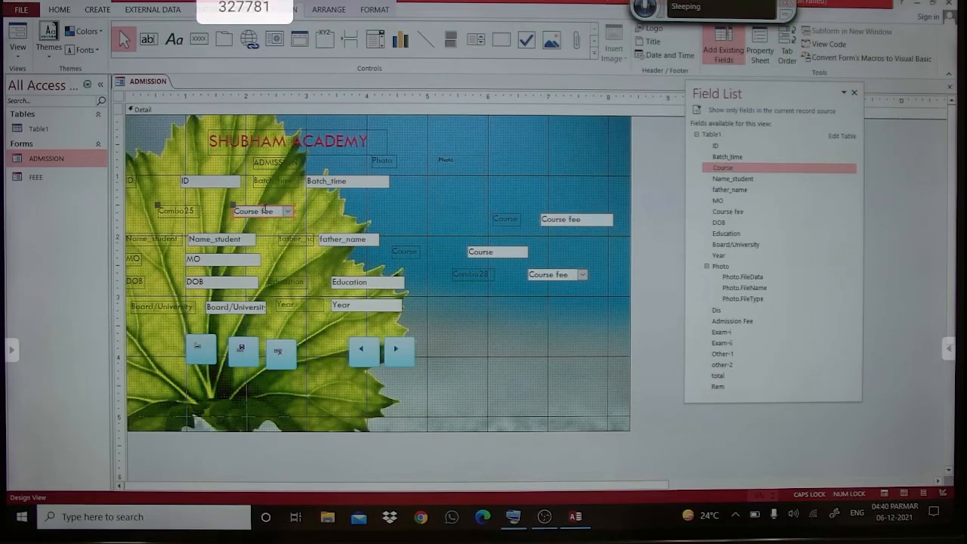
key(Delete)
click(494, 253)
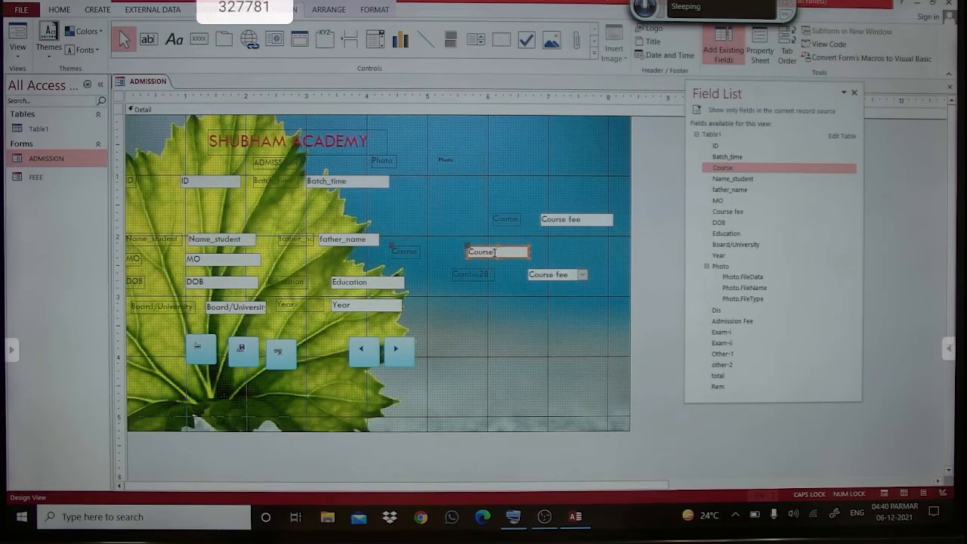
drag(494, 252, 295, 215)
click(180, 208)
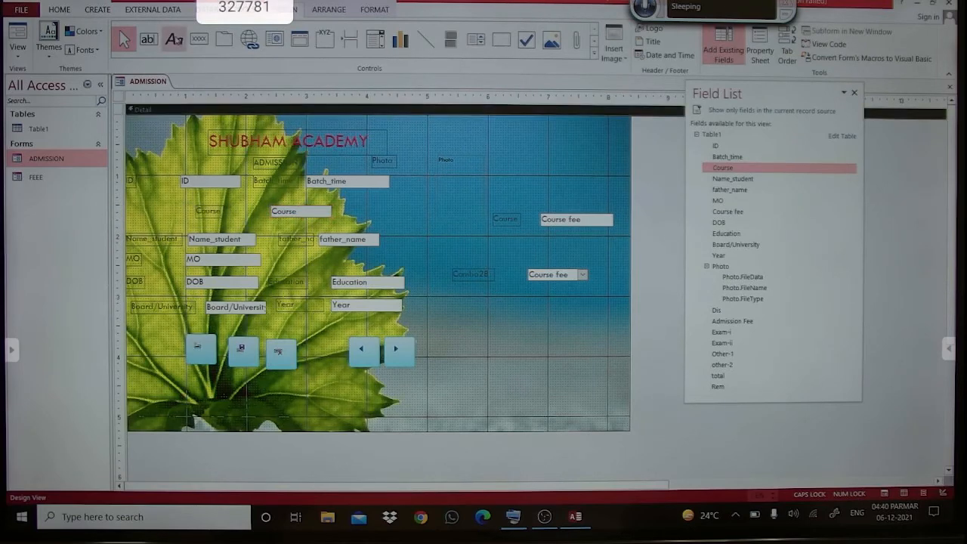
Insert a combo box between the ID and Name_student rows and choose to type in its values.
click(375, 39)
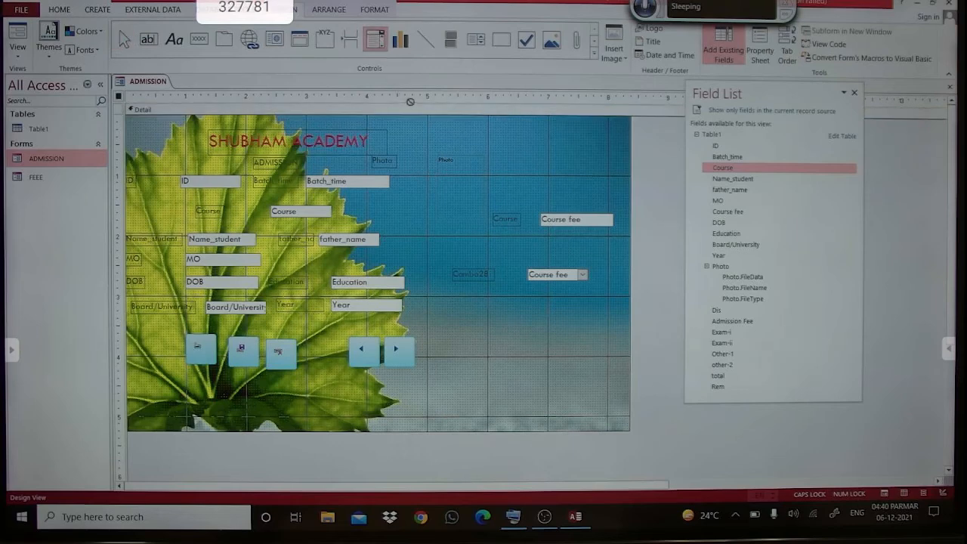
click(377, 44)
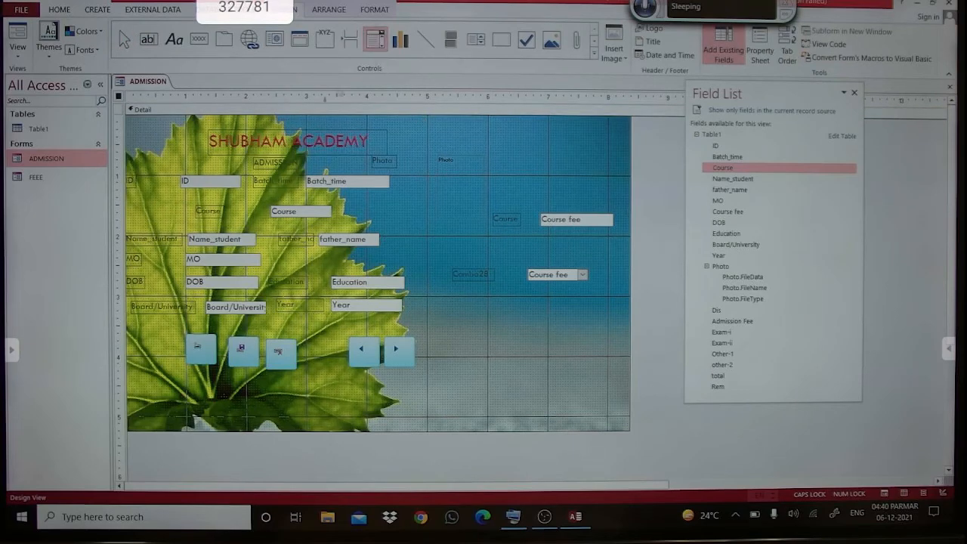
click(234, 209)
click(375, 39)
click(240, 206)
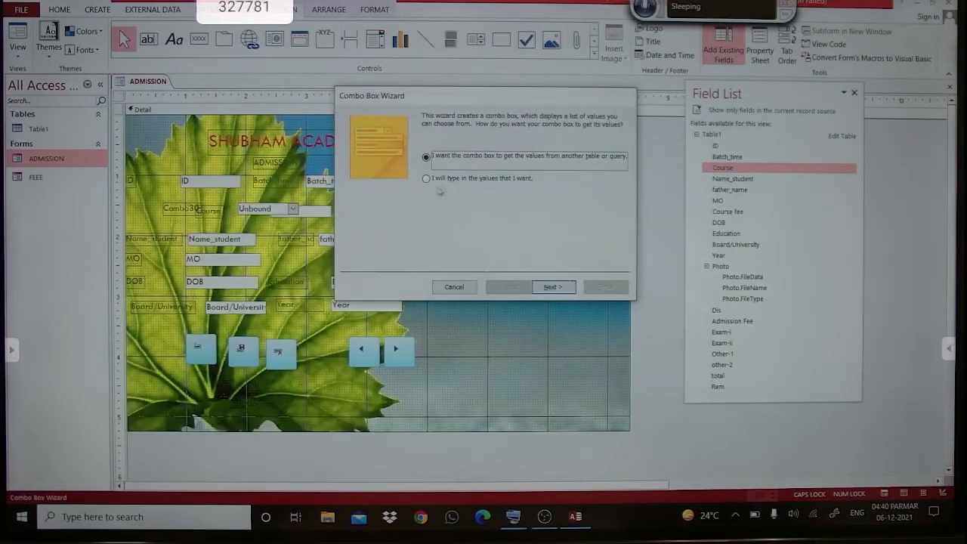
click(451, 180)
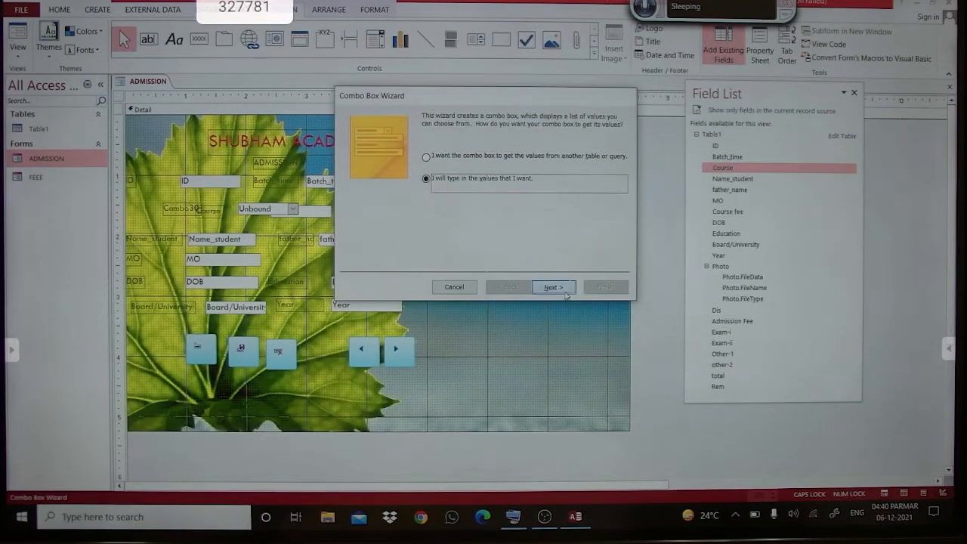
click(558, 288)
Enter DCA, PGDCA, CPCT and TALLY as the combo box's values in a single column.
click(385, 190)
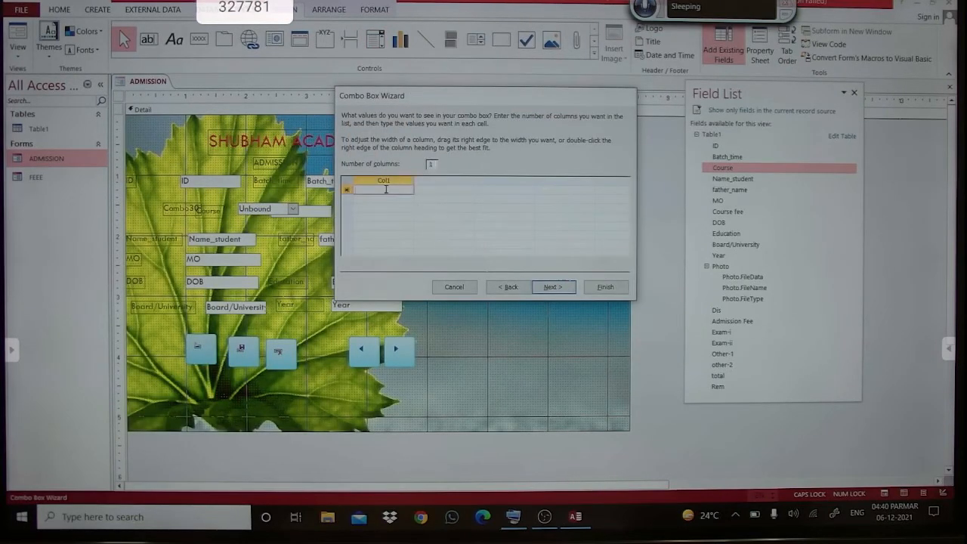
text(BC)
text(A)
key(Return)
text(P)
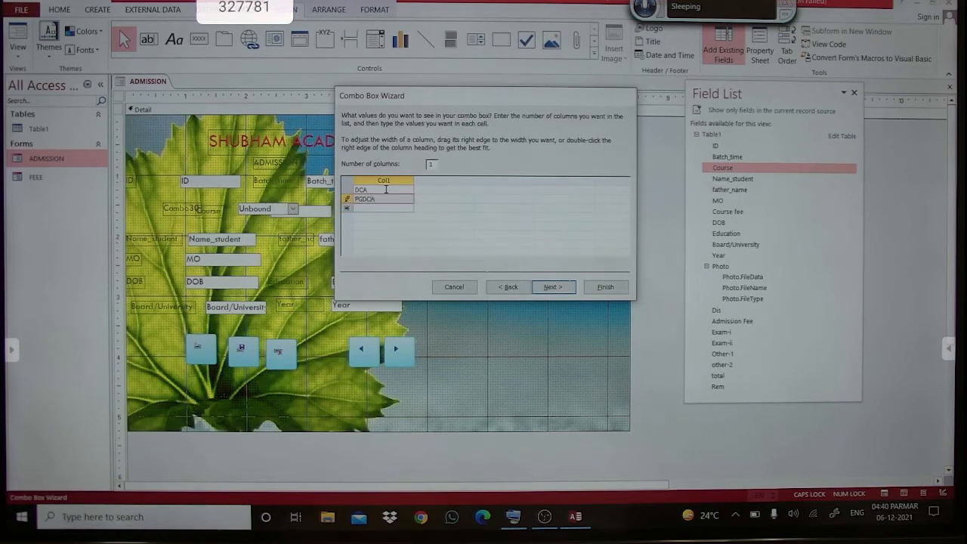
key(Return)
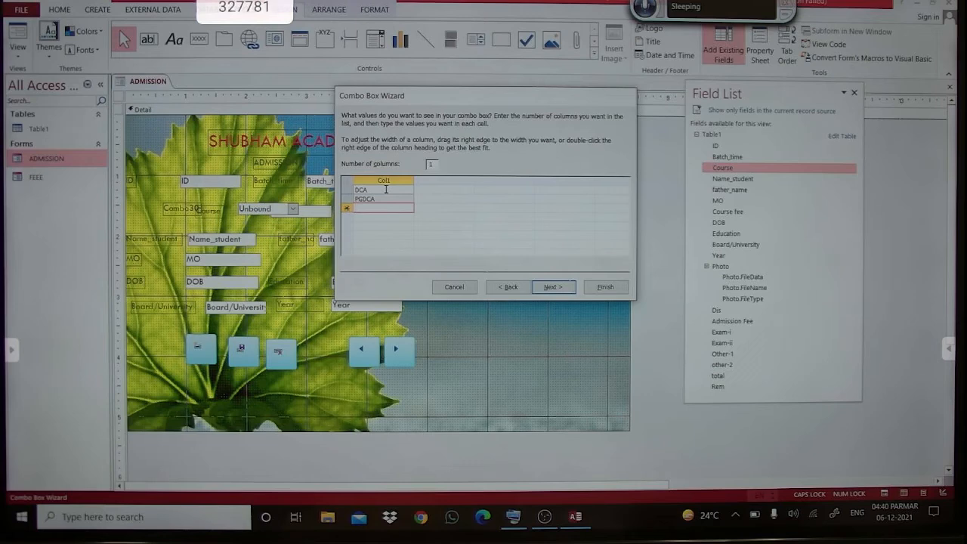
text(CPCT)
key(Return)
text(TALLY)
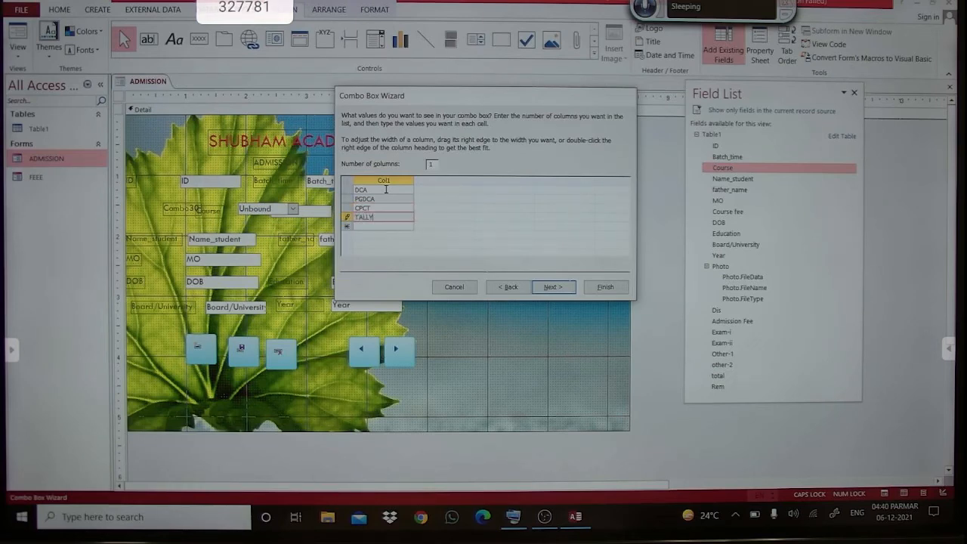
Store the combo box's value in the Course field and finish the wizard with the default label.
click(547, 286)
click(481, 172)
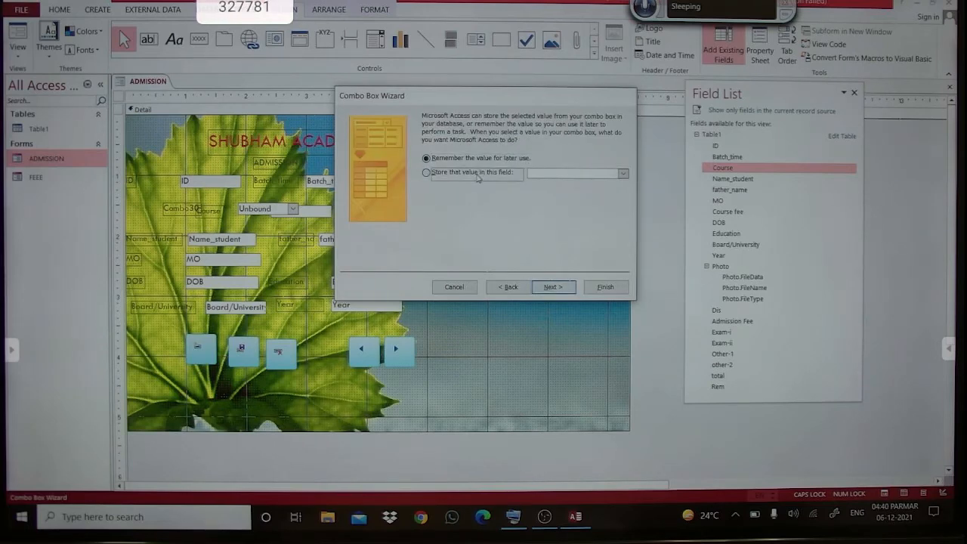
click(621, 173)
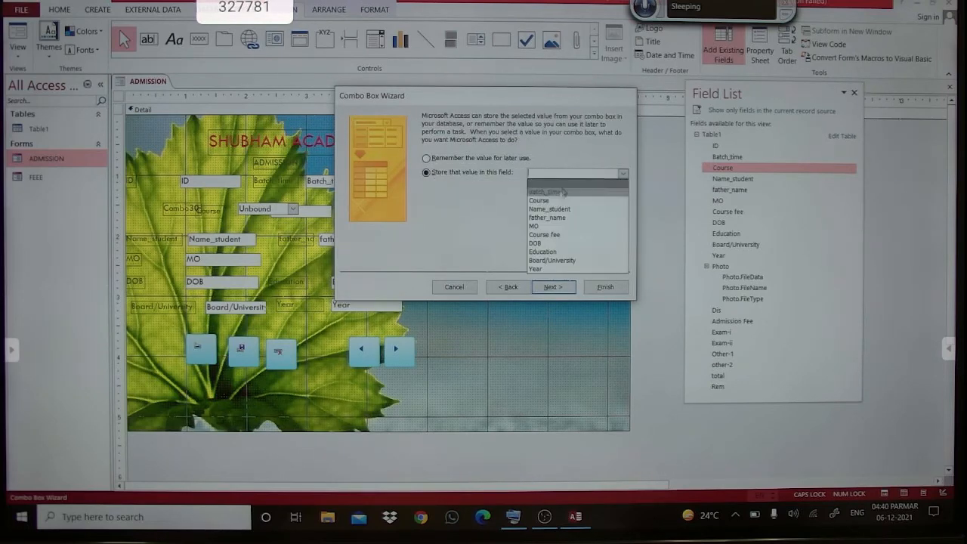
click(552, 200)
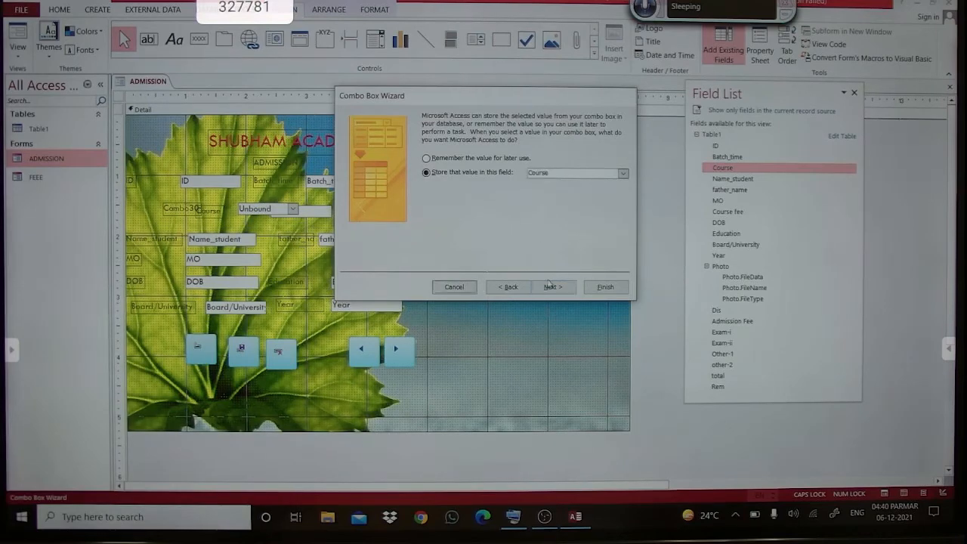
click(586, 287)
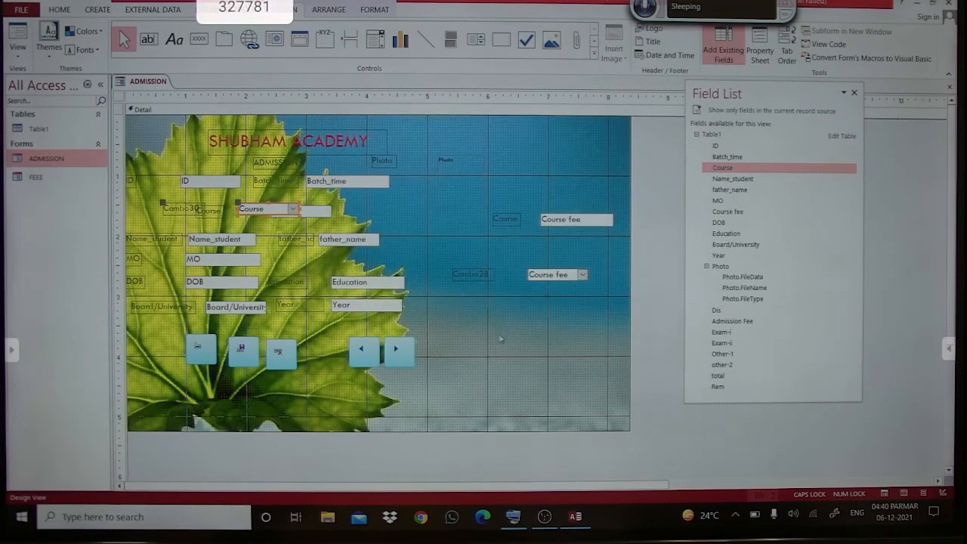
Move the Course text box right, clear of the new Course combo box.
click(325, 214)
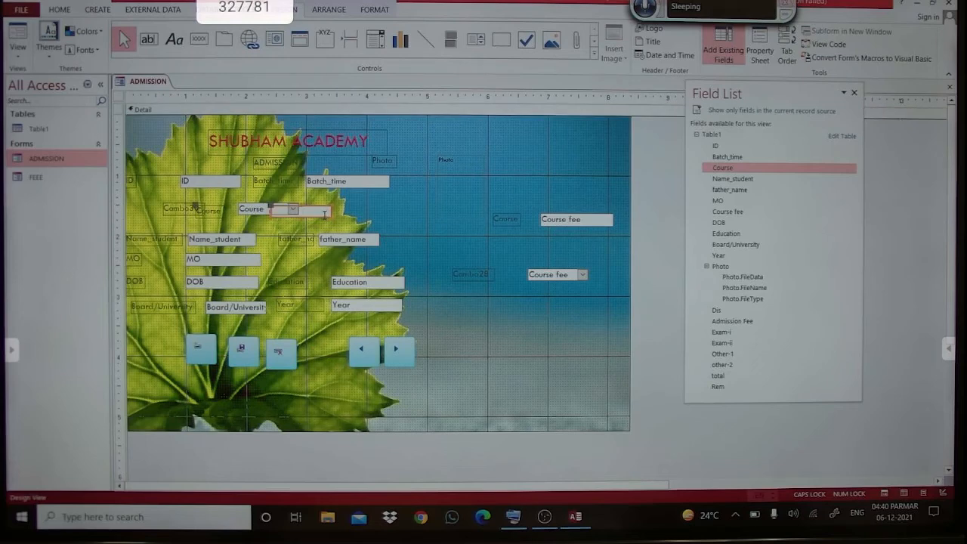
drag(324, 217, 396, 219)
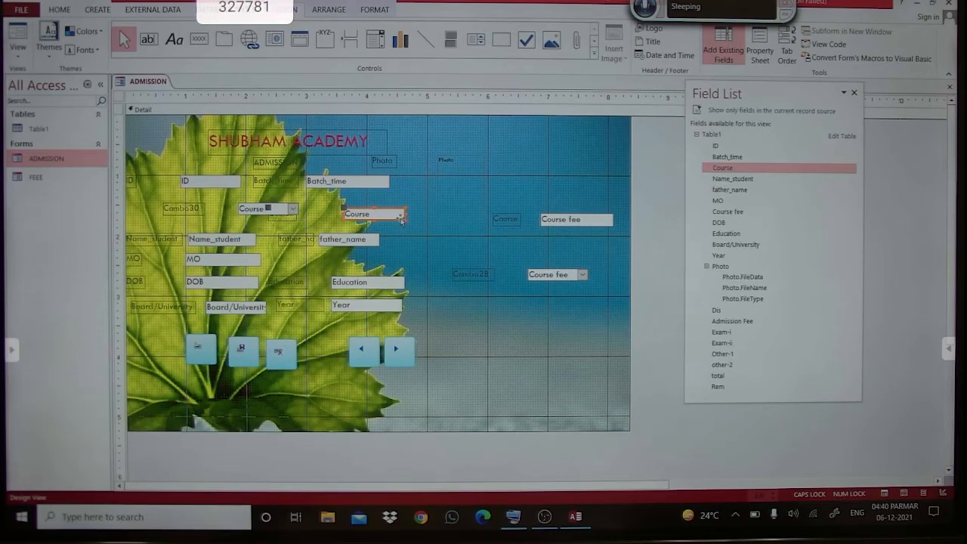
drag(398, 220, 384, 216)
Move the Course fee combo box to the free area just below the Course fee text box and delete its attached label.
click(518, 222)
click(538, 280)
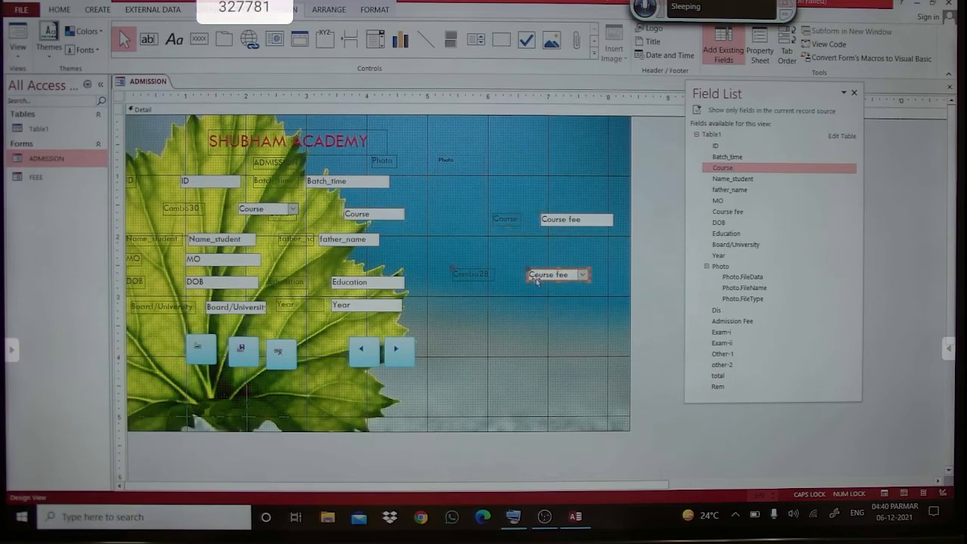
drag(537, 270, 441, 213)
click(475, 251)
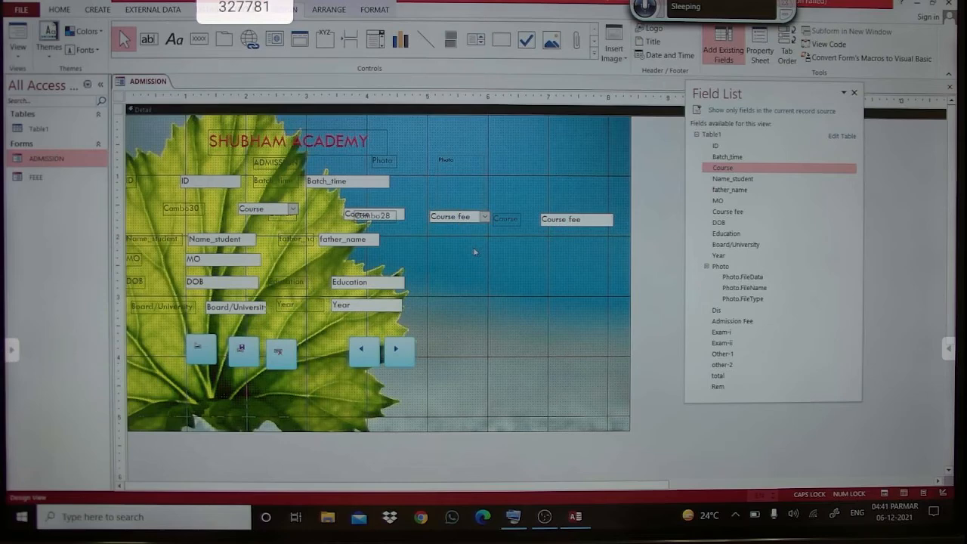
click(364, 214)
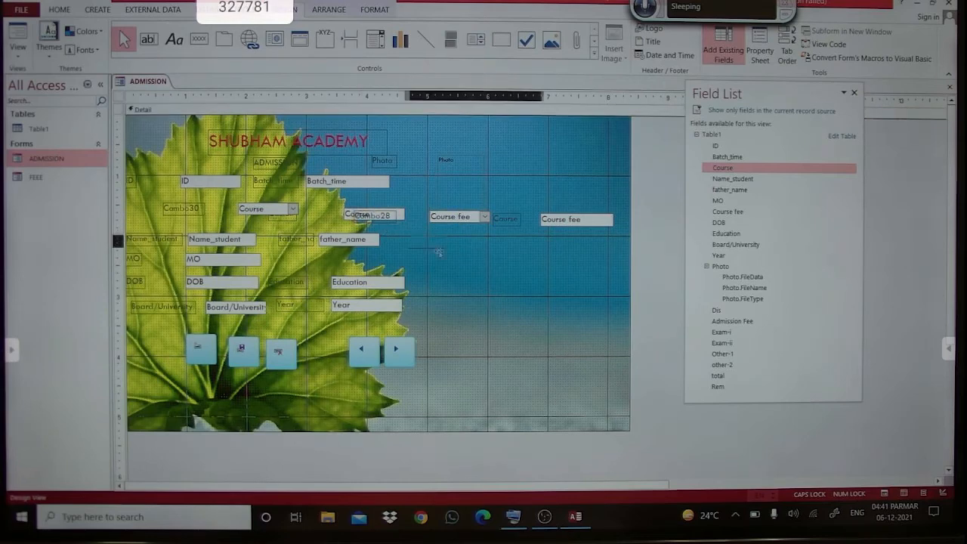
drag(384, 225, 456, 266)
click(476, 268)
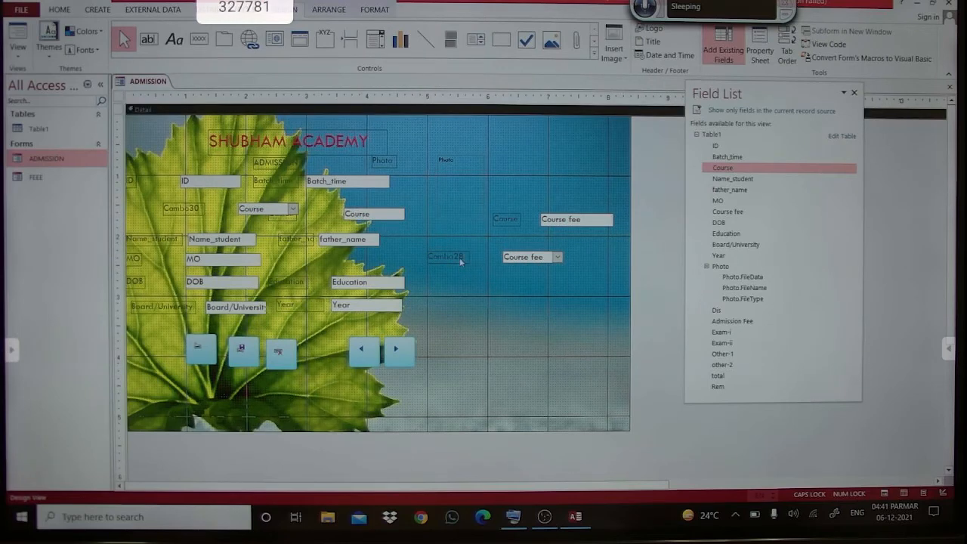
click(460, 257)
key(Delete)
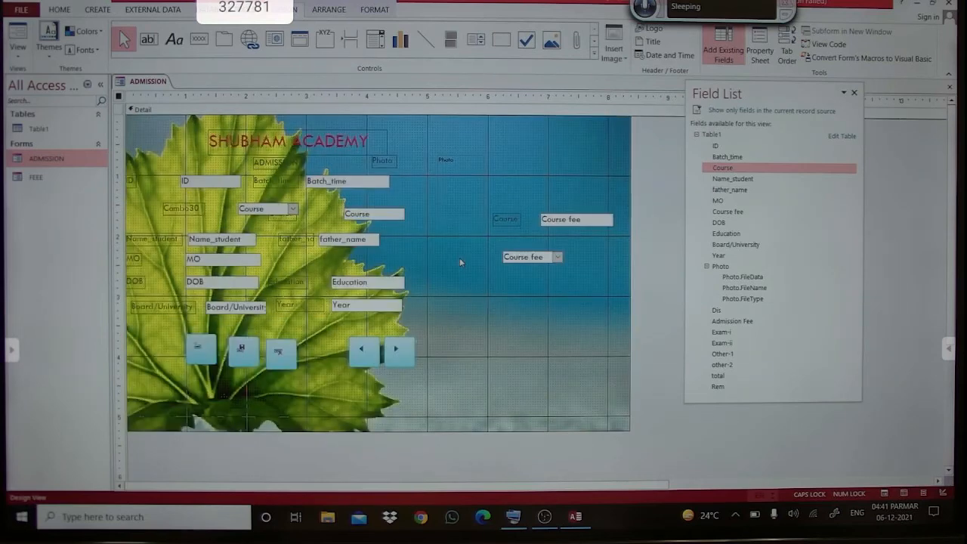
Move the Course text box directly beside the Course combo box and align the two on the same row.
click(390, 215)
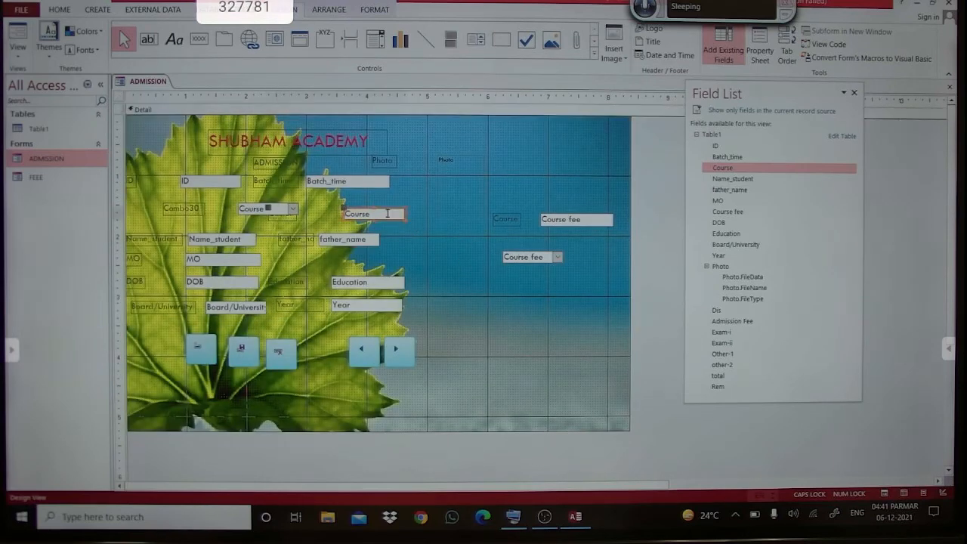
click(265, 208)
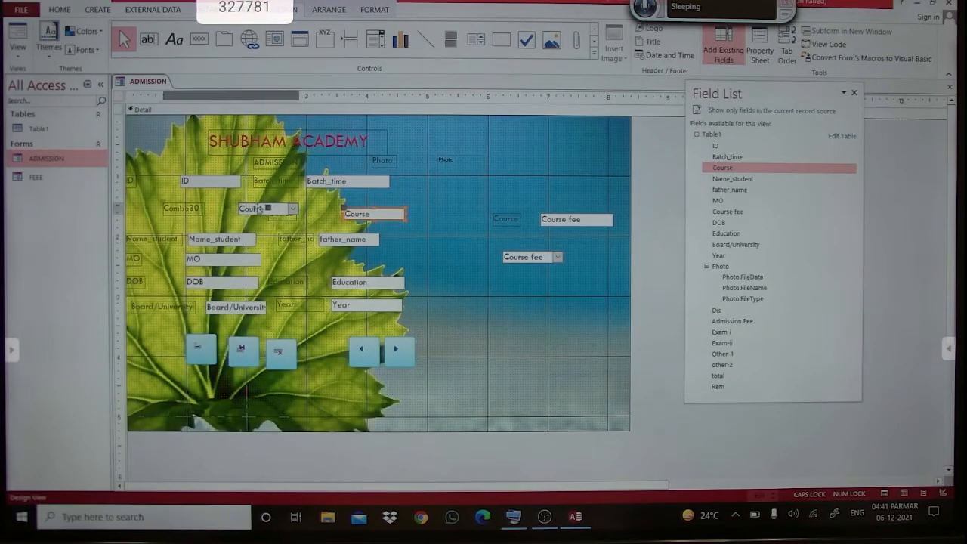
click(356, 218)
drag(356, 219, 280, 214)
click(257, 218)
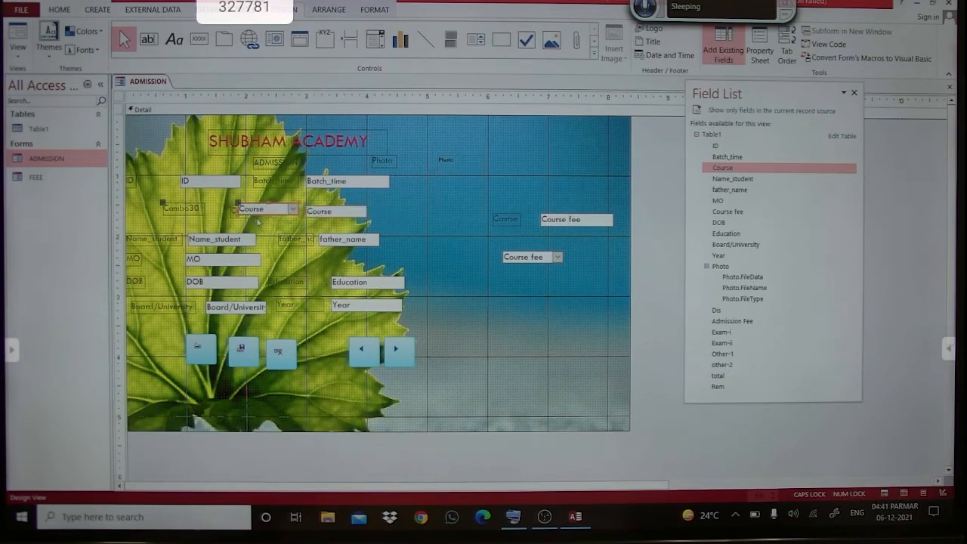
click(248, 217)
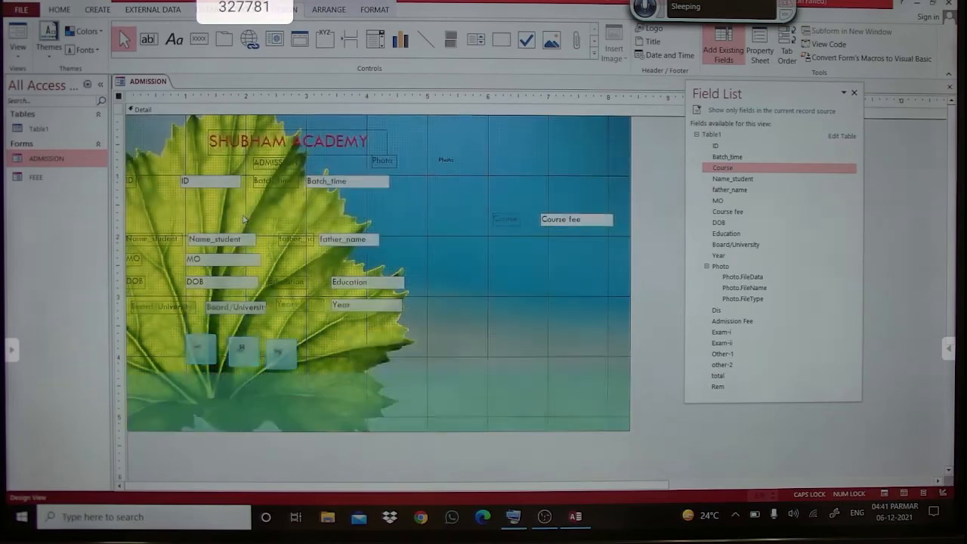
click(458, 232)
click(347, 212)
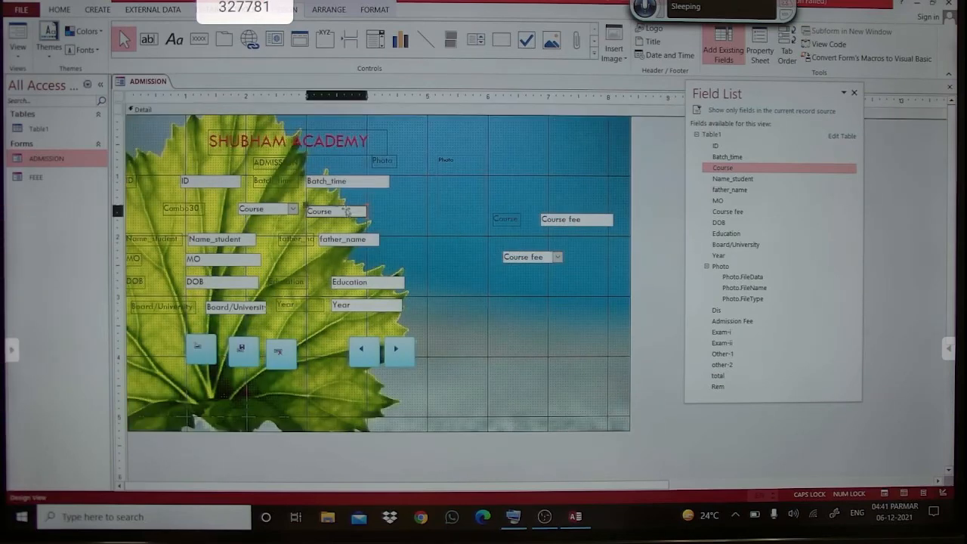
drag(346, 212, 347, 209)
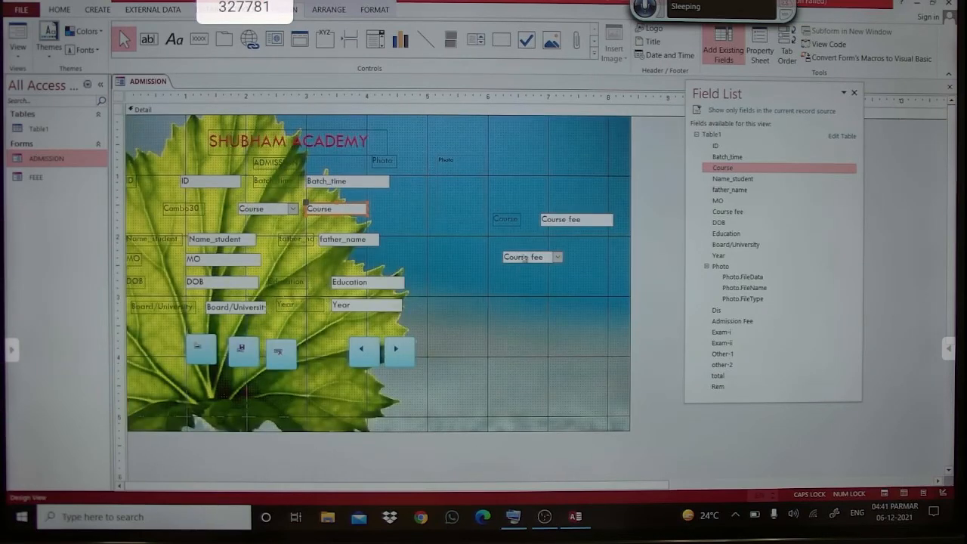
Nudge the Course fee text box up and left, and place the Course fee combo box just right of the Course text box.
click(561, 219)
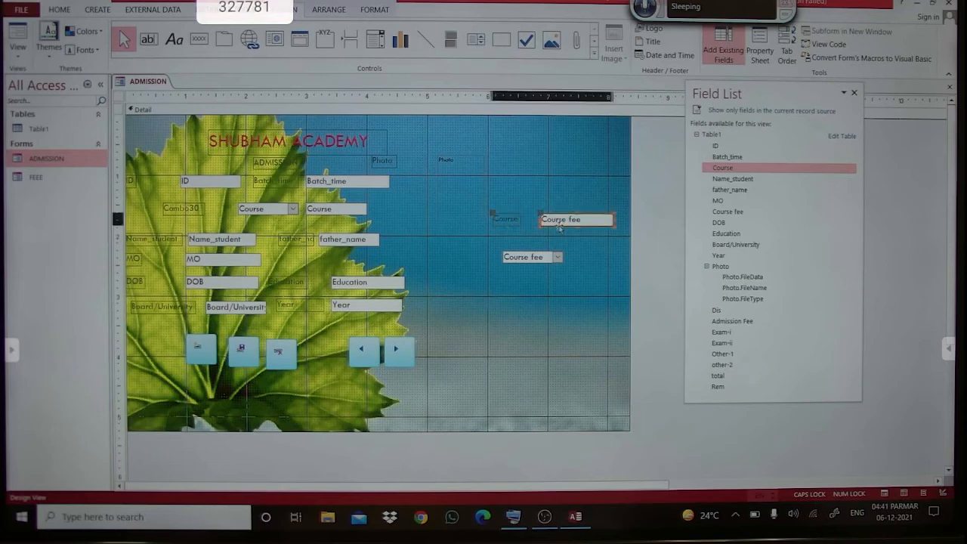
drag(561, 229, 555, 223)
click(531, 258)
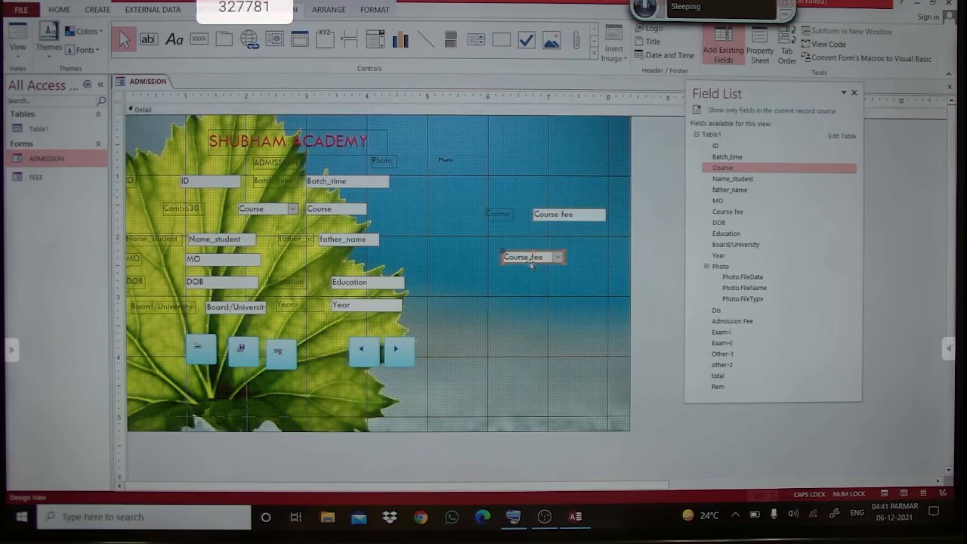
drag(531, 264, 420, 216)
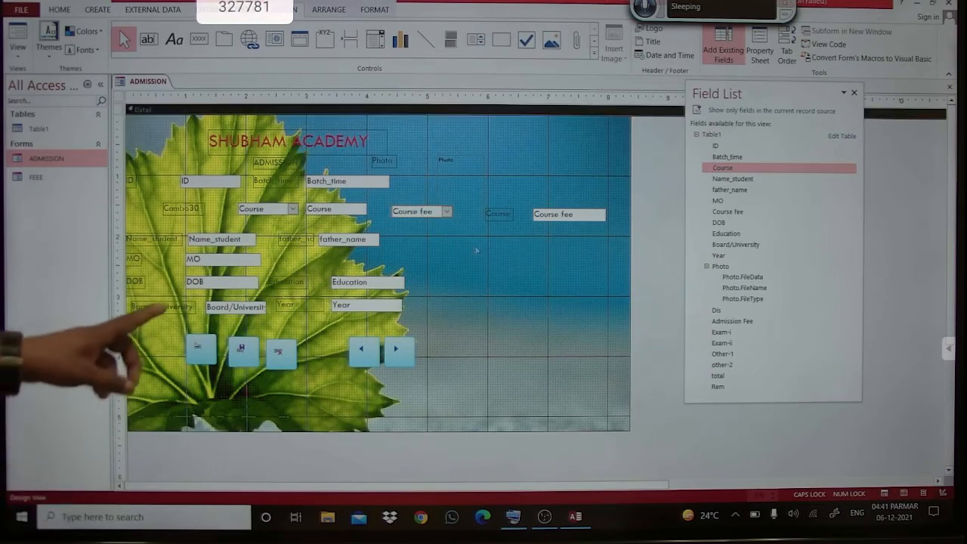
Reposition the Course fee text box and its label in the empty space right of the Course fee combo box.
click(498, 216)
click(501, 214)
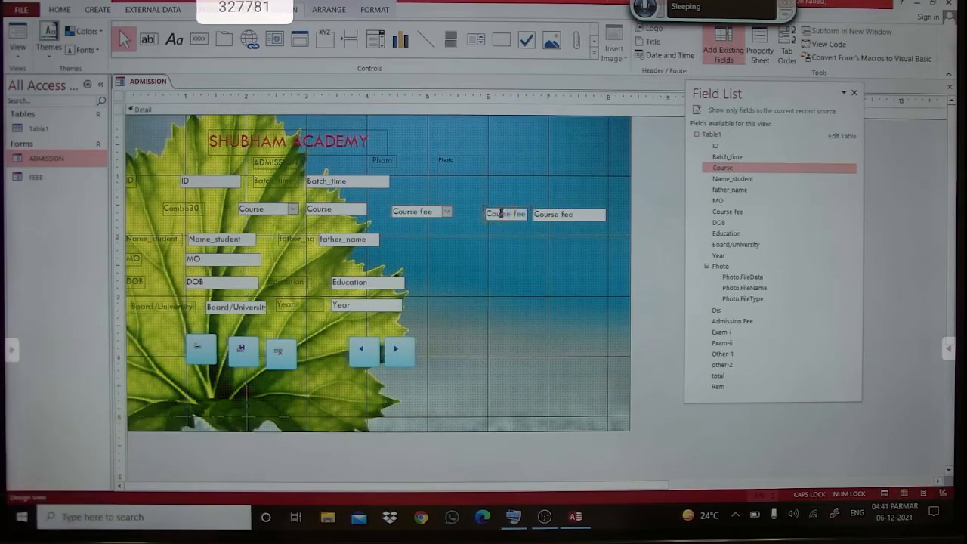
drag(501, 214, 431, 219)
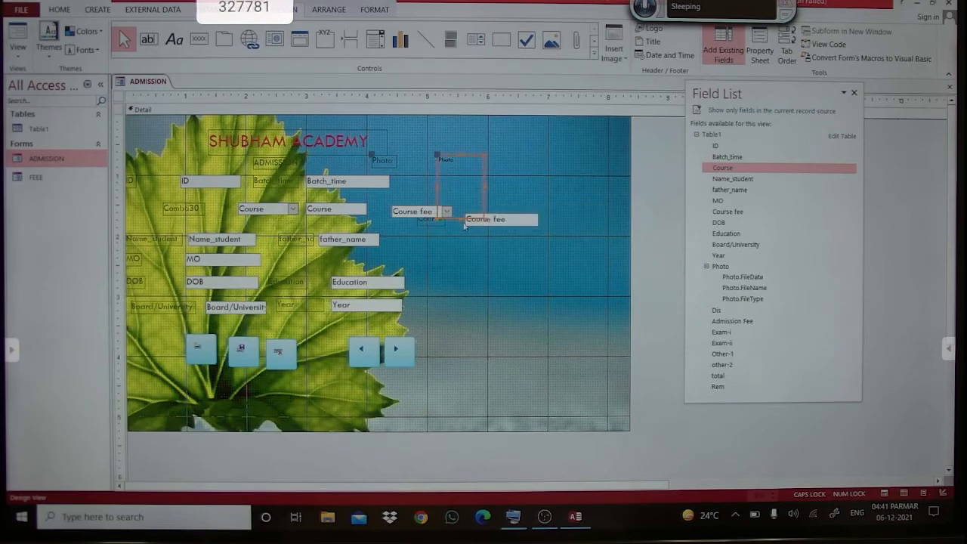
click(470, 220)
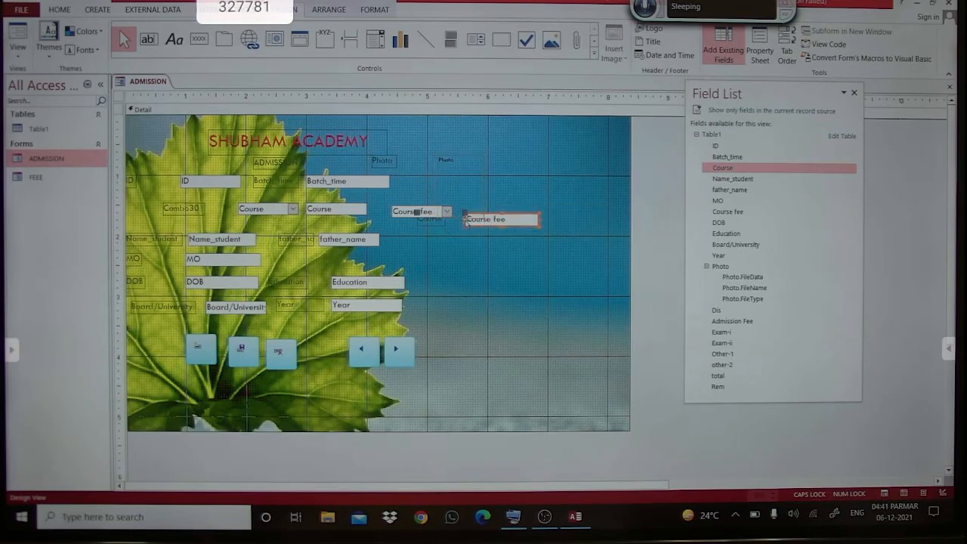
drag(467, 223, 503, 225)
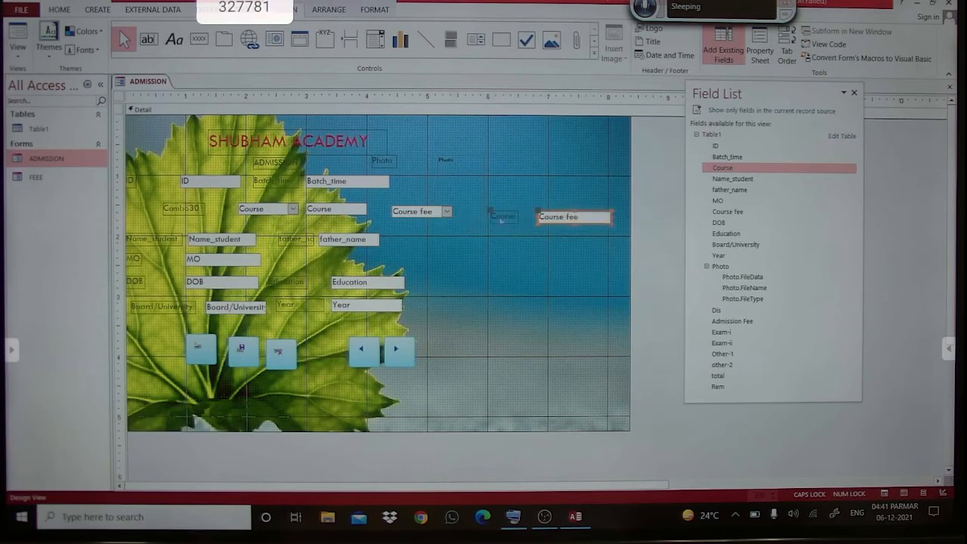